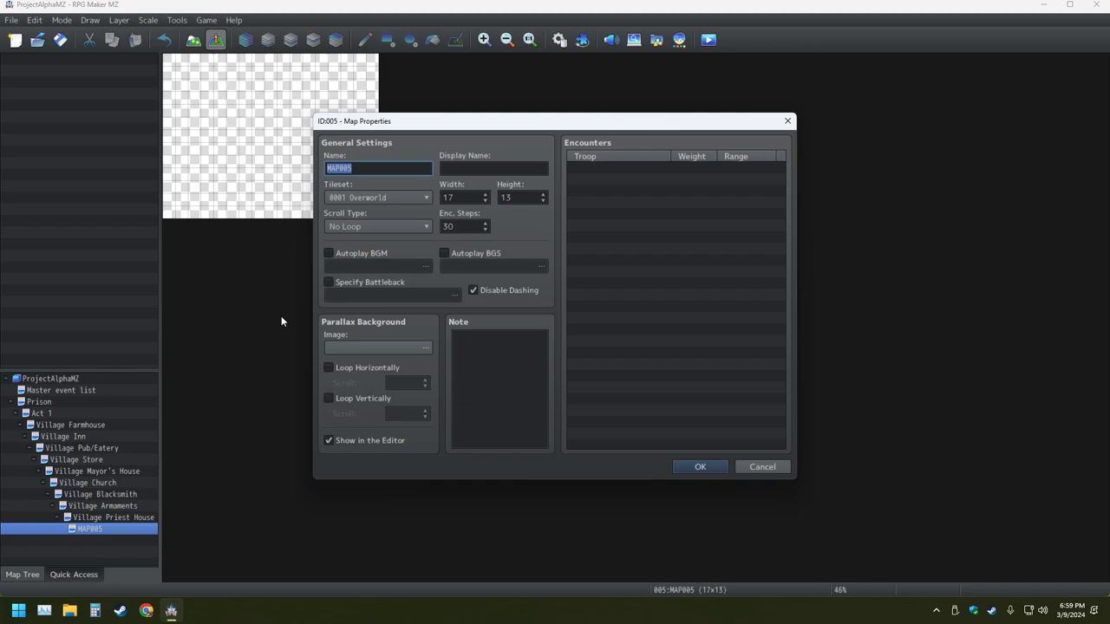
Enter "Mysterious" as the name of map 005 and copy the word
type("Mystero")
key("BackSpace")
type("ious")
key("ctrl+a")
key("ctrl+c")
Switch to Chrome and search the web for "Mysterious" from a fresh page, closing the Facebook page
left_click(146, 611)
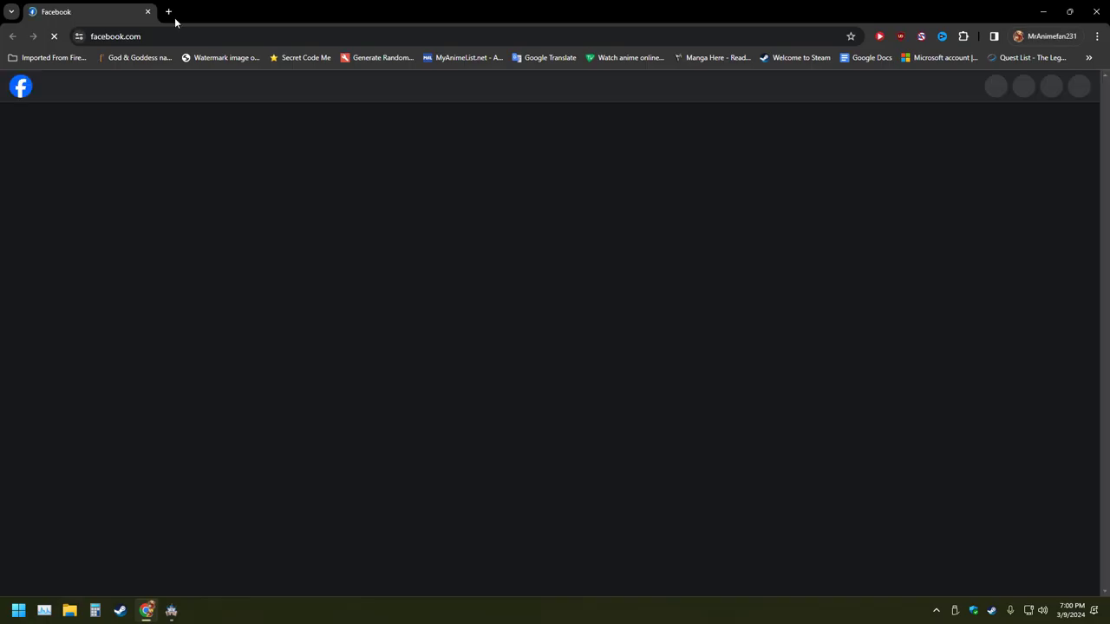
left_click(168, 11)
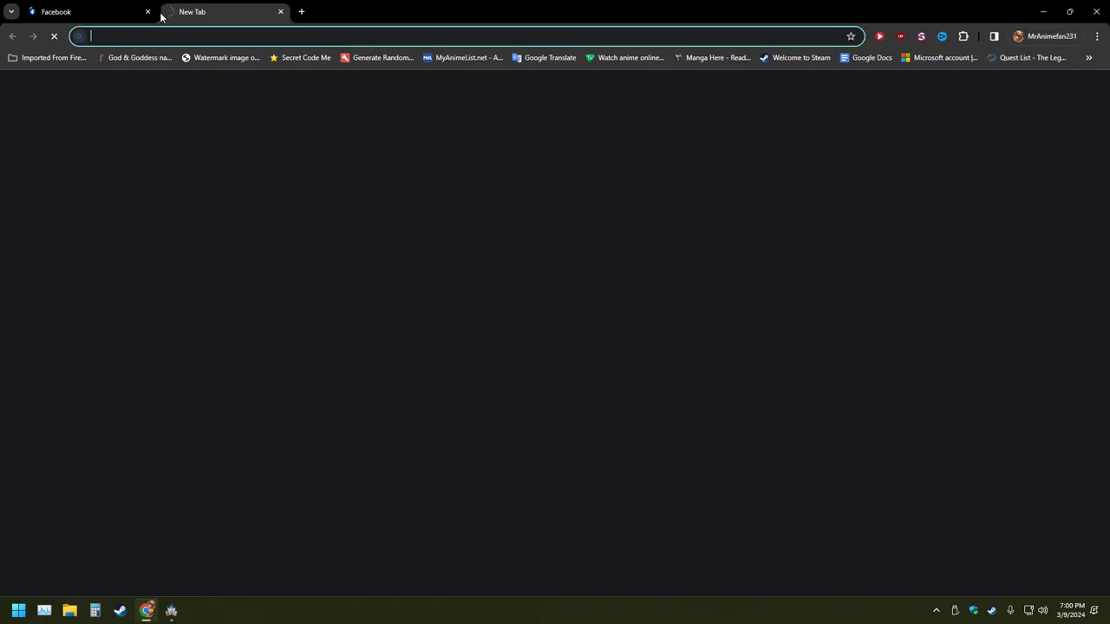
left_click(147, 11)
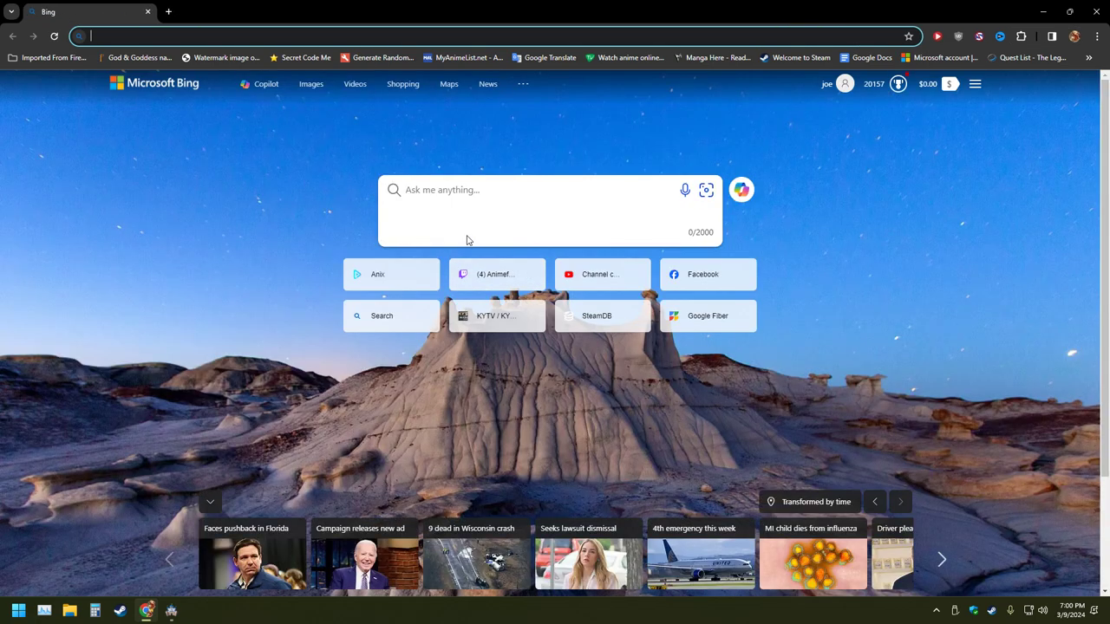
key("ctrl+v")
key("Return")
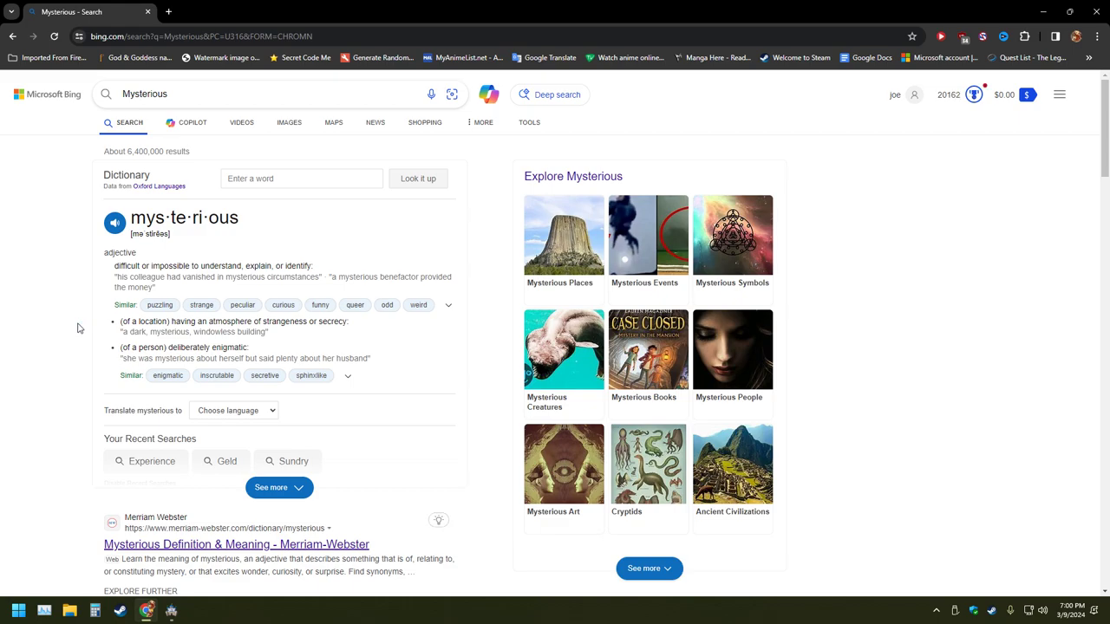
Return to RPG Maker MZ and set both the map's name and its display name to "Mysterious House"
key("alt+Tab")
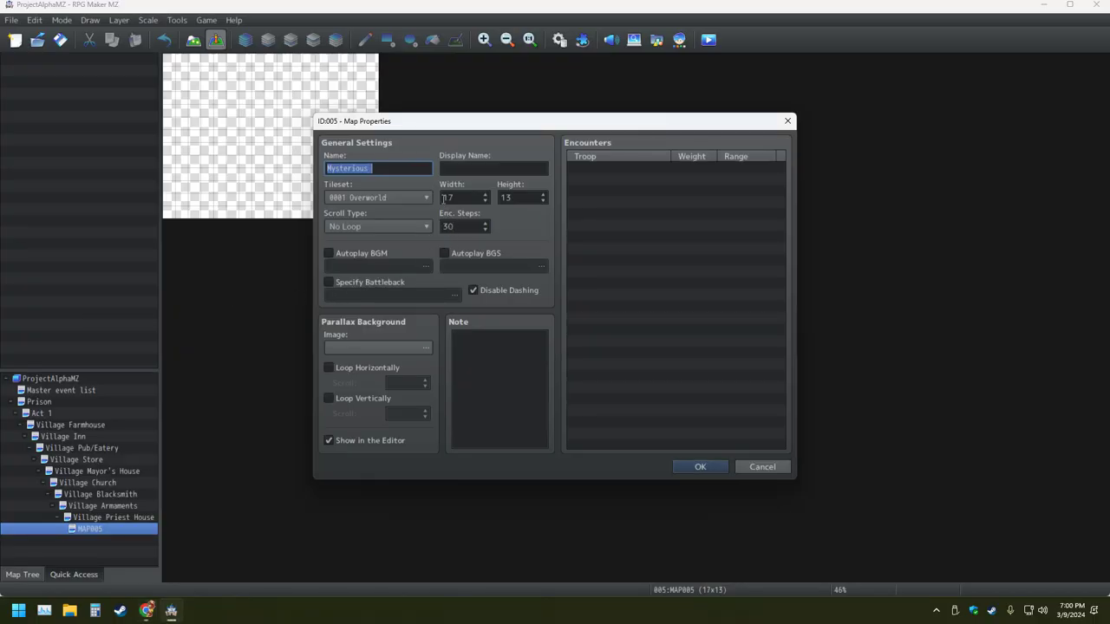
left_click(398, 170)
type("House")
key("ctrl+a")
key("ctrl+c")
key("Tab")
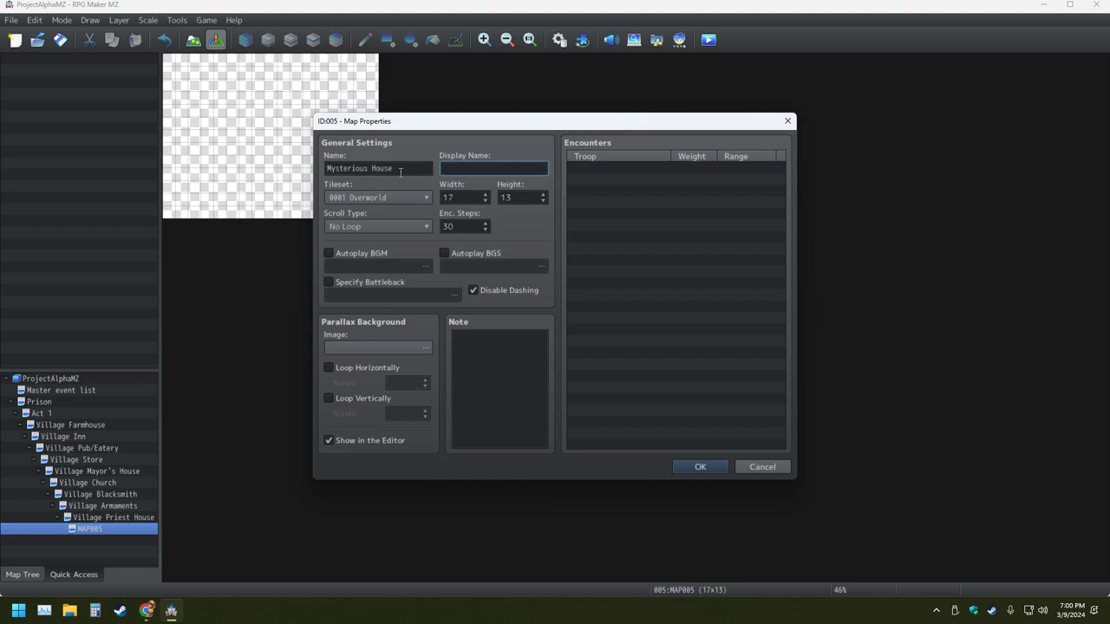
key("ctrl+v")
left_click(700, 466)
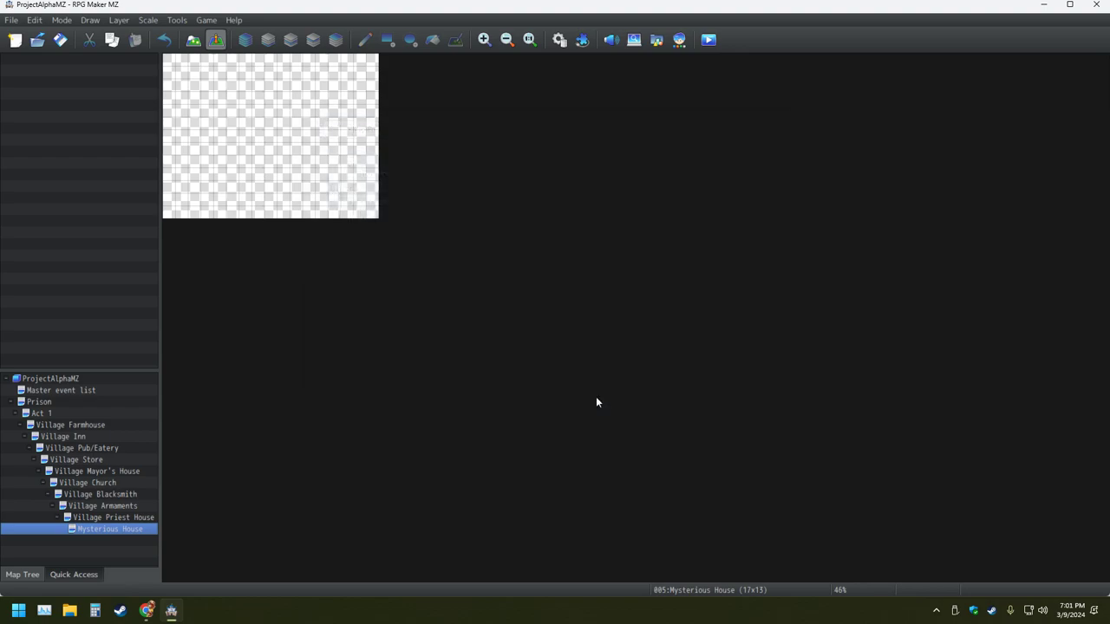
Switch to map drawing at actual size and set the Mysterious House map's tileset to 0003 Inside
left_click(530, 39)
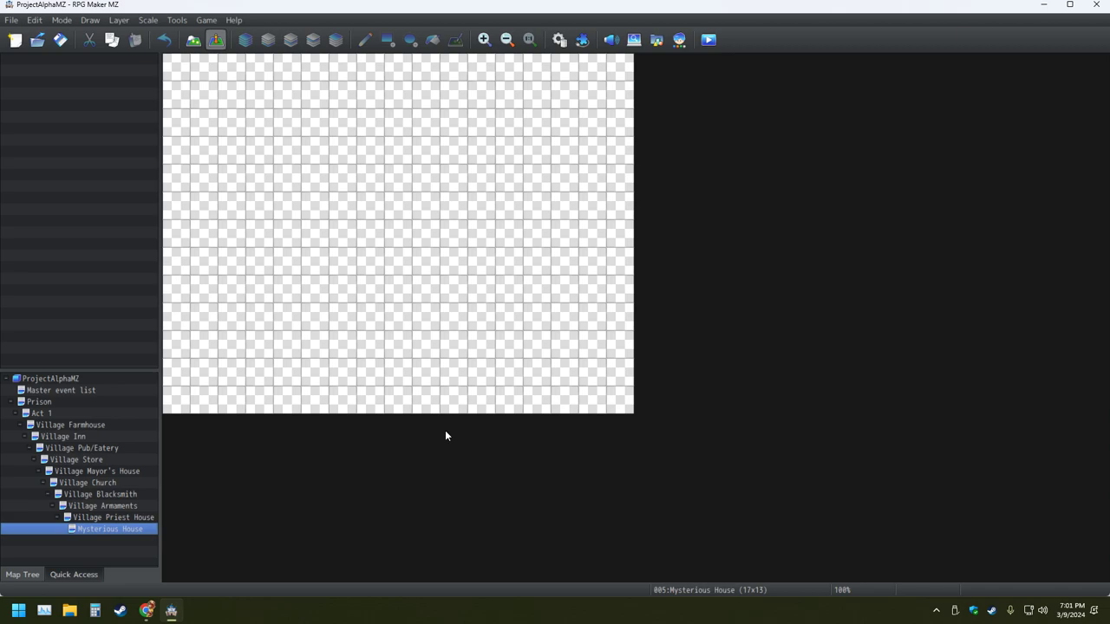
left_click(192, 39)
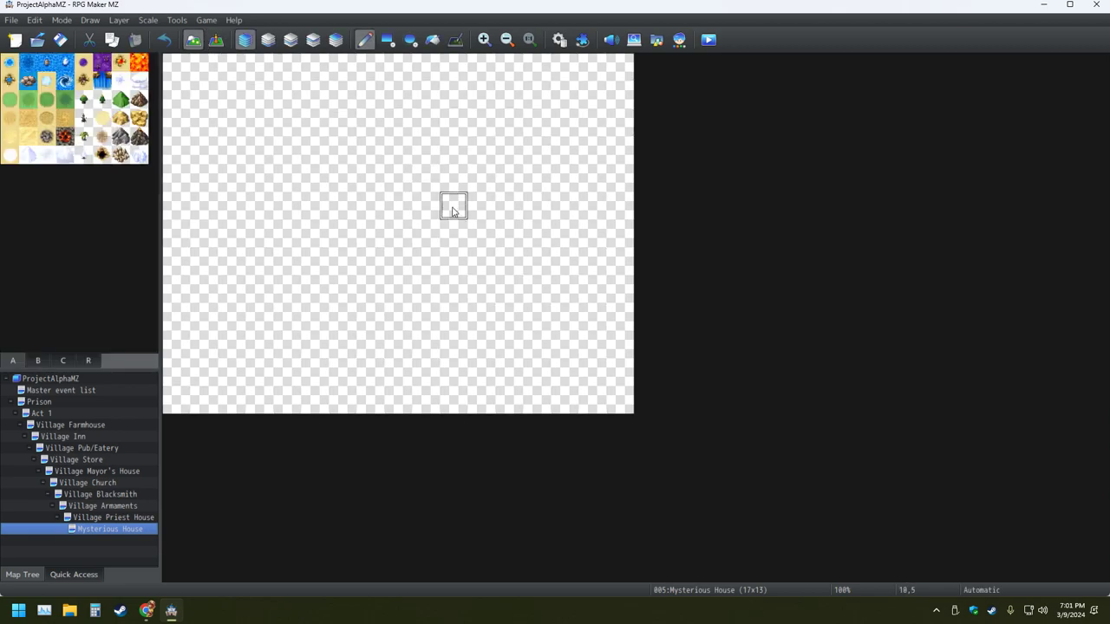
left_click(104, 518)
right_click(106, 522)
left_click(94, 526)
left_click(94, 529)
right_click(95, 531)
left_click(145, 425)
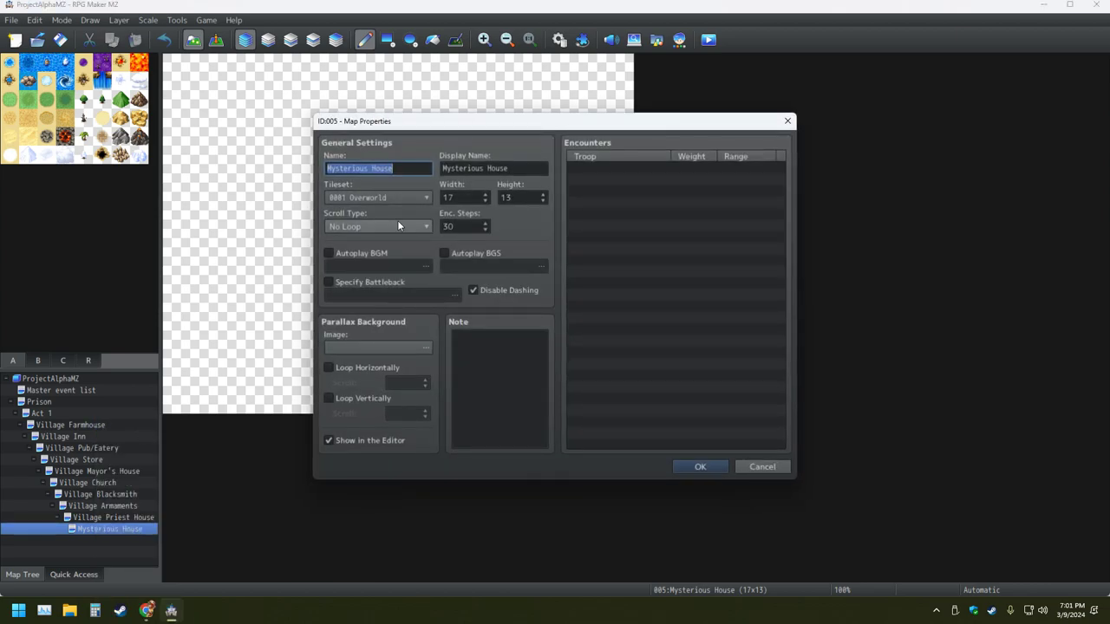
left_click(399, 199)
left_click(369, 231)
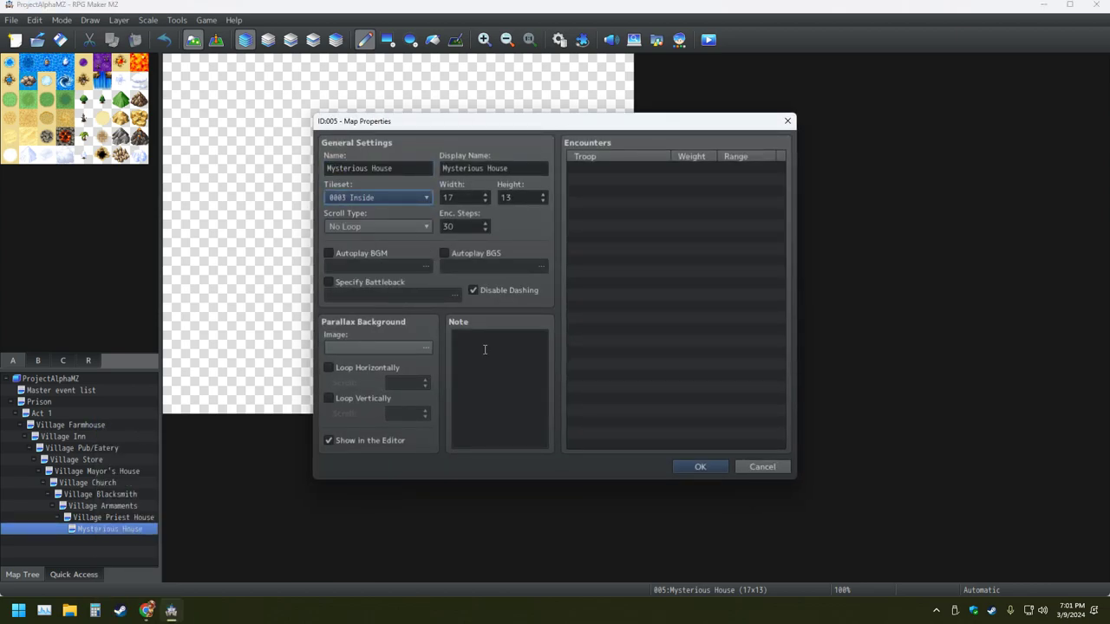
left_click(701, 464)
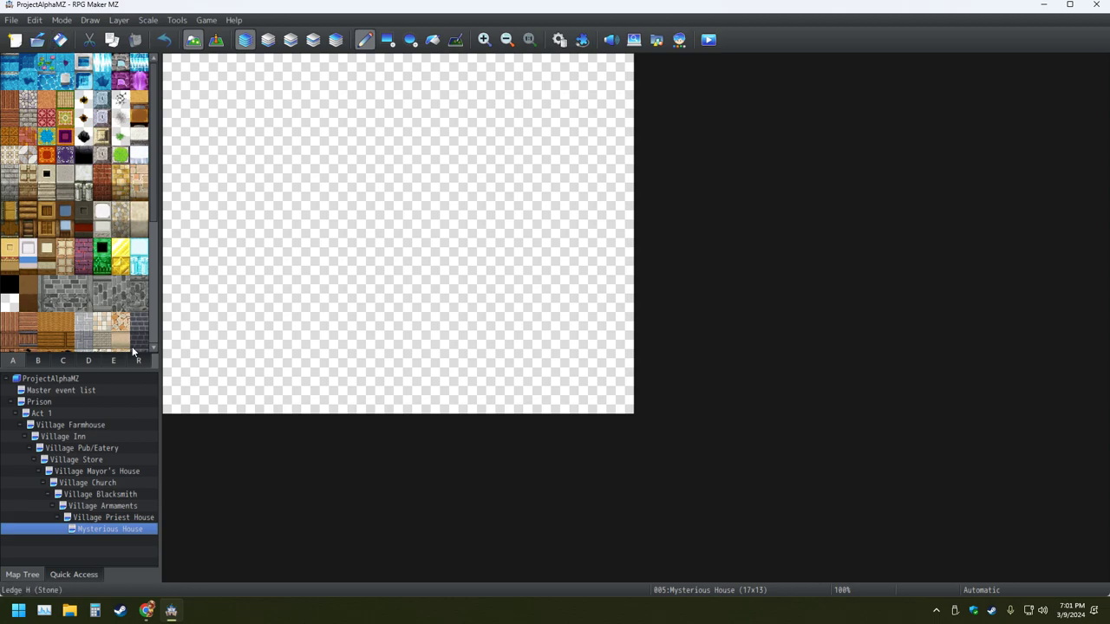
Draw a one-tile-high brown plank wall along the map's entire bottom row with the Rectangle tool
left_click(109, 362)
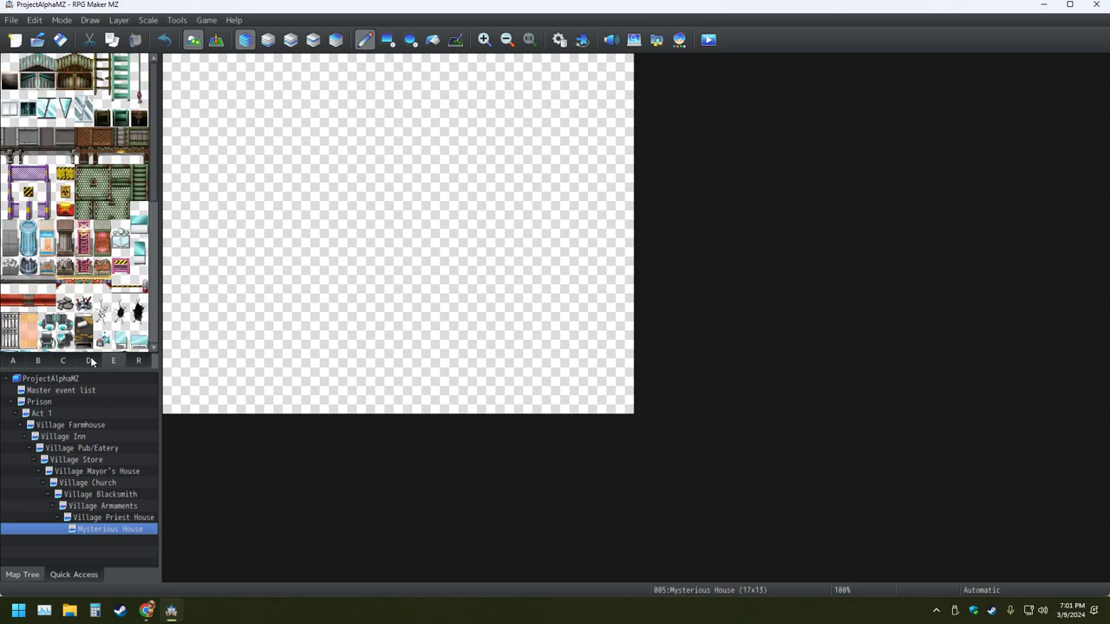
left_click(34, 365)
left_click(13, 361)
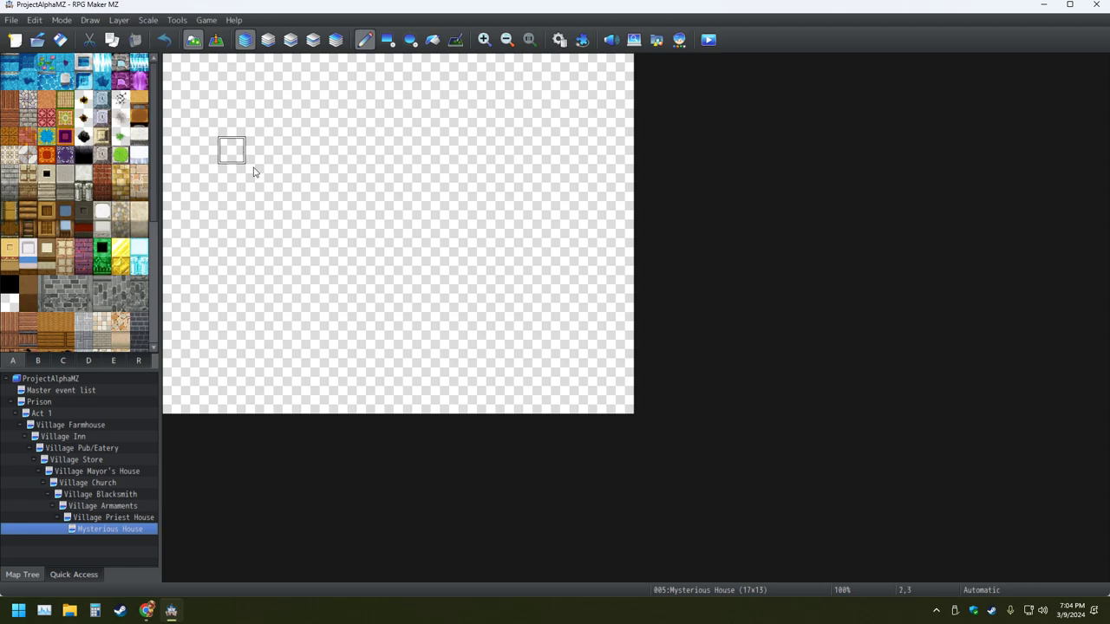
scroll(97, 256, "down", 4)
scroll(98, 257, "down", 2)
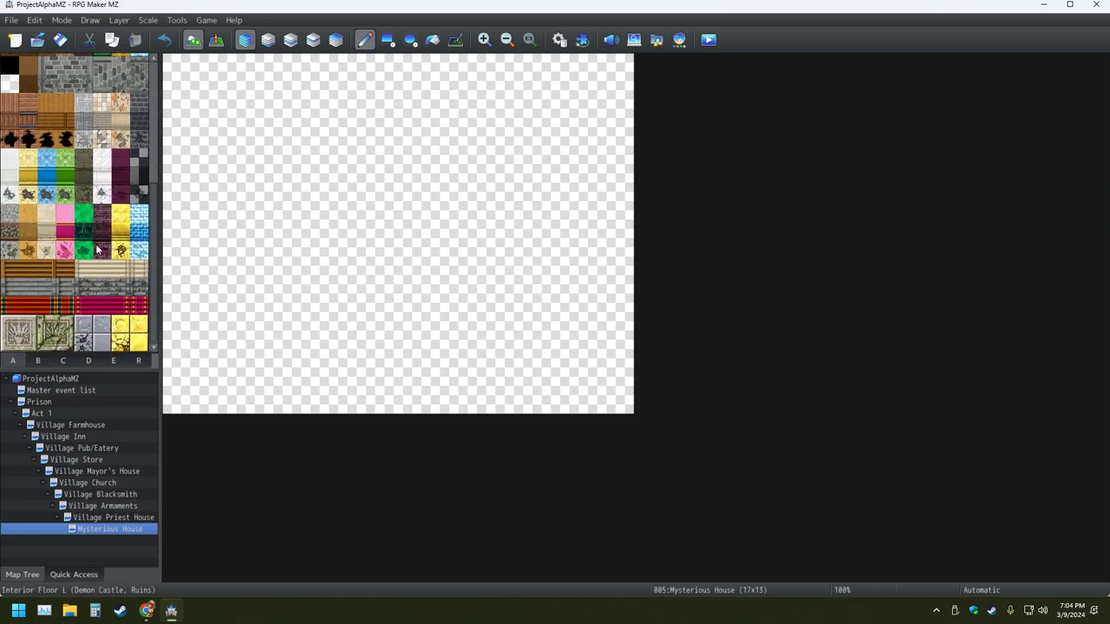
scroll(91, 253, "up", 6)
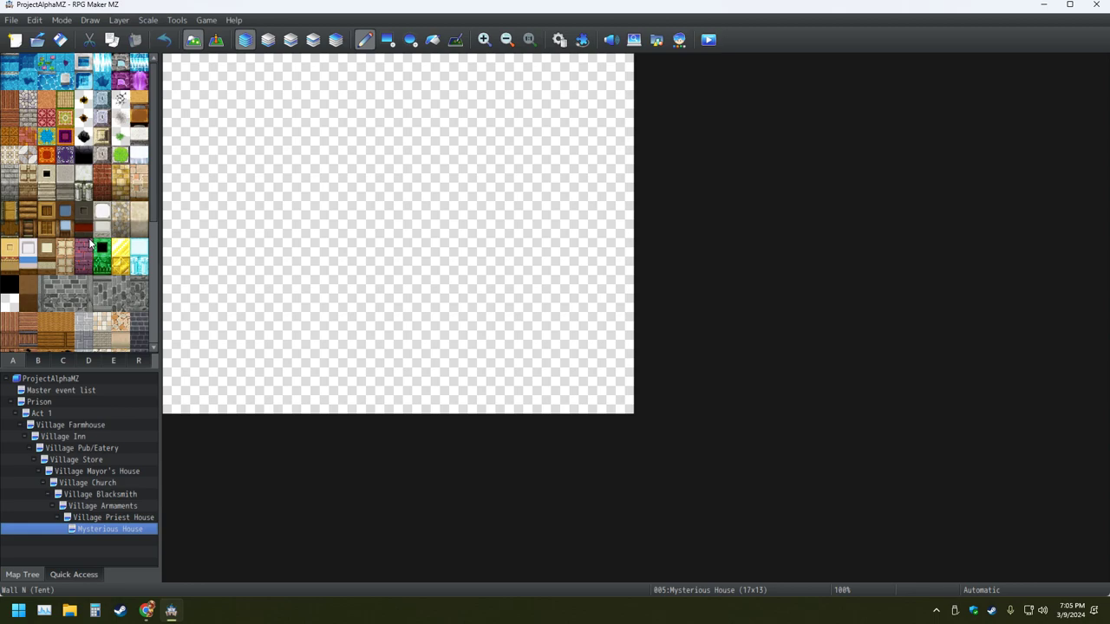
left_click(10, 229)
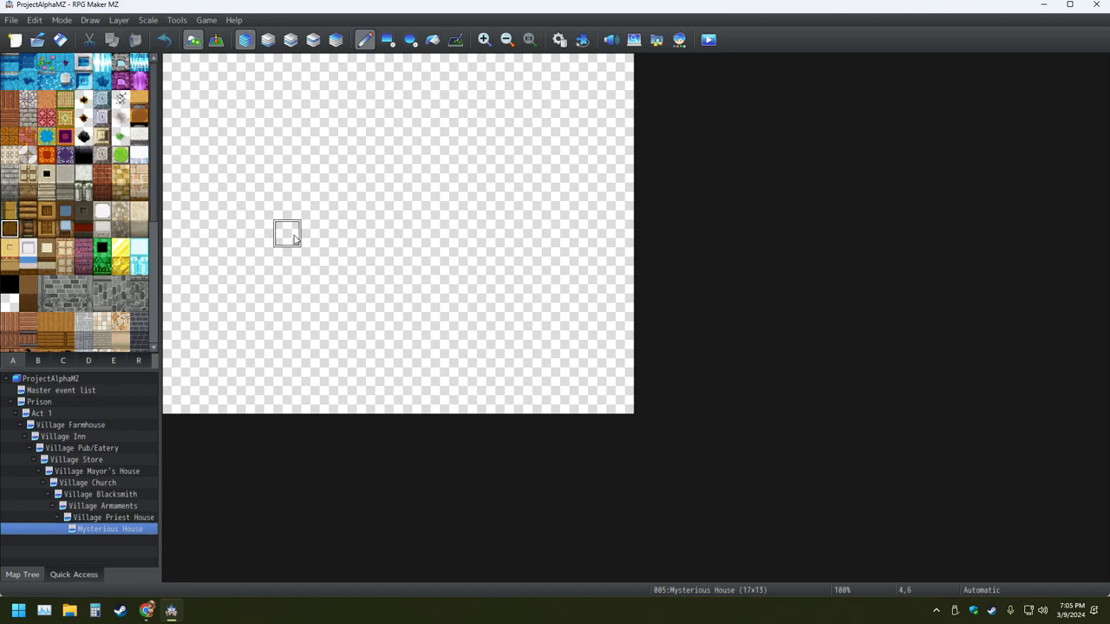
left_click(388, 39)
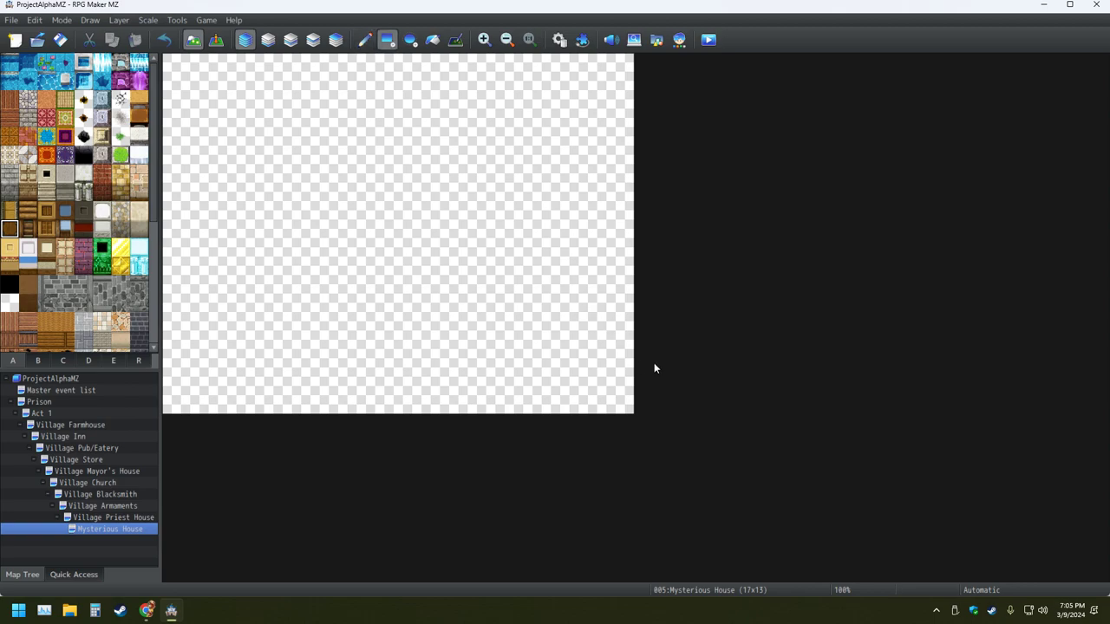
left_click_drag(627, 409, 177, 399)
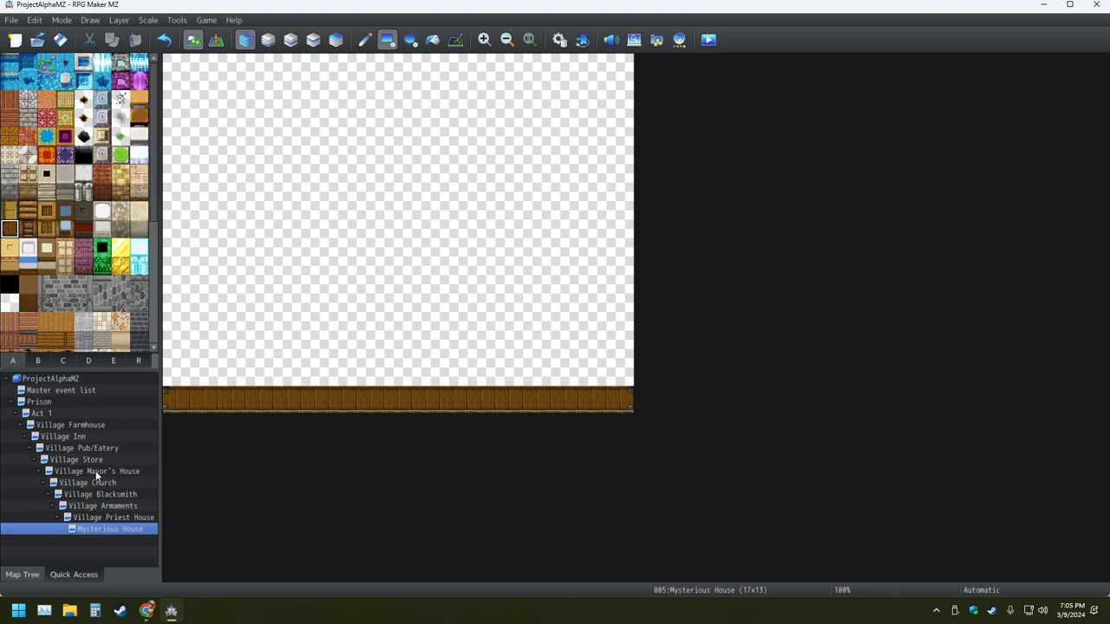
Check the house exterior on the Act 1 map, and draw a 15 by 2 tile plank wall near the Mysterious House map's upper edge
left_click(39, 414)
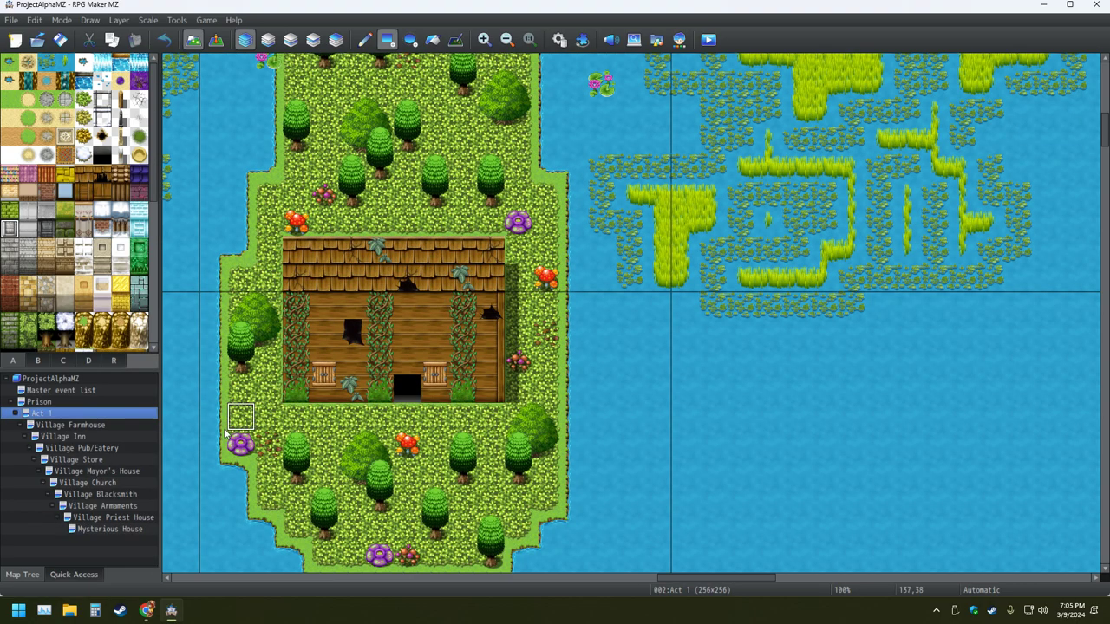
left_click(113, 529)
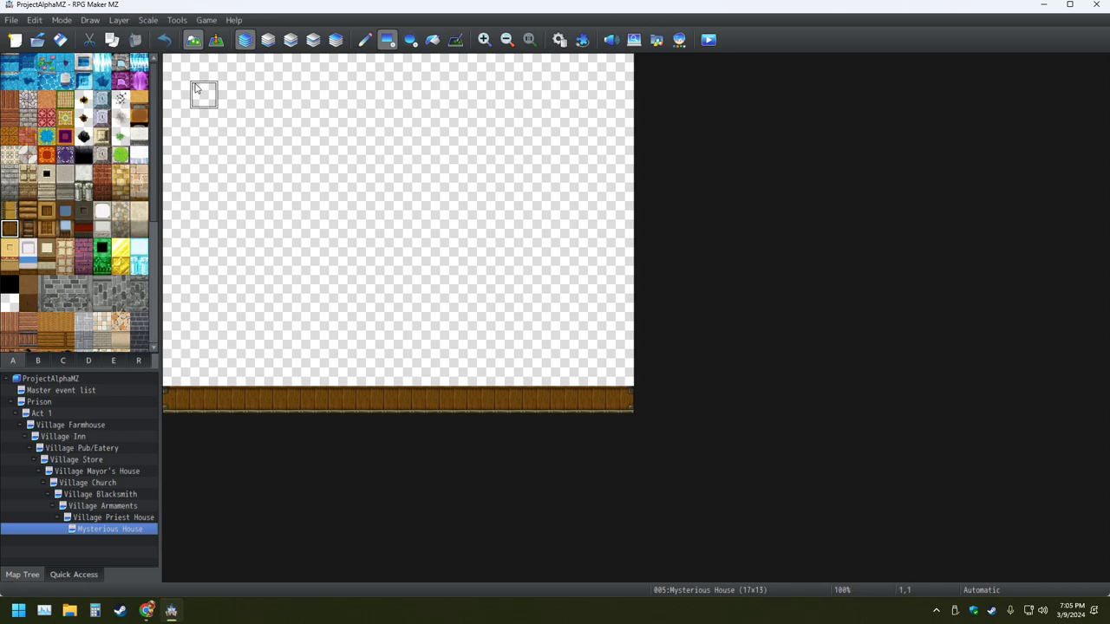
mouse_move(193, 85)
left_mouse_down()
mouse_move(492, 101)
mouse_move(600, 132)
left_mouse_up()
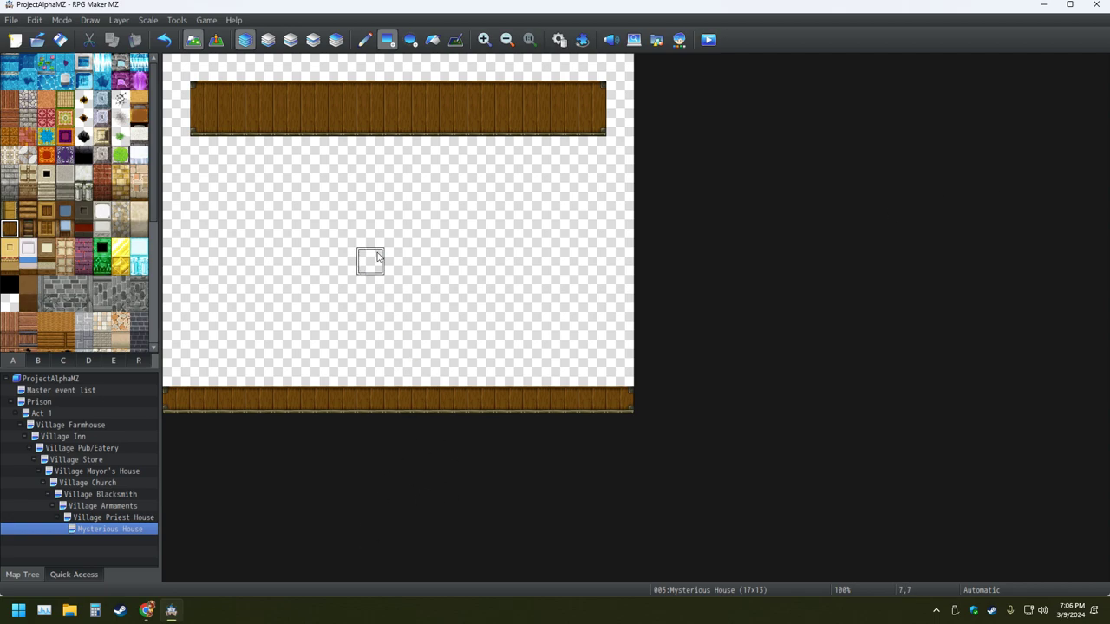
left_click(60, 39)
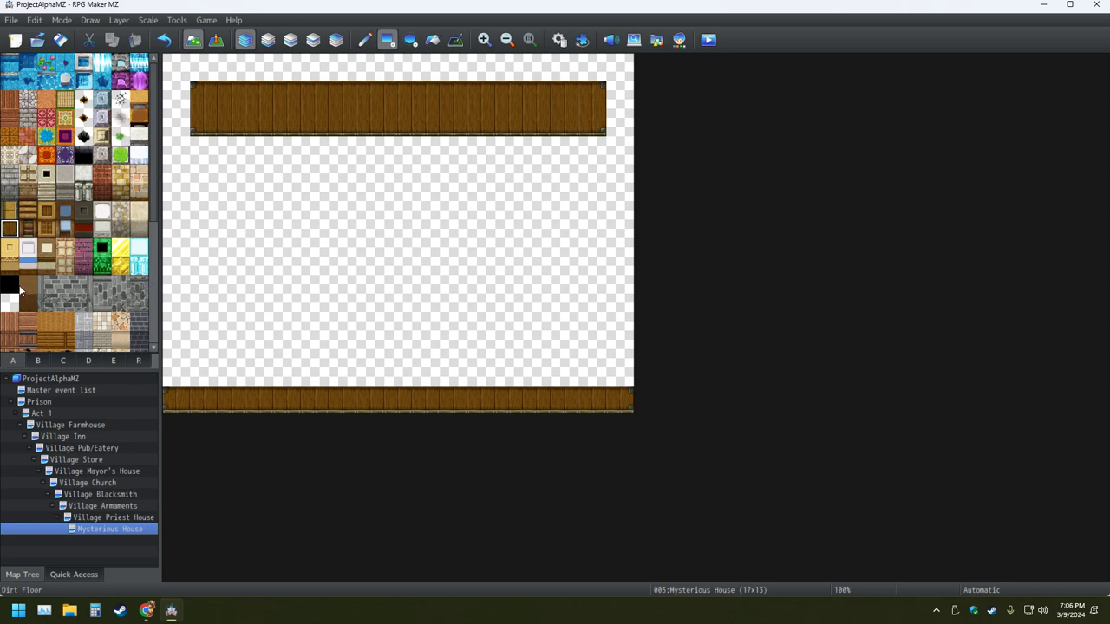
Frame the room with a one-tile-wide border of the light wood wall-top tile, above the bottom plank wall
left_click(12, 212)
left_click_drag(178, 68, 160, 373)
mouse_move(202, 66)
left_mouse_down()
mouse_move(614, 74)
mouse_move(634, 200)
mouse_move(618, 381)
mouse_move(178, 371)
left_mouse_up()
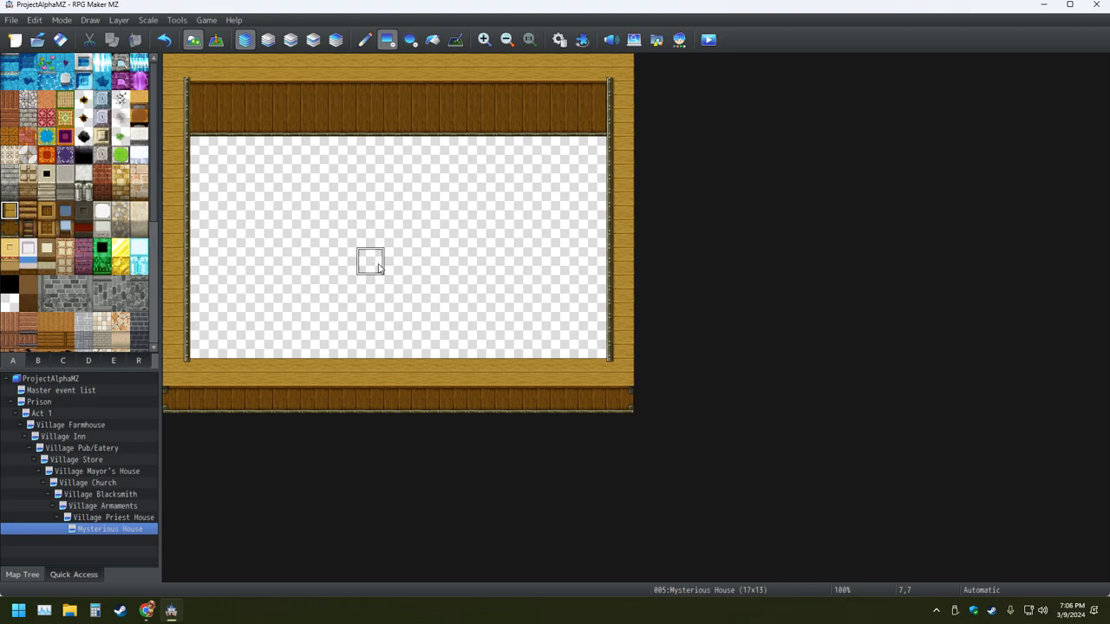
Examine the interior layouts of the Village Church and Village Farmhouse maps, and return to the Mysterious House map
left_click(79, 484)
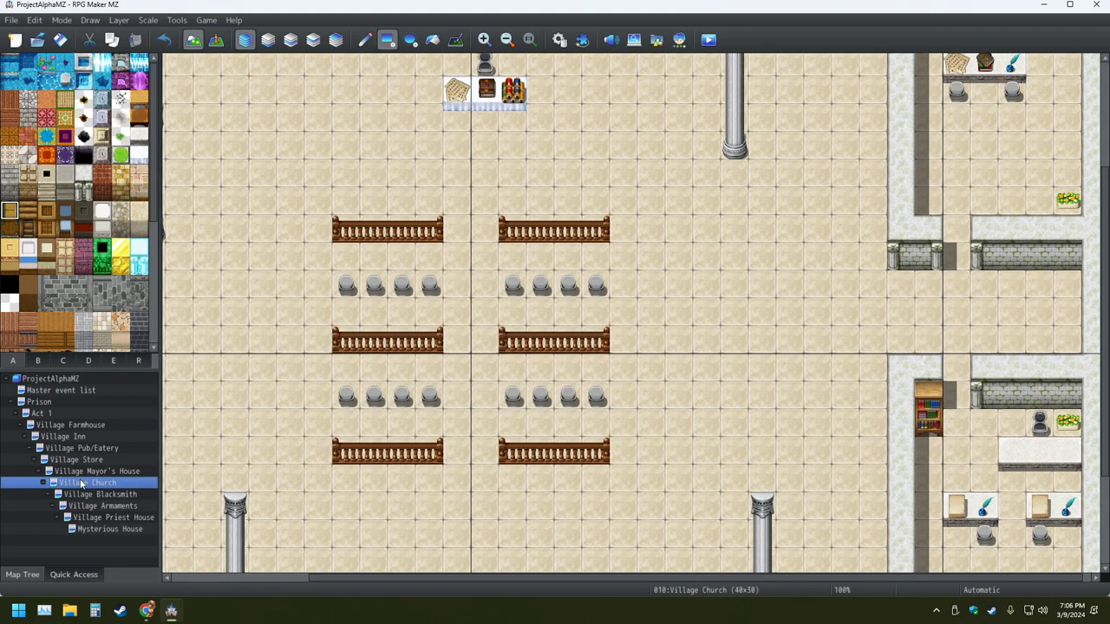
left_click(76, 427)
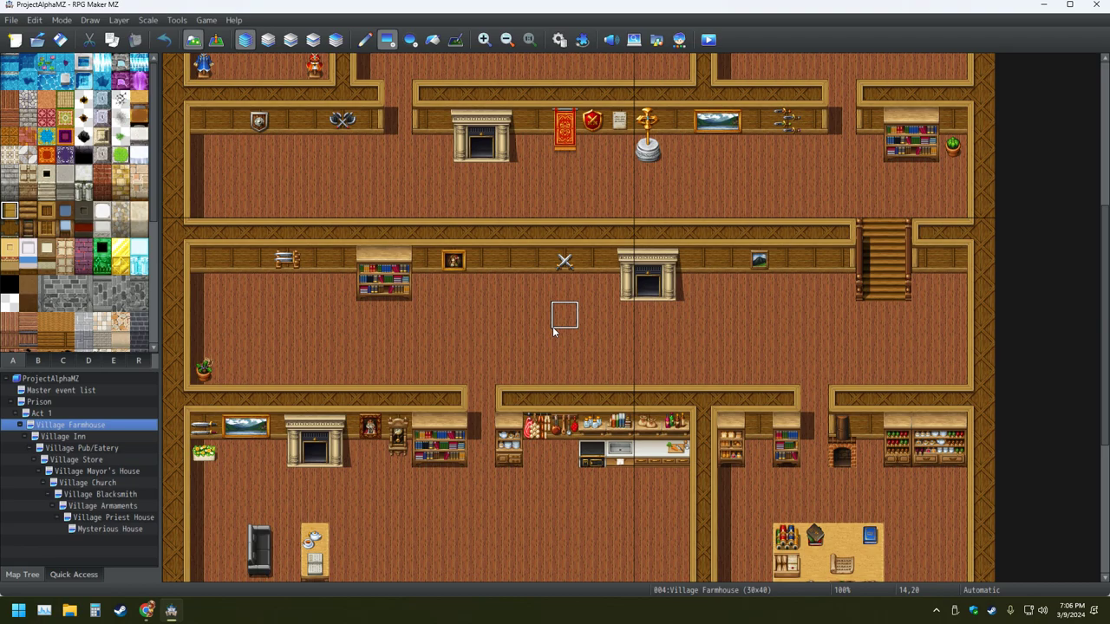
key("alt+Tab")
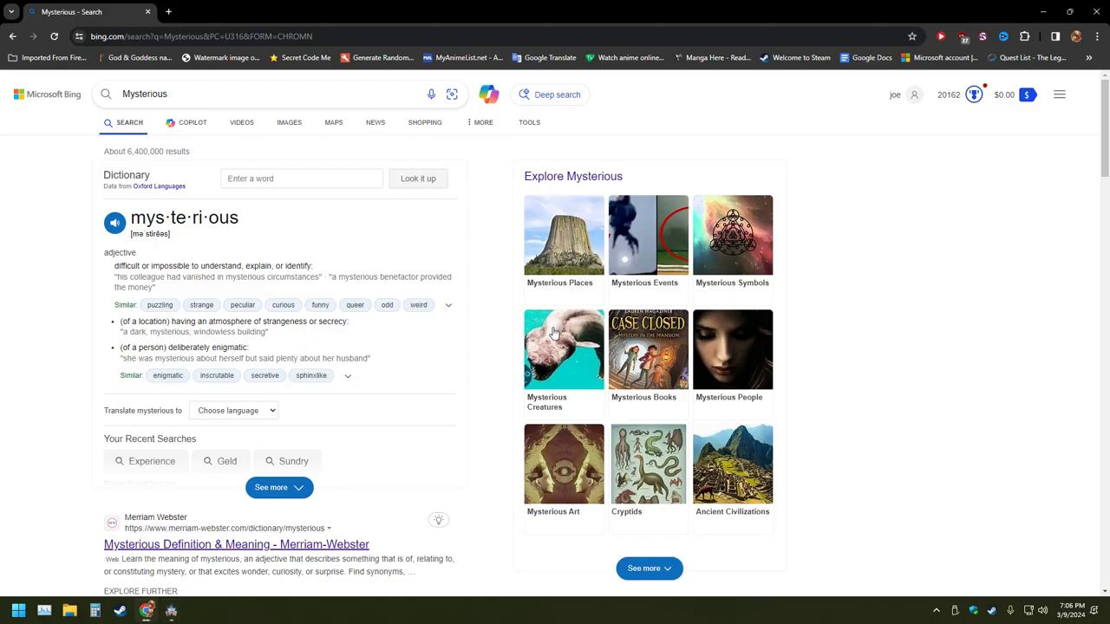
key("alt+Tab")
key("alt+Tab")
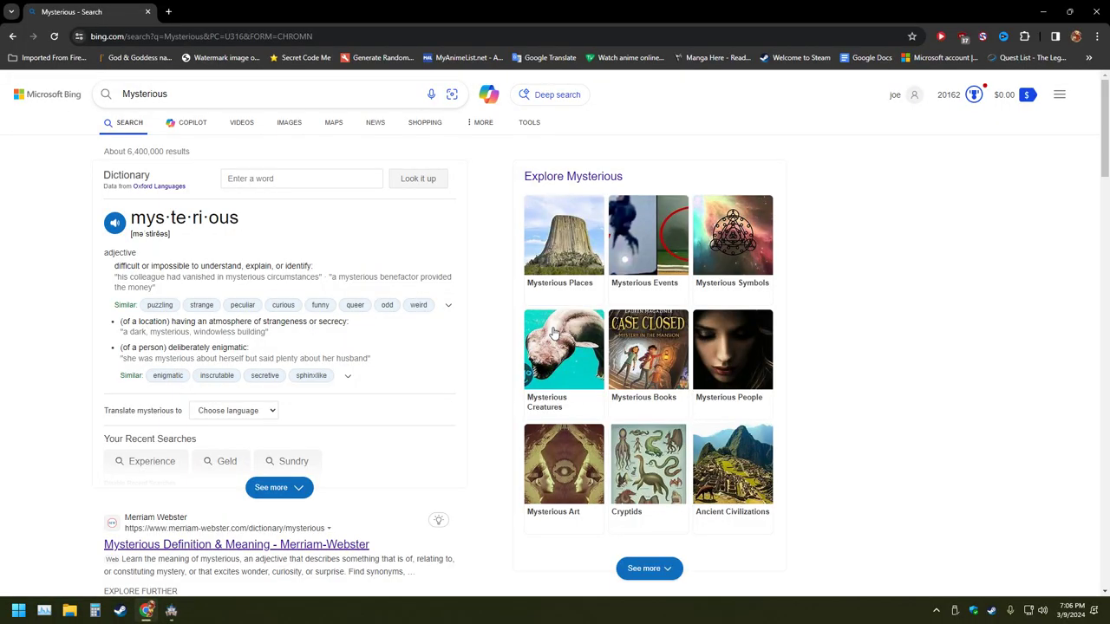
key("alt+Tab")
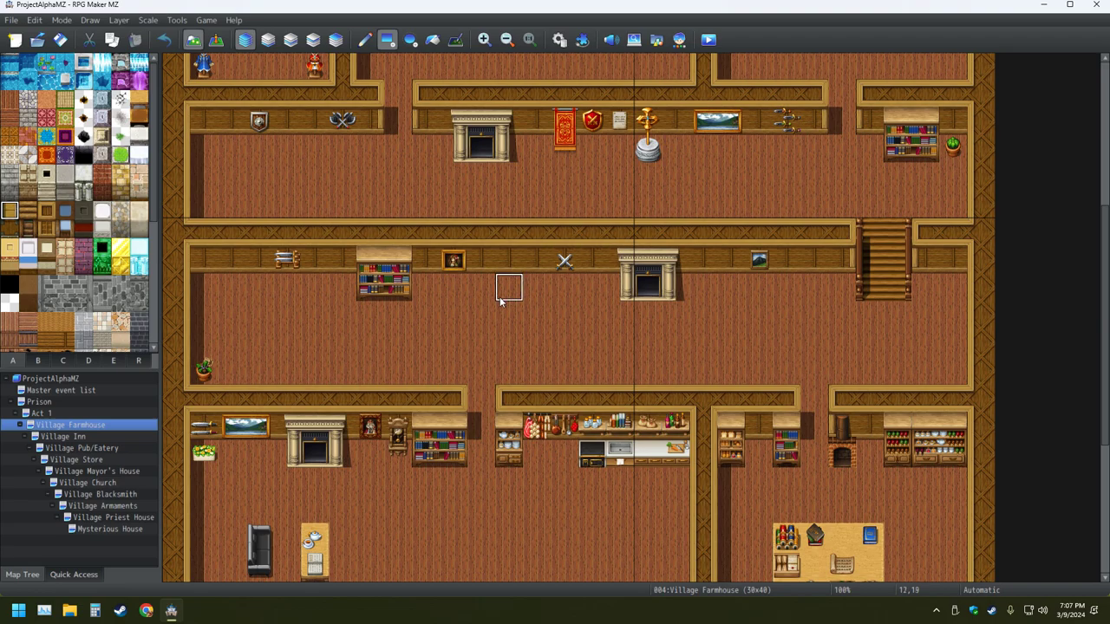
left_click(95, 531)
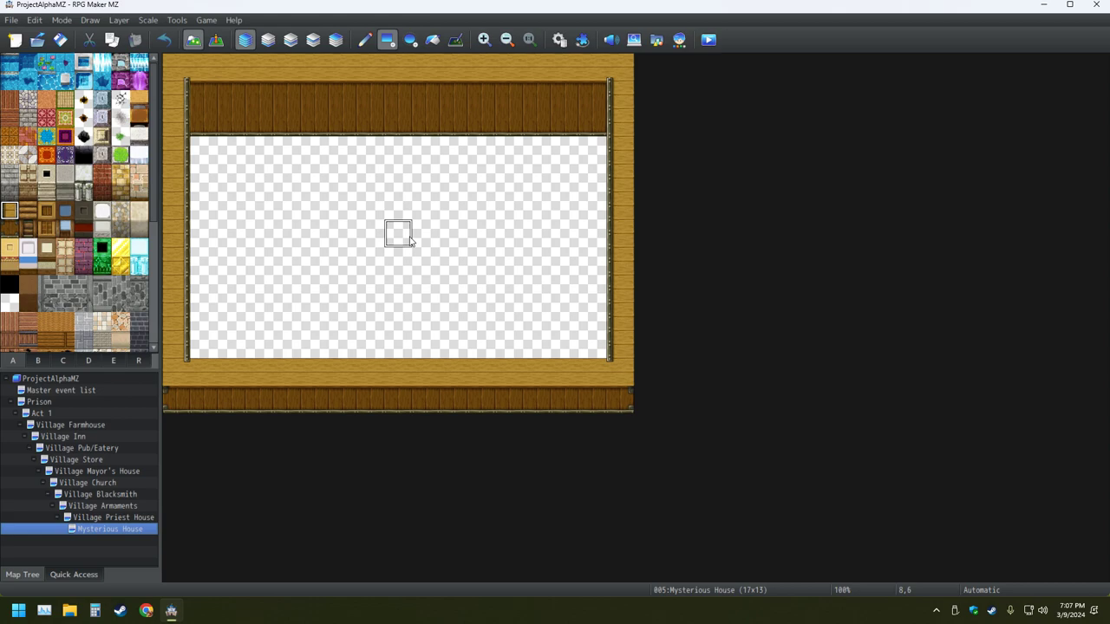
Clear the wall-top frame and plank walls from the Mysterious House map with flood fill, and save the project
left_click(433, 39)
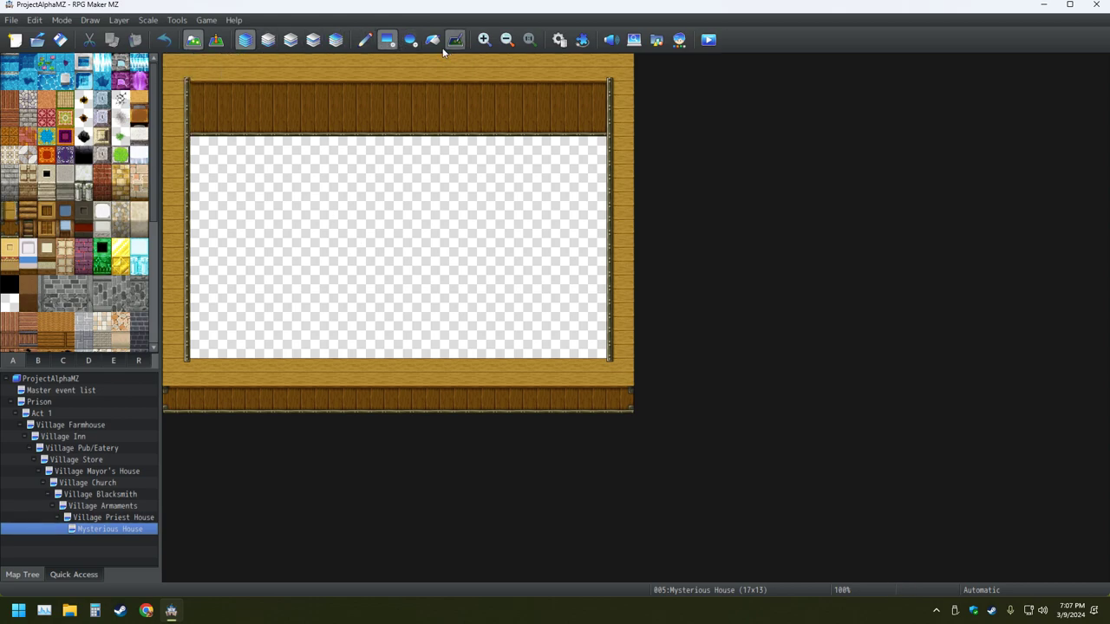
left_click(619, 68)
left_click(618, 69)
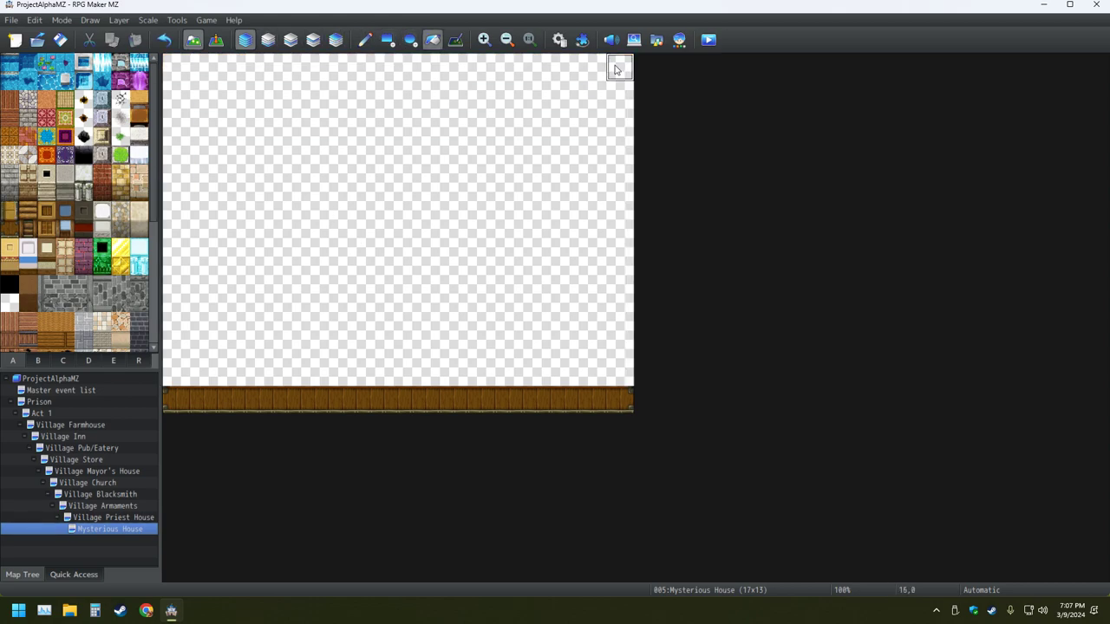
left_click(426, 400)
left_click(61, 41)
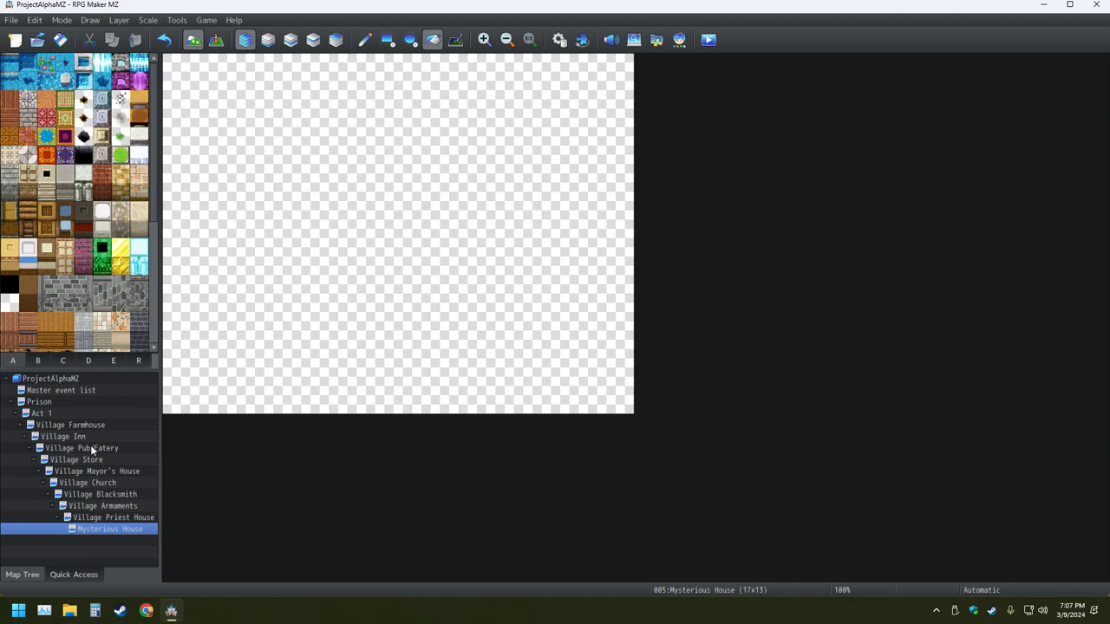
Resize the Mysterious House map to a width of 25 and a height of 30 in its properties
right_click(94, 529)
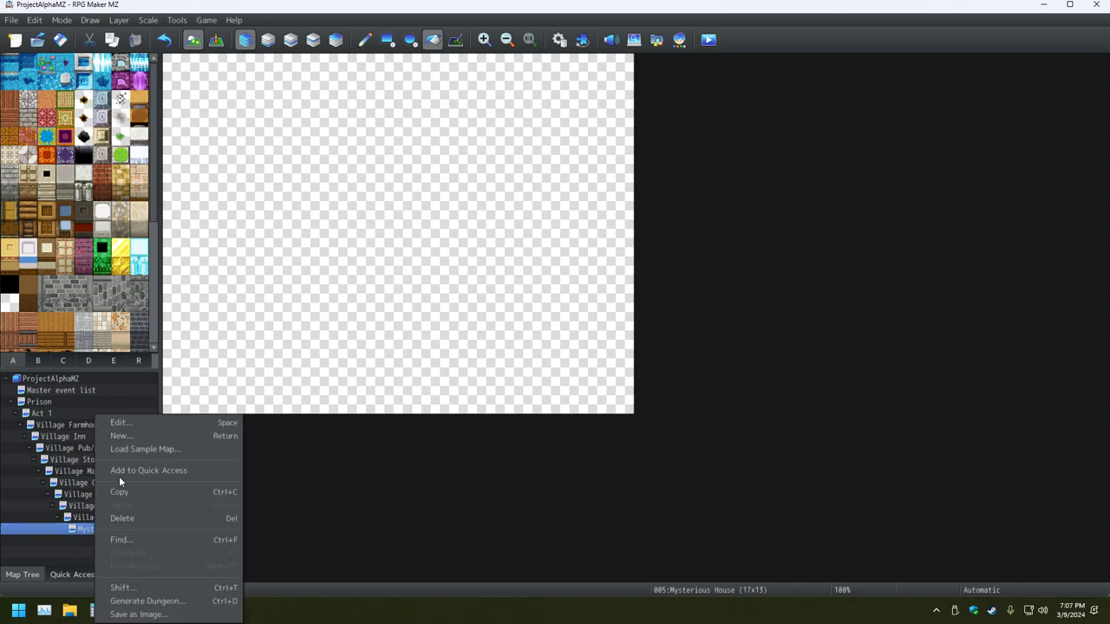
left_click(145, 426)
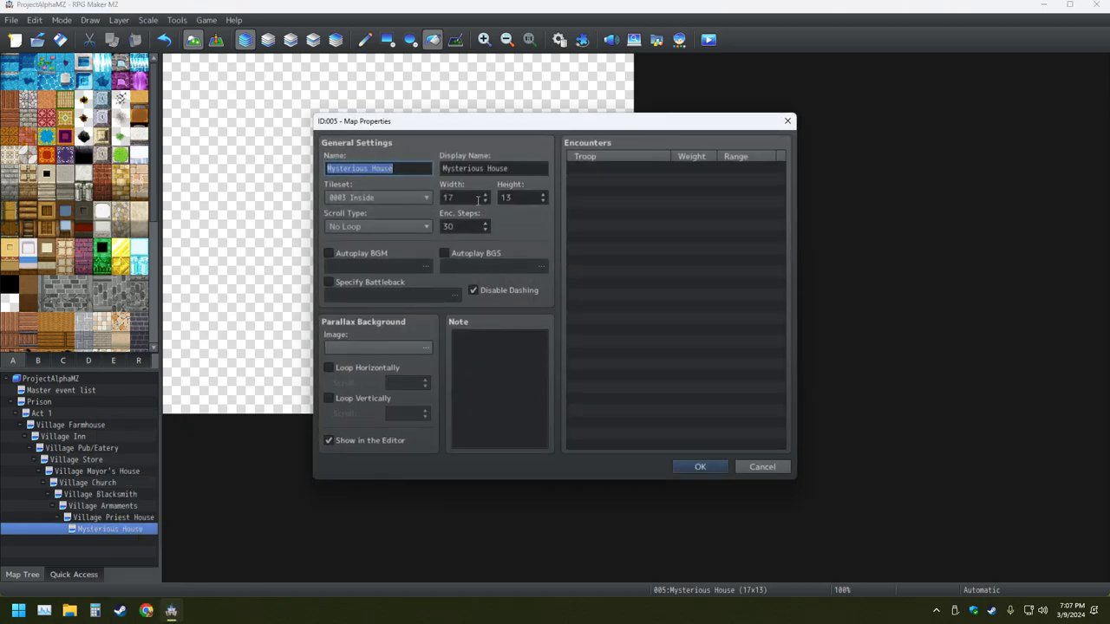
double_click(473, 199)
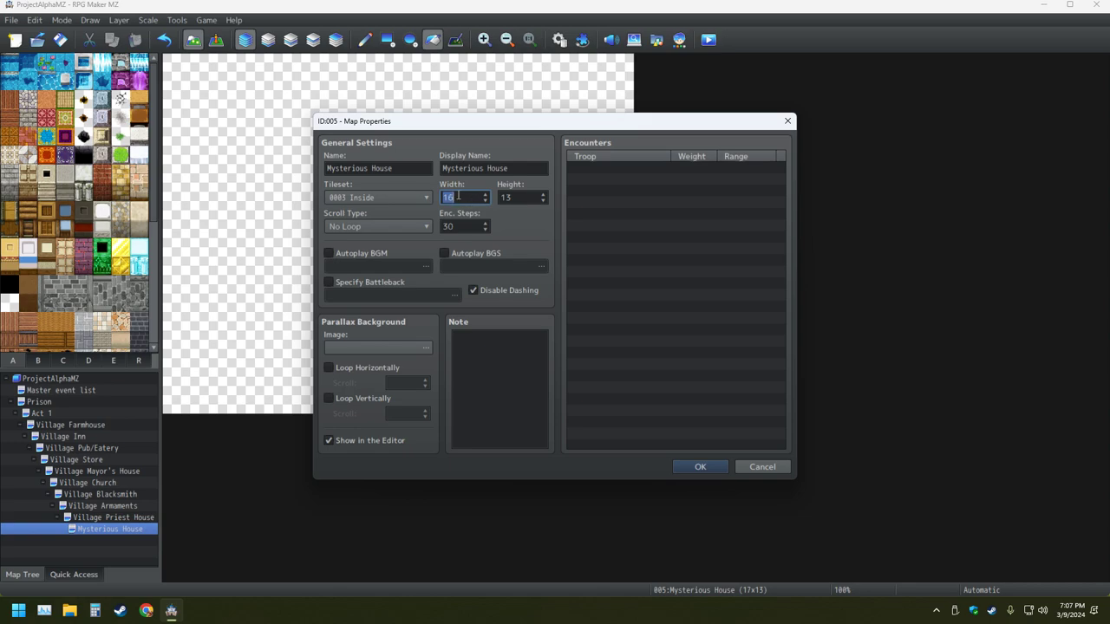
type("25")
key("Tab")
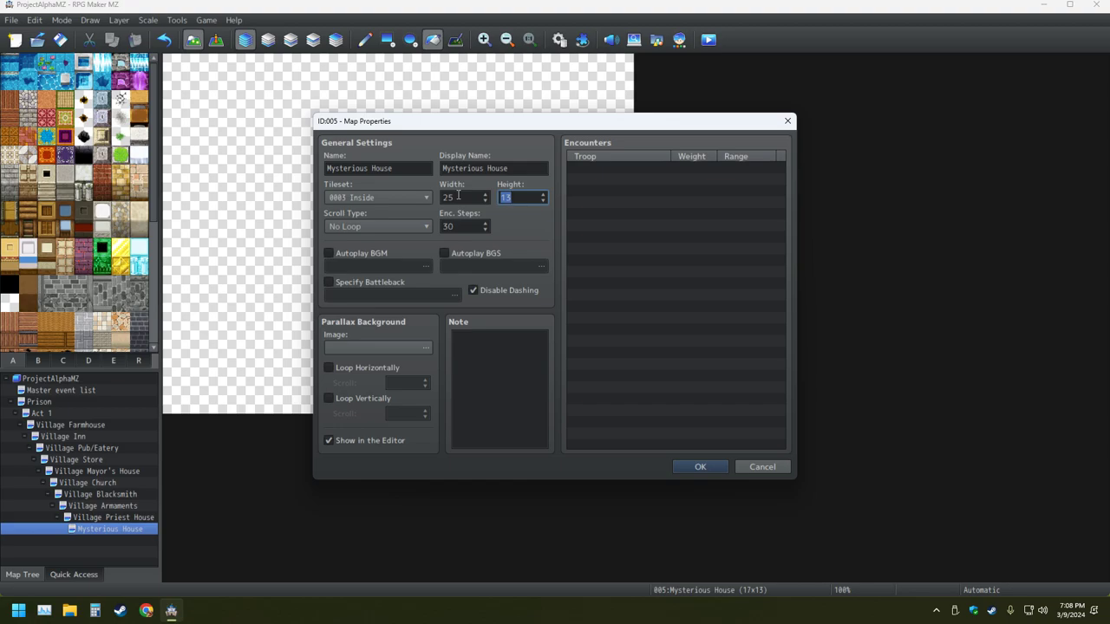
type("30")
key("Return")
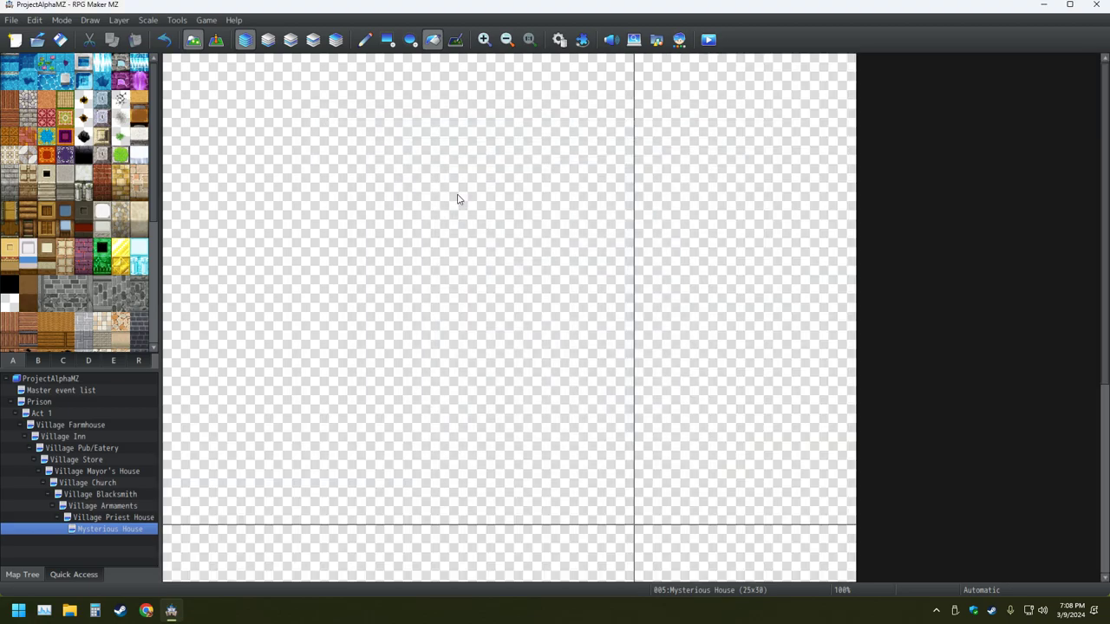
Reduce the Mysterious House map's height to 20 in its properties, and save the project
scroll(619, 335, "down", 5)
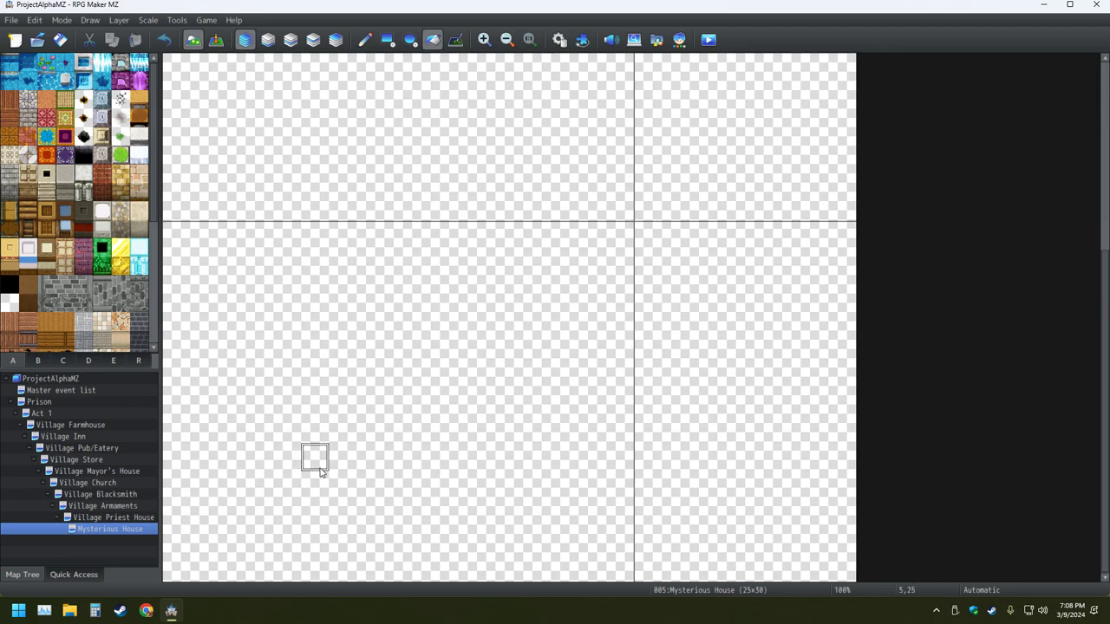
left_click(506, 39)
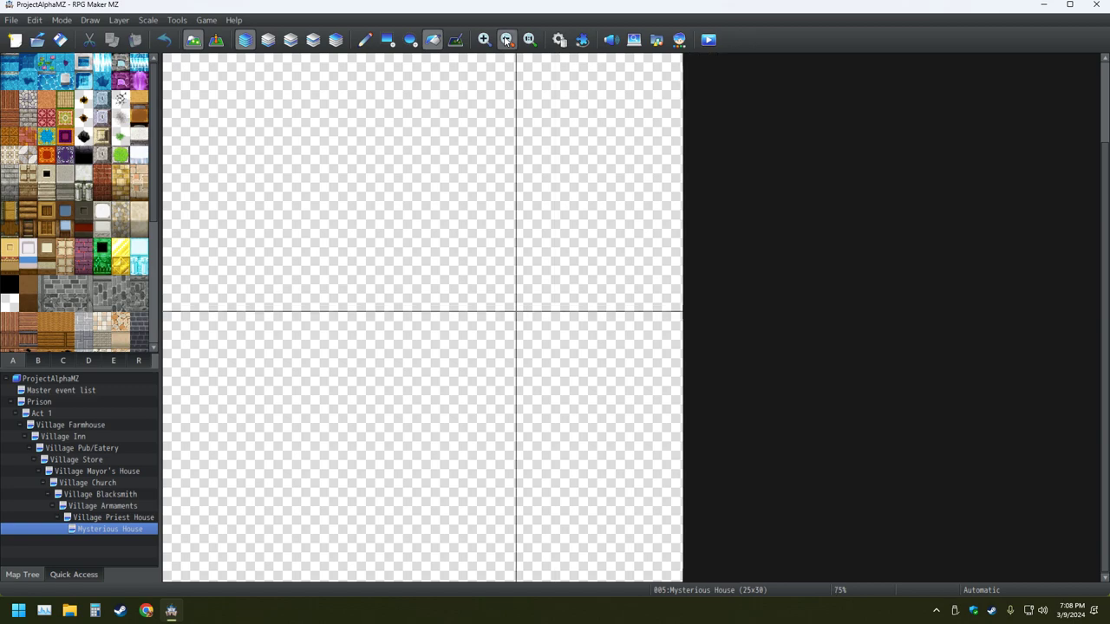
right_click(134, 528)
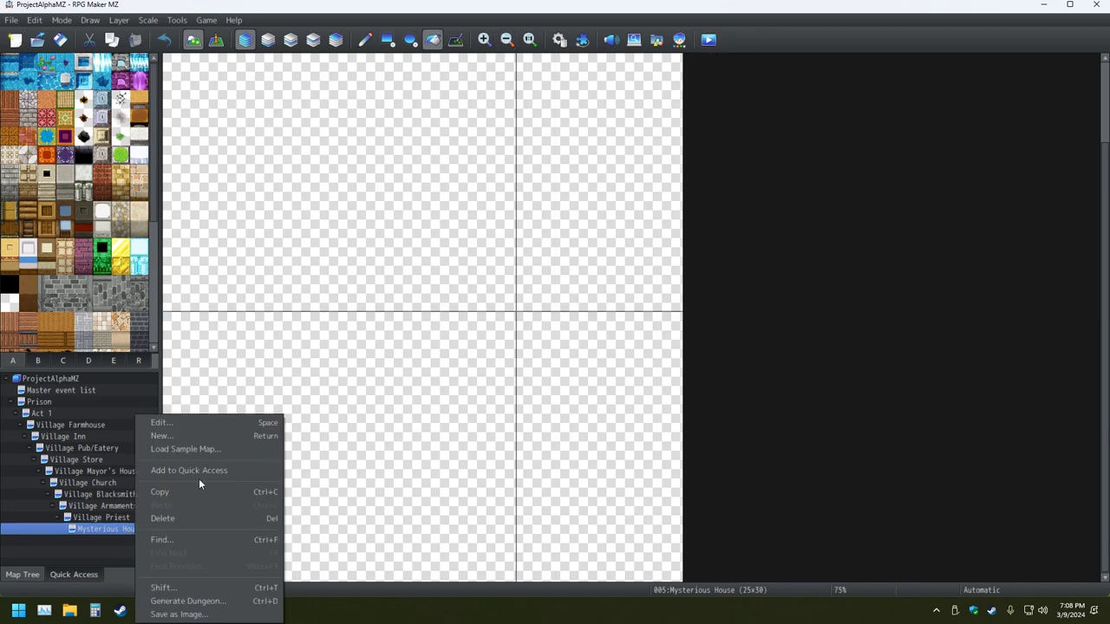
left_click(203, 427)
double_click(524, 198)
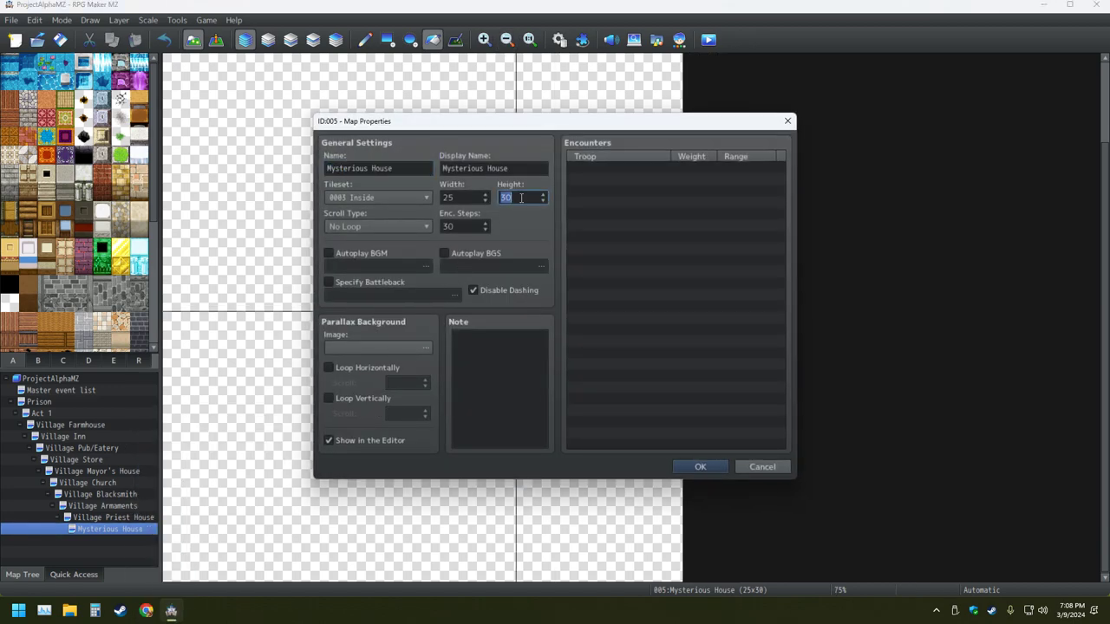
type("20")
key("Return")
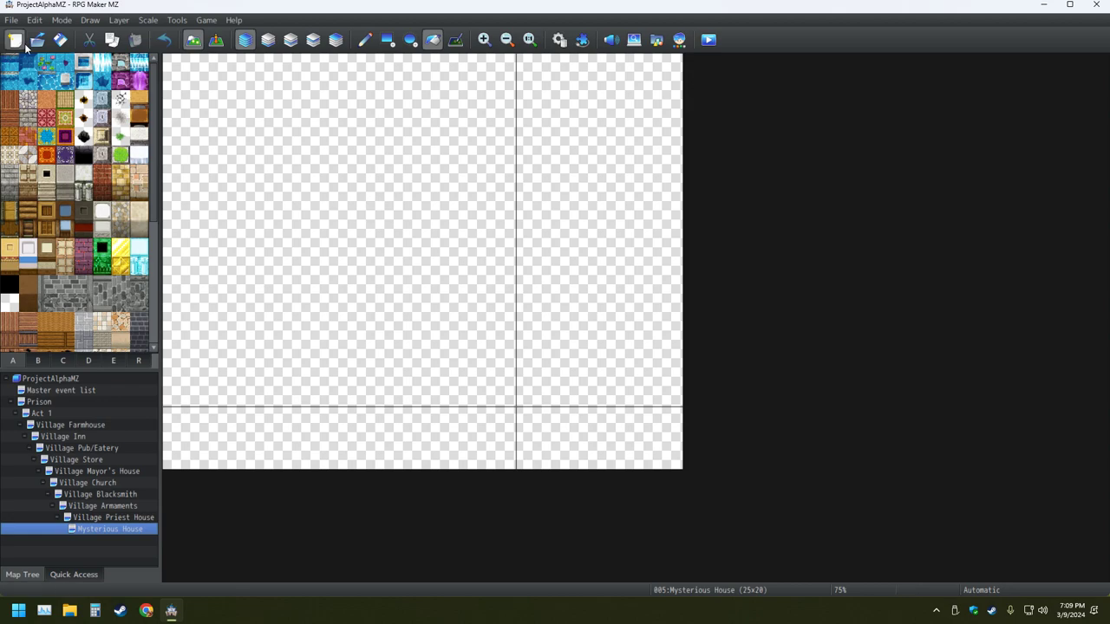
left_click(60, 40)
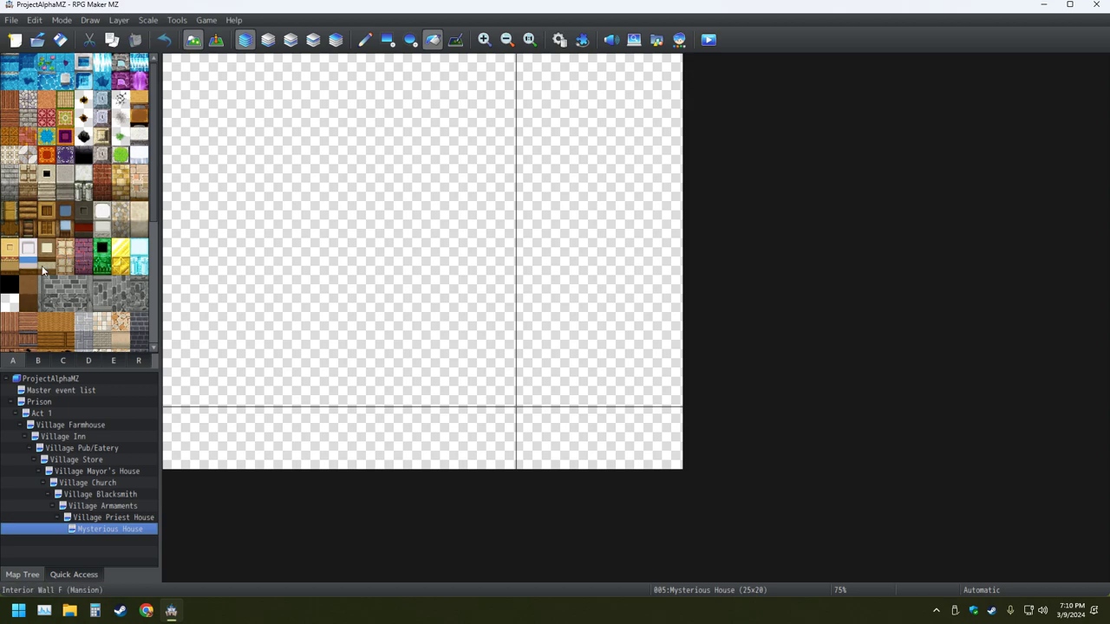
Draw a one-tile-high wall of the dark plank tile across the full width of the map's bottom edge
left_click(9, 228)
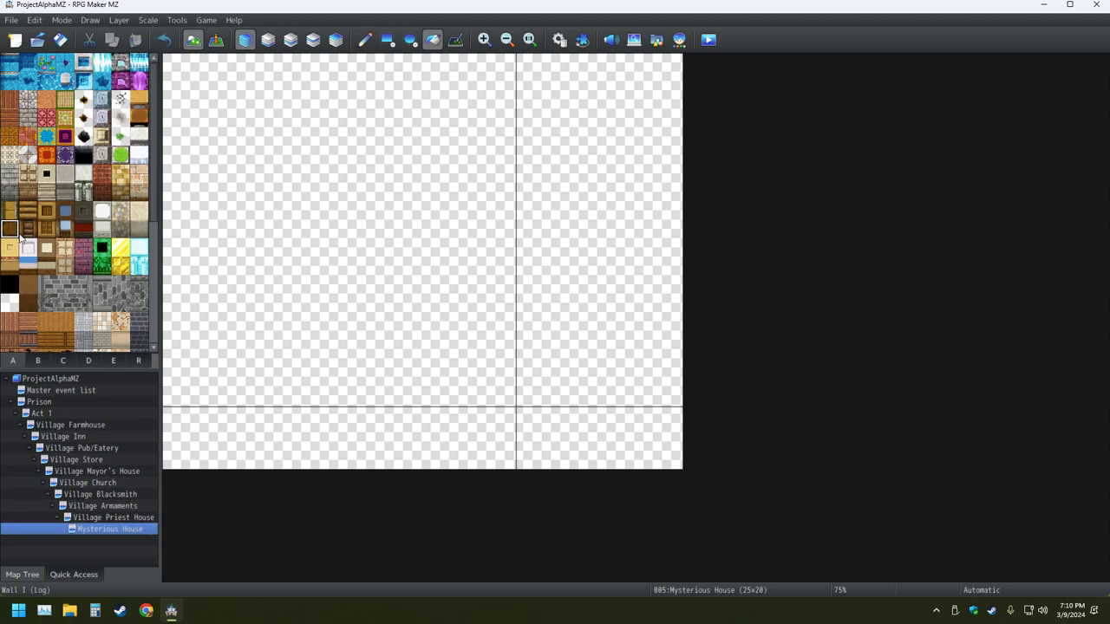
left_click(171, 457)
left_click(164, 39)
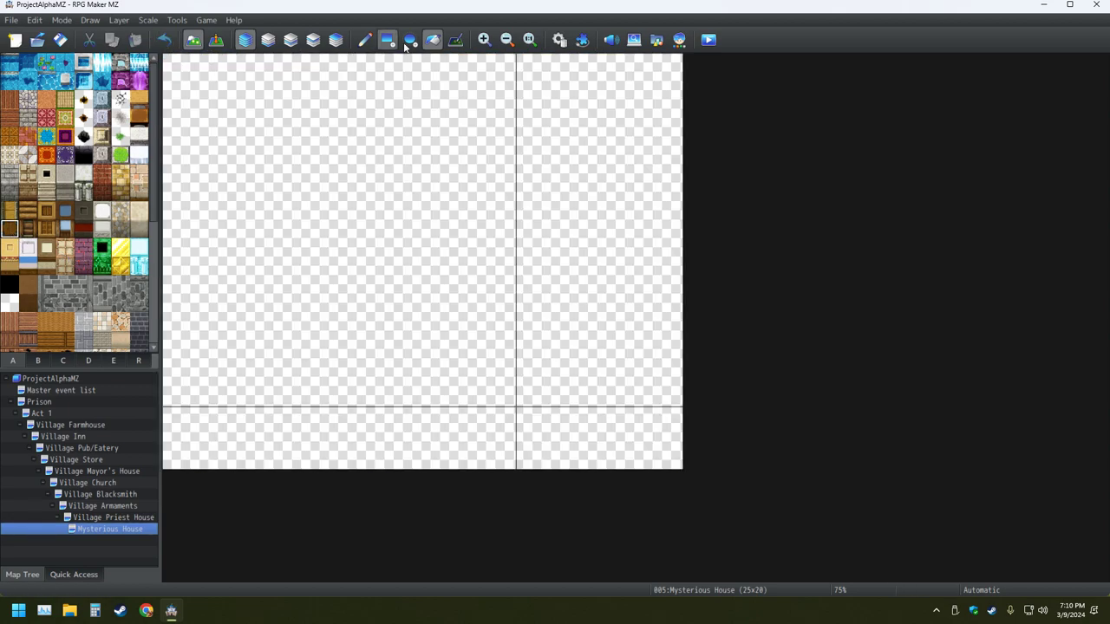
left_click(387, 39)
left_click(173, 458)
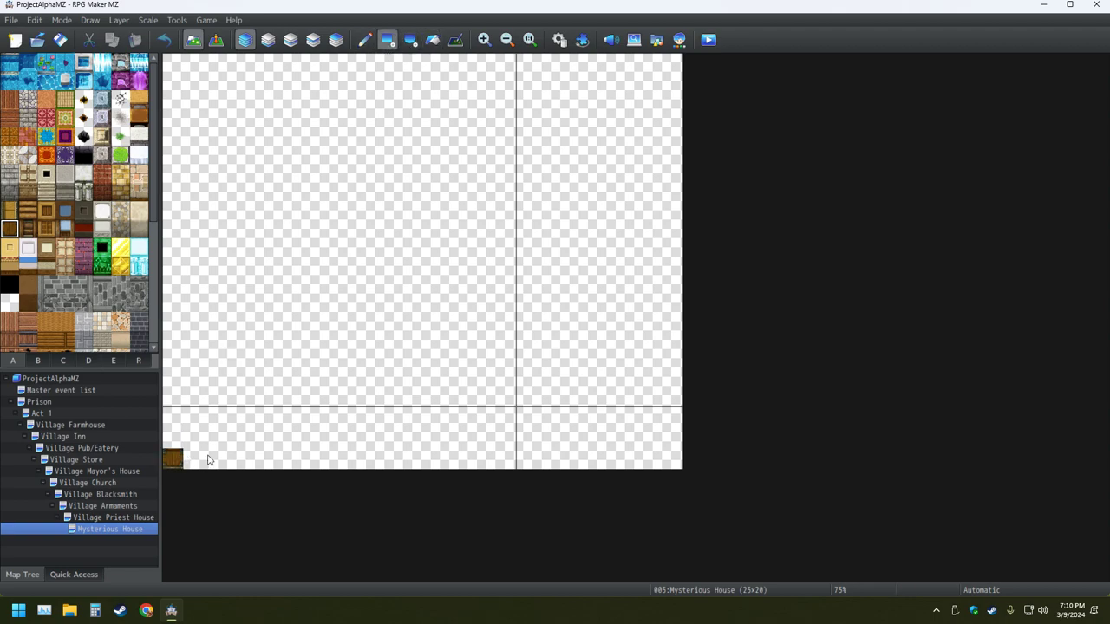
left_click_drag(208, 460, 671, 458)
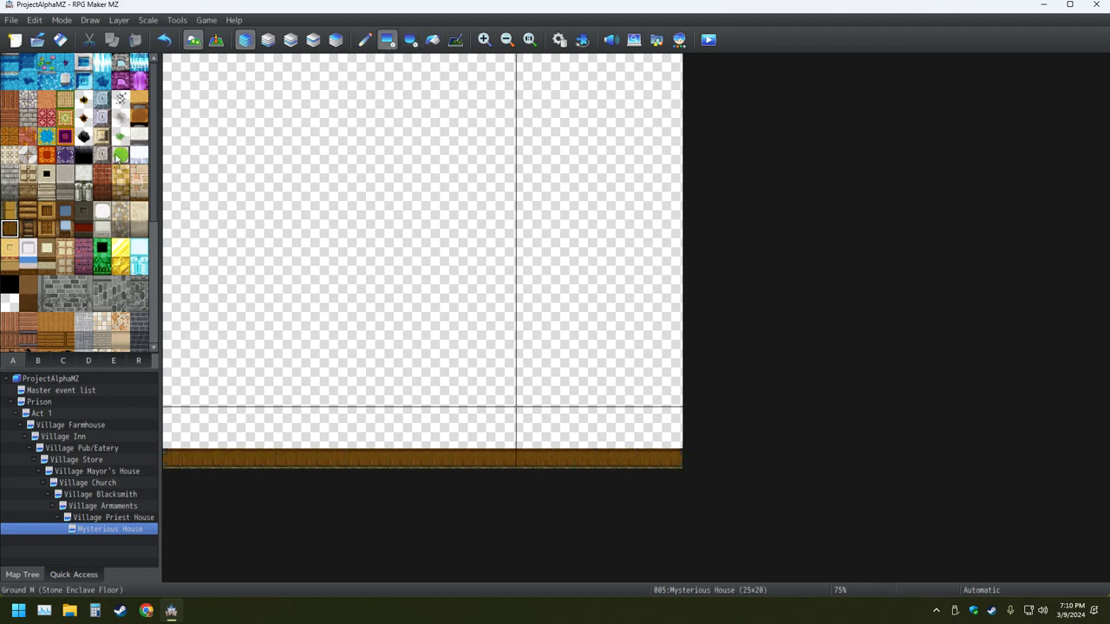
Border the map's top and sides with the light wood wall-top tile, and add a 23 by 2 tile plank wall below the top border
left_click(13, 214)
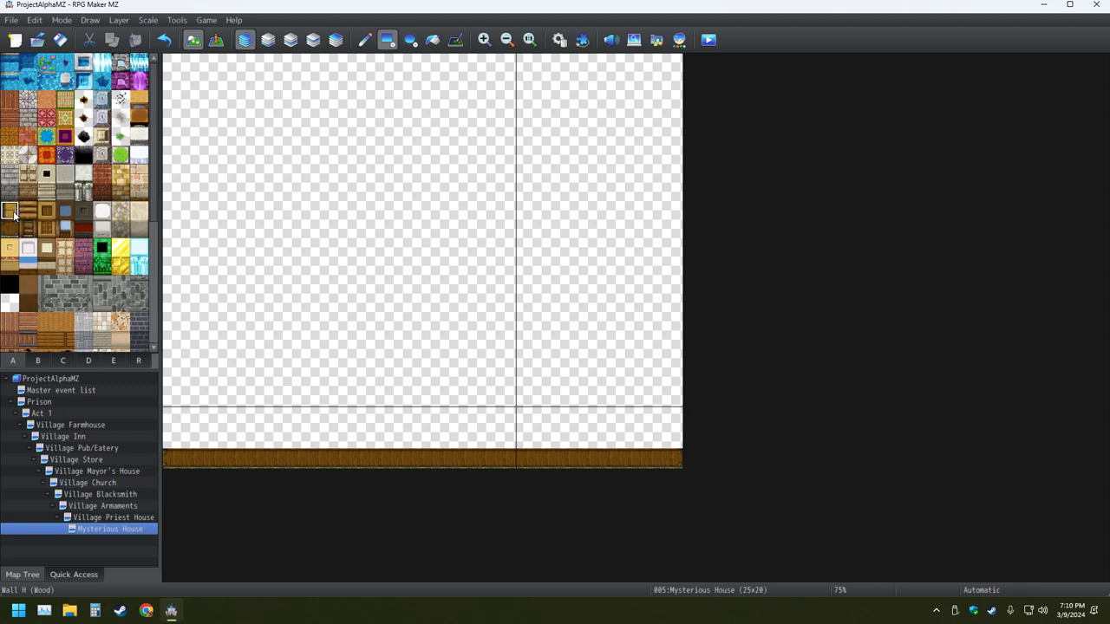
left_click_drag(173, 64, 172, 430)
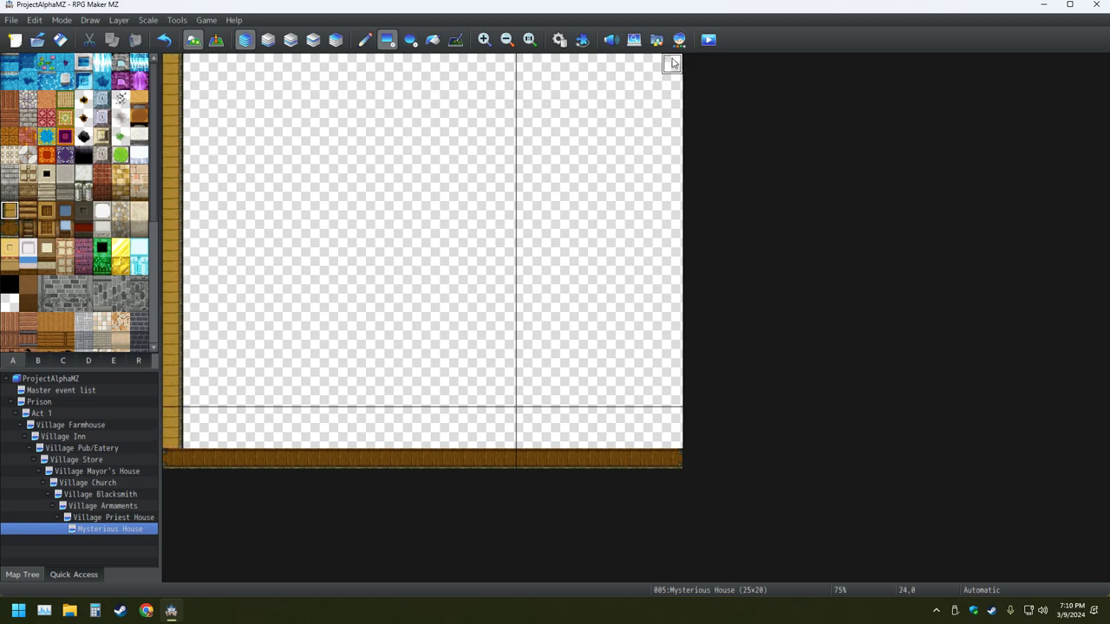
left_click_drag(672, 63, 198, 59)
left_click_drag(672, 81, 678, 446)
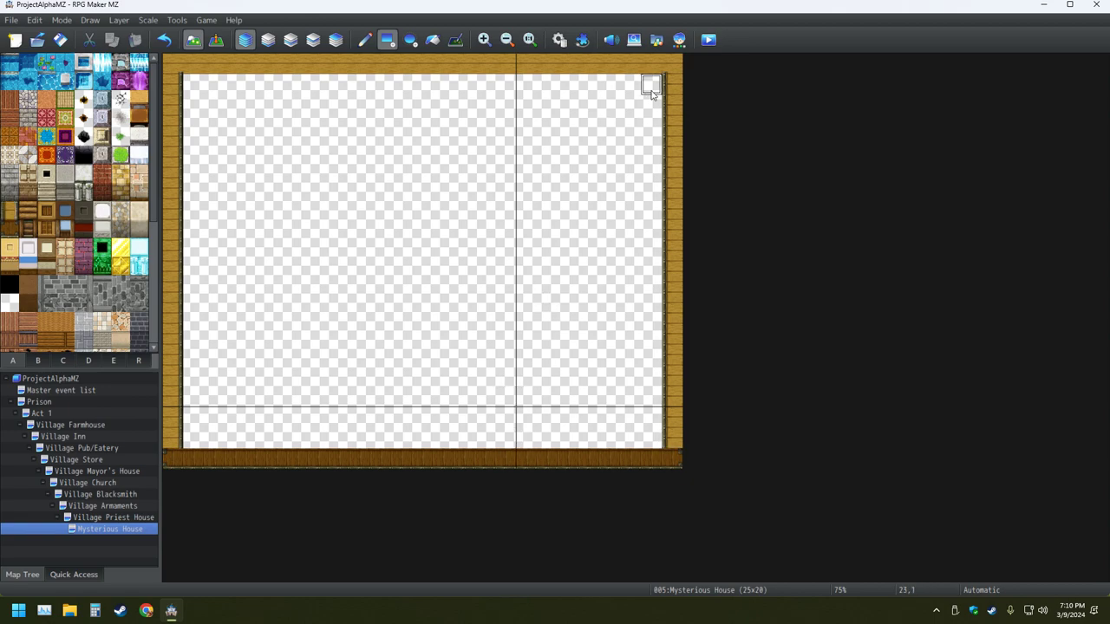
mouse_move(652, 84)
left_mouse_down()
mouse_move(243, 89)
mouse_move(188, 106)
left_mouse_up()
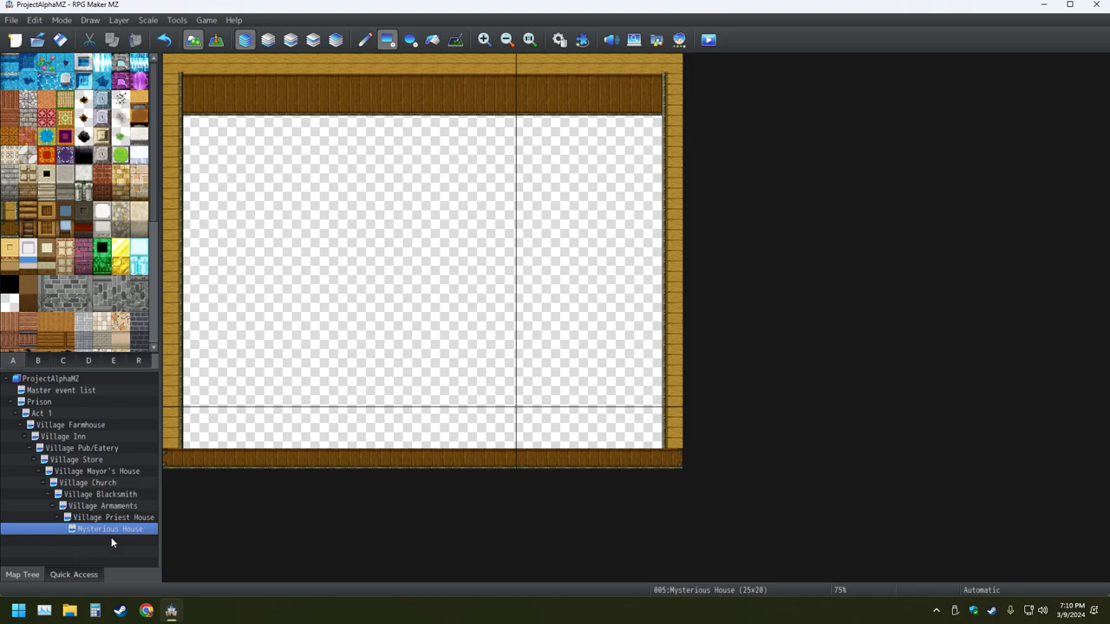
Undo all the newly drawn plank walls and wall-top borders on the Mysterious House map
key("ctrl+z")
key("ctrl+z")
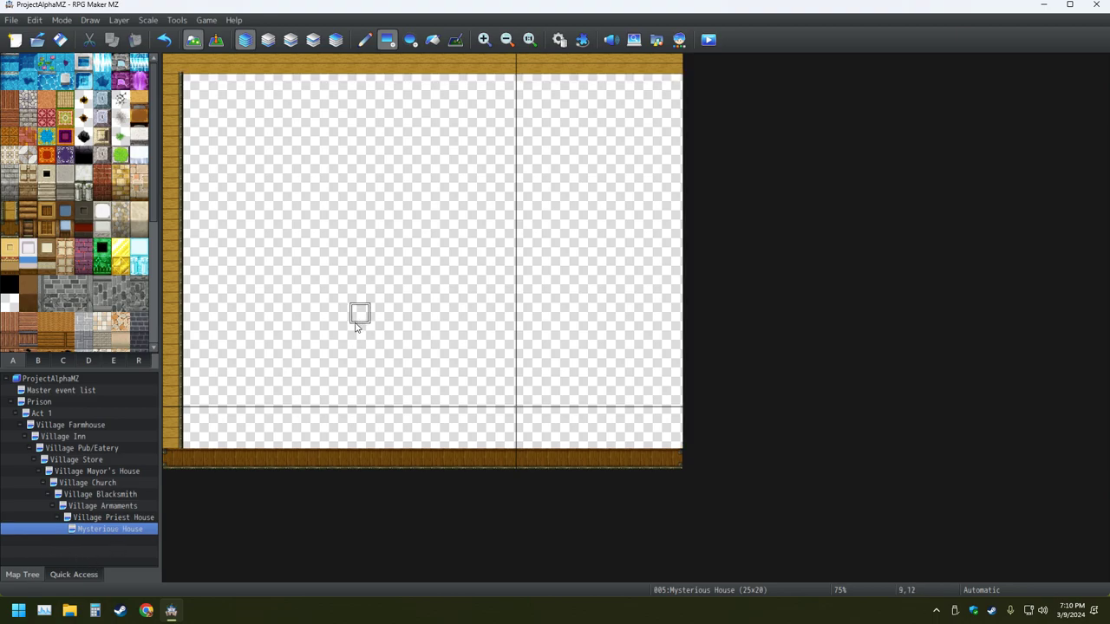
key("ctrl+z")
key("ctrl+z")
key("ctrl+z")
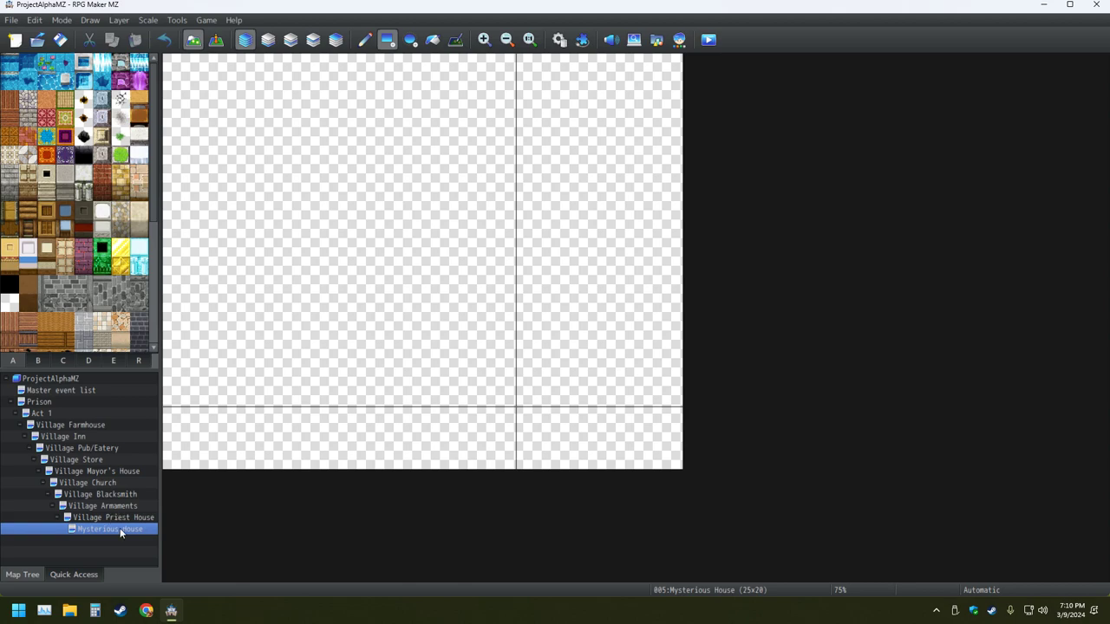
Resize the Mysterious House map to a width of 30 and a height of 25 in its properties
right_click(127, 530)
left_click(175, 422)
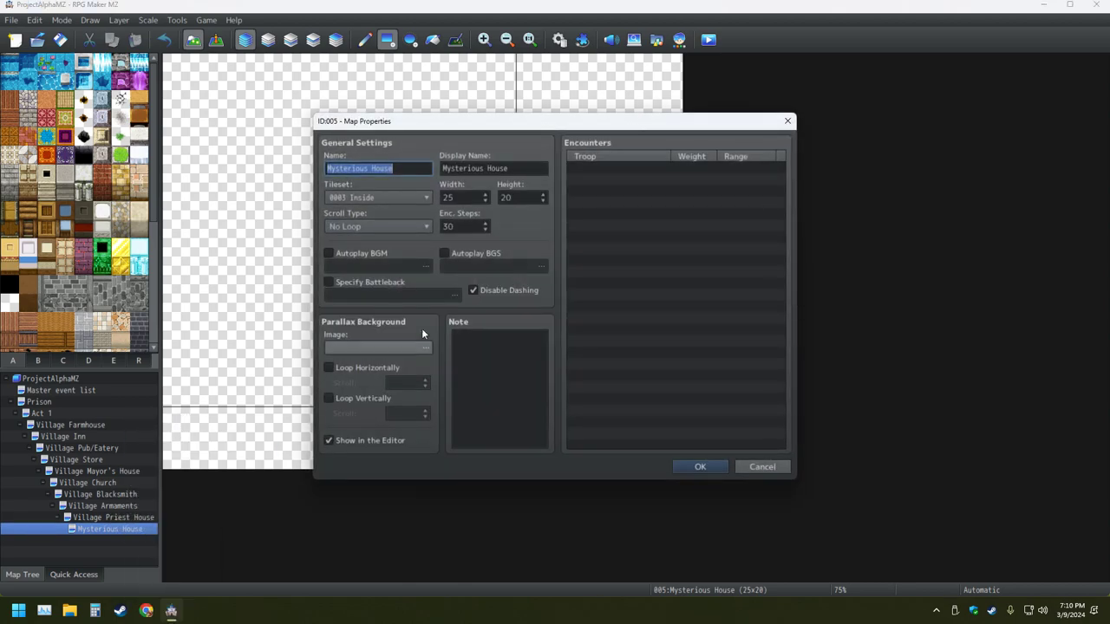
left_click(468, 196)
double_click(462, 196)
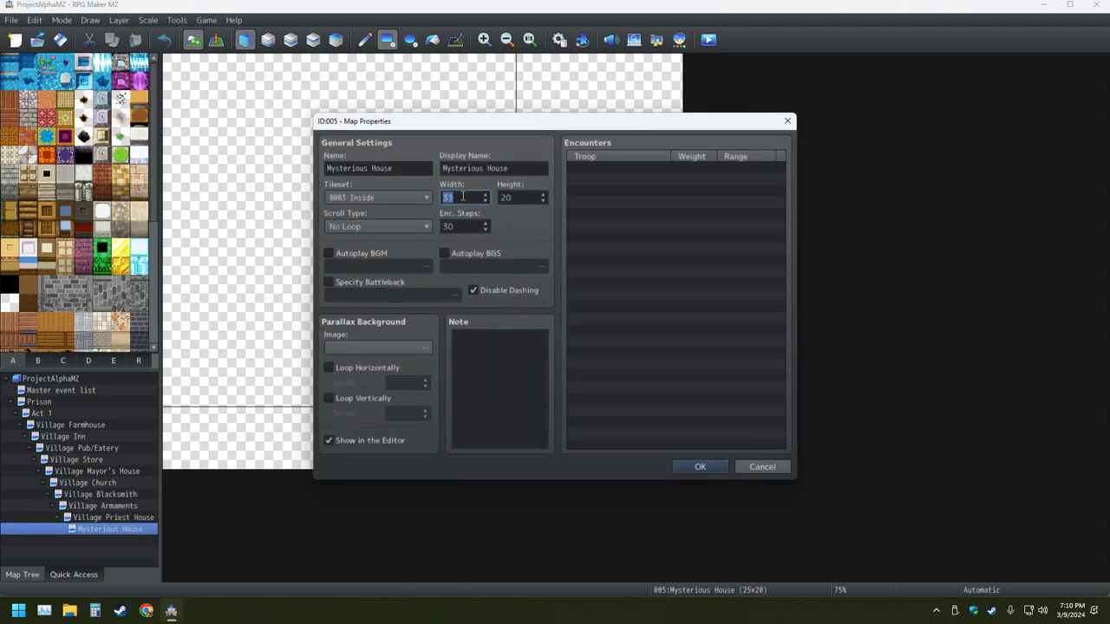
scroll(462, 196, "down", 1)
scroll(532, 197, "up", 1)
left_click(700, 467)
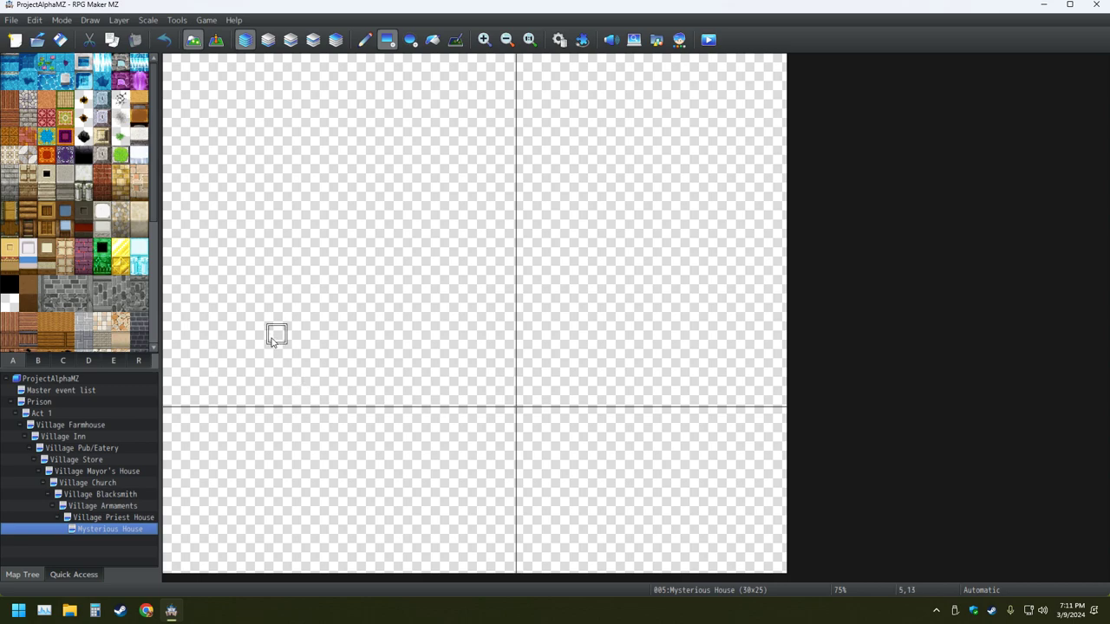
Draw a 30-tile-long plank wall along the map's bottom edge, and frame the room above it with a one-tile-wide light wood wall-top border
left_click(10, 228)
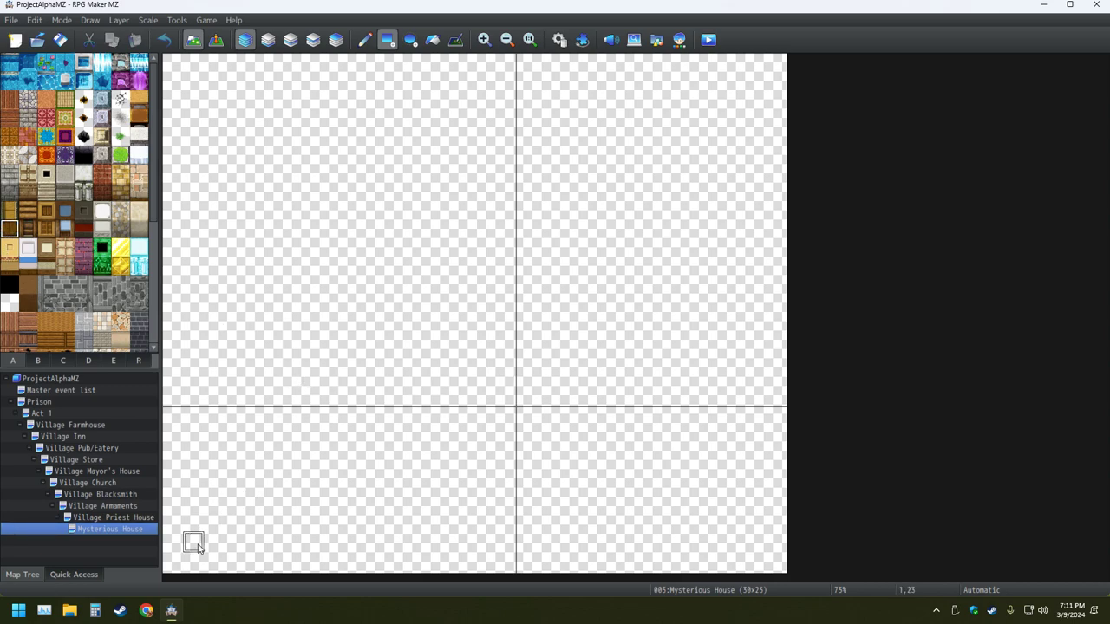
mouse_move(180, 564)
left_mouse_down()
mouse_move(744, 559)
mouse_move(776, 558)
mouse_move(777, 544)
mouse_move(775, 564)
left_mouse_up()
left_click(9, 210)
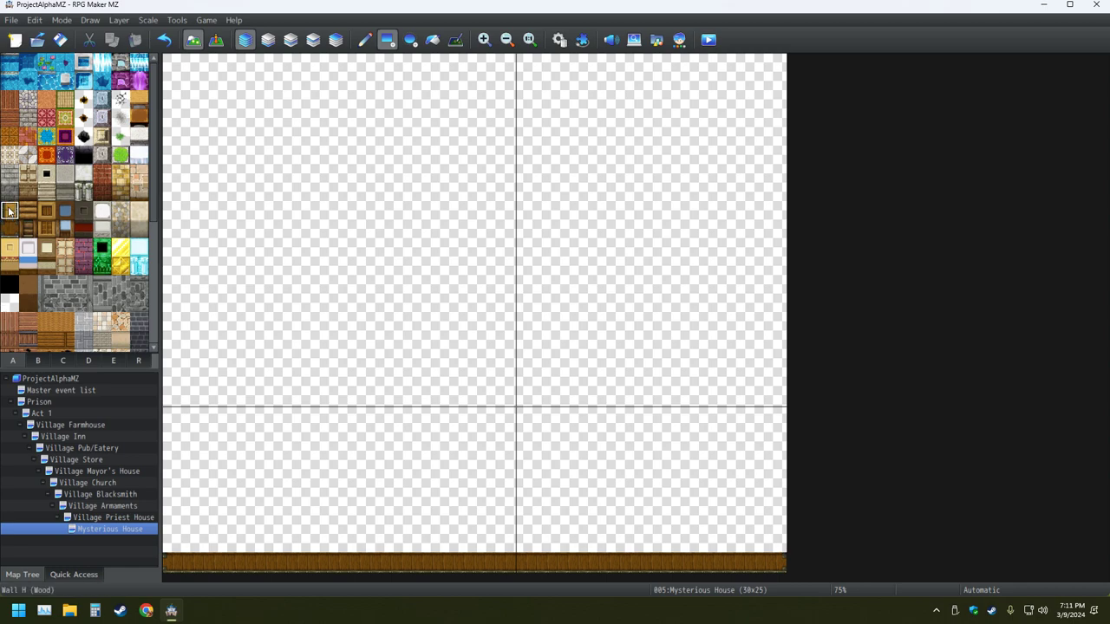
mouse_move(178, 63)
left_mouse_down()
mouse_move(189, 284)
mouse_move(173, 376)
mouse_move(175, 543)
left_mouse_up()
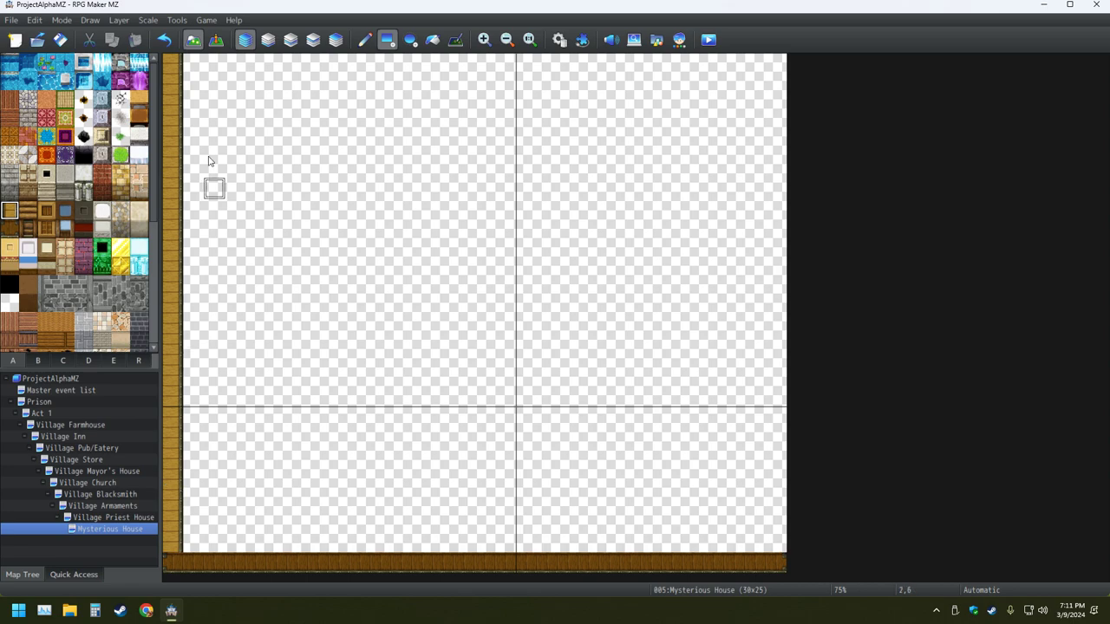
mouse_move(190, 64)
left_mouse_down()
mouse_move(778, 57)
mouse_move(786, 236)
mouse_move(812, 407)
mouse_move(806, 597)
mouse_move(708, 538)
mouse_move(568, 530)
mouse_move(192, 540)
left_mouse_up()
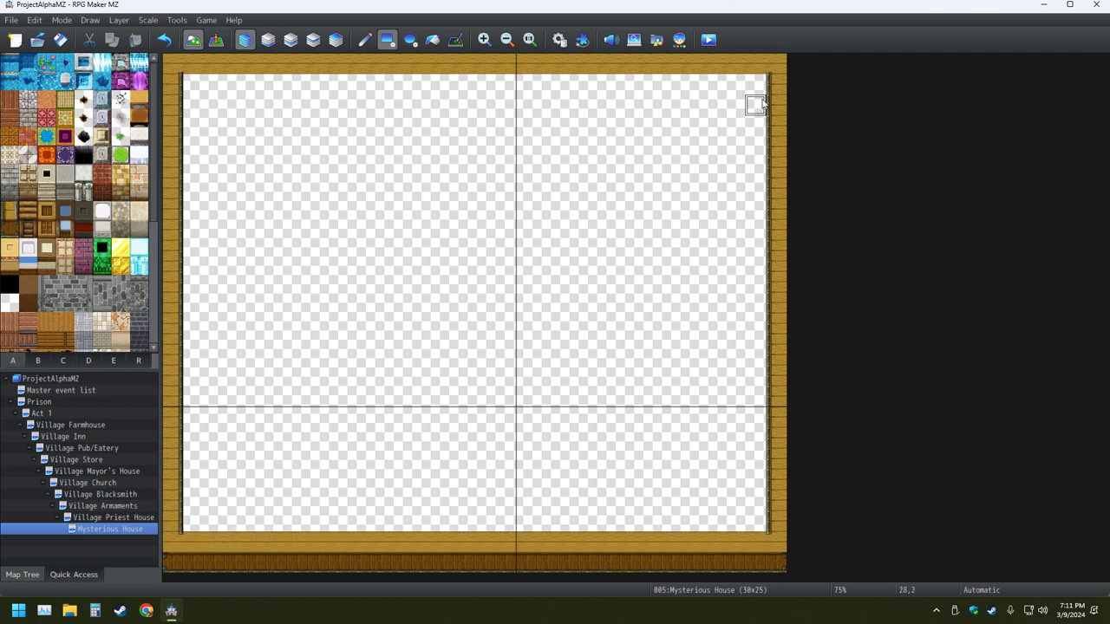
Draw a 28 by 2 tile plank wall directly below the room's upper border, and save the project
mouse_move(756, 84)
left_mouse_down()
mouse_move(209, 84)
mouse_move(191, 104)
left_mouse_up()
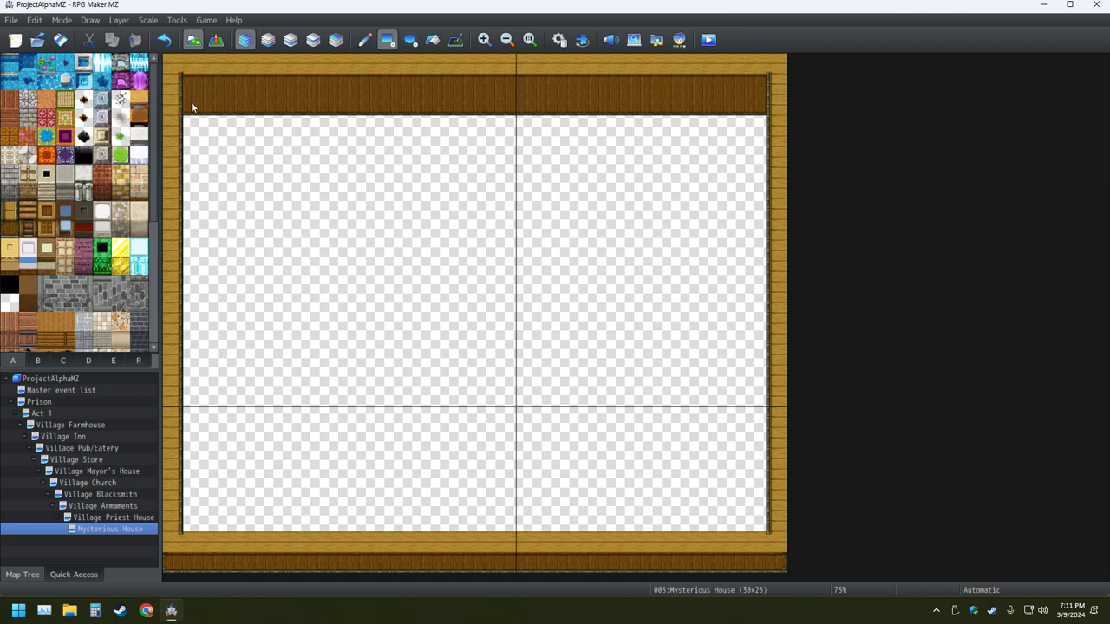
key("ctrl+s")
Try the reddish-brown plank floor tile as a flood fill of the room, and undo the fill
left_click(10, 99)
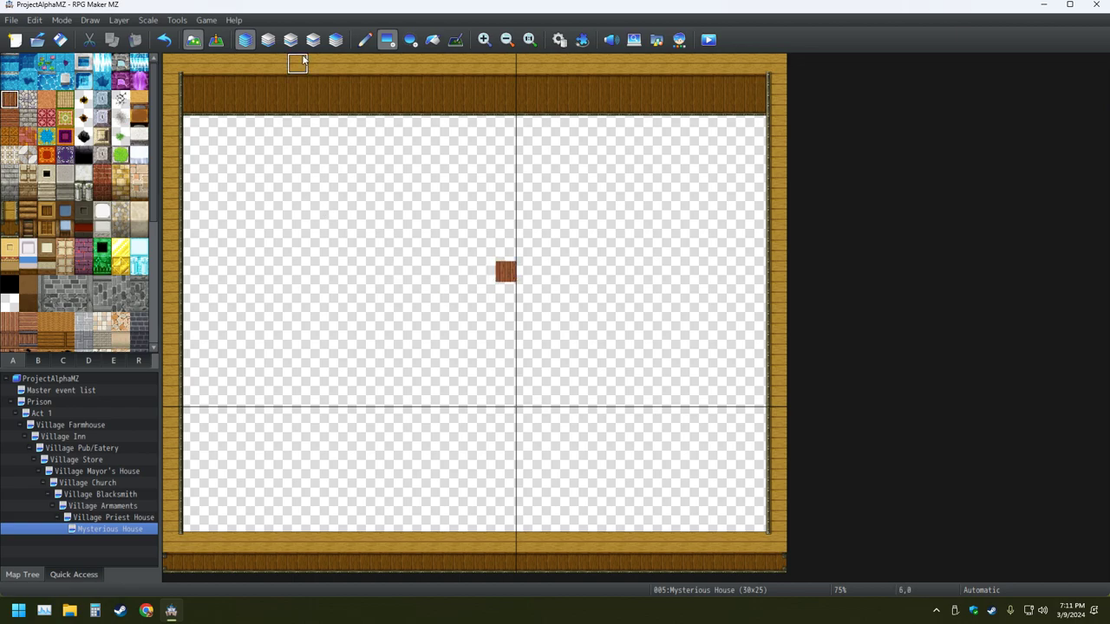
left_click(433, 41)
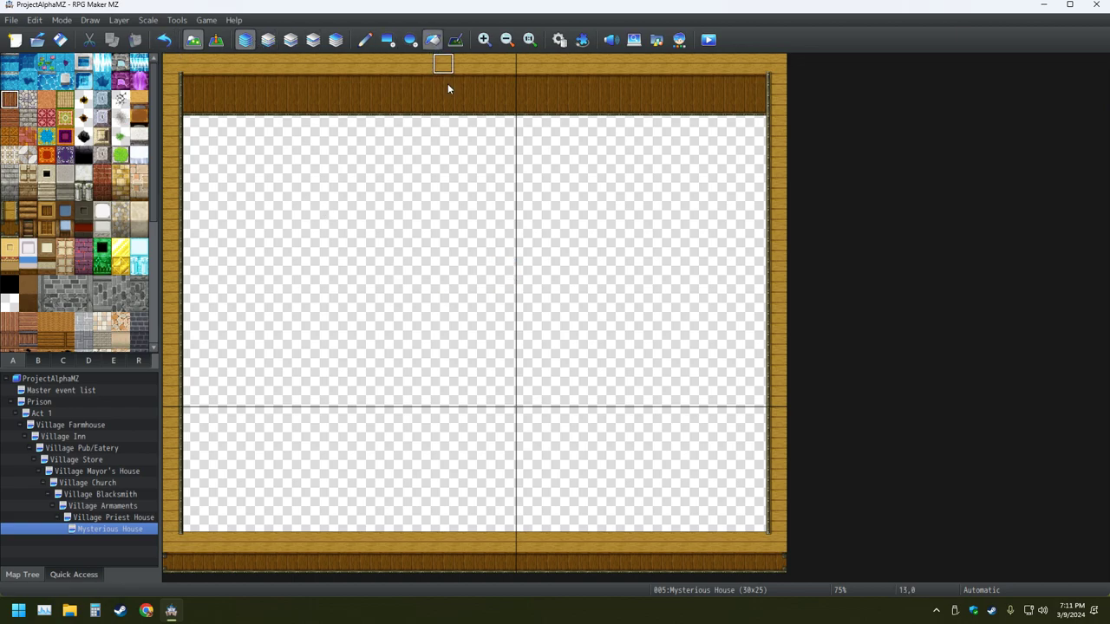
left_click(536, 260)
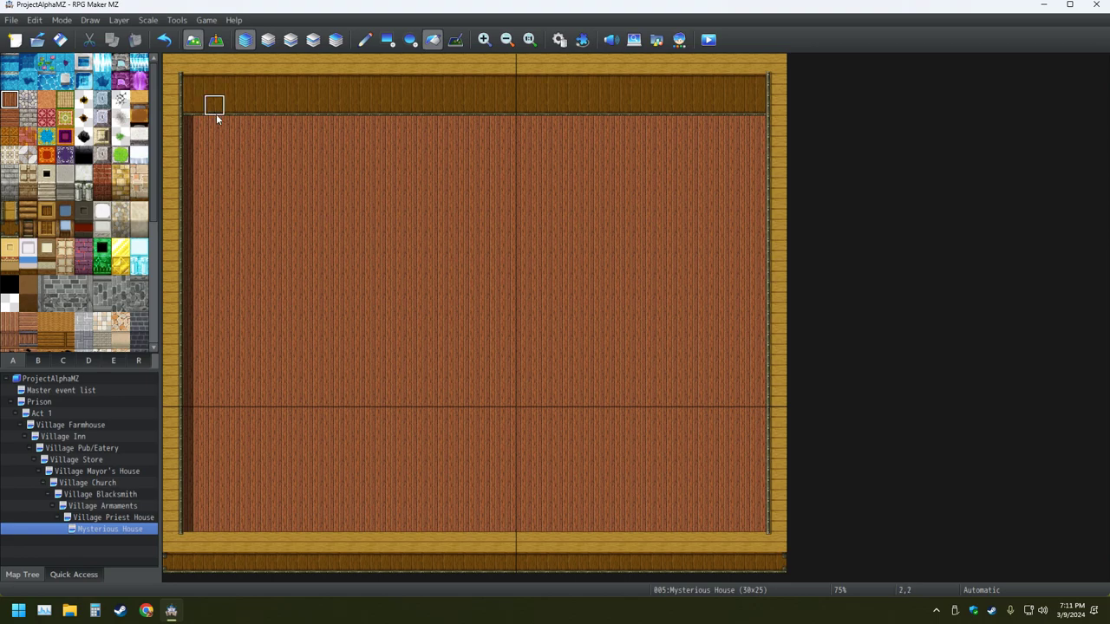
left_click(164, 39)
Flood-fill the room's floor with the orange-brown wood floor tile, and select the wood floor tile beside it
scroll(102, 267, "down", 2)
scroll(101, 267, "down", 3)
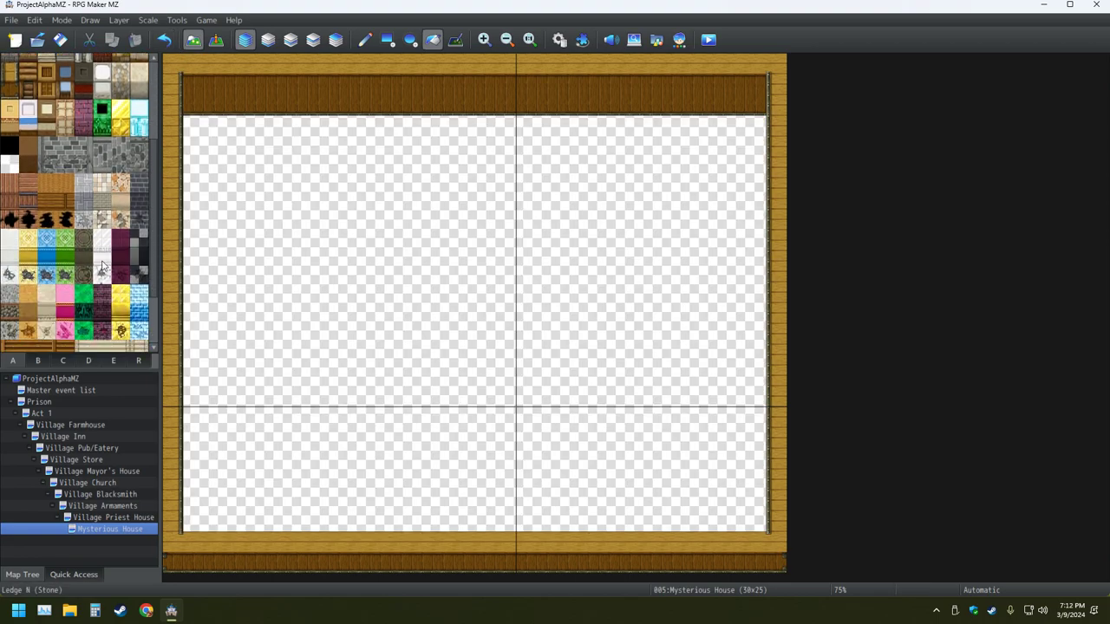
left_click(53, 175)
left_click(381, 230)
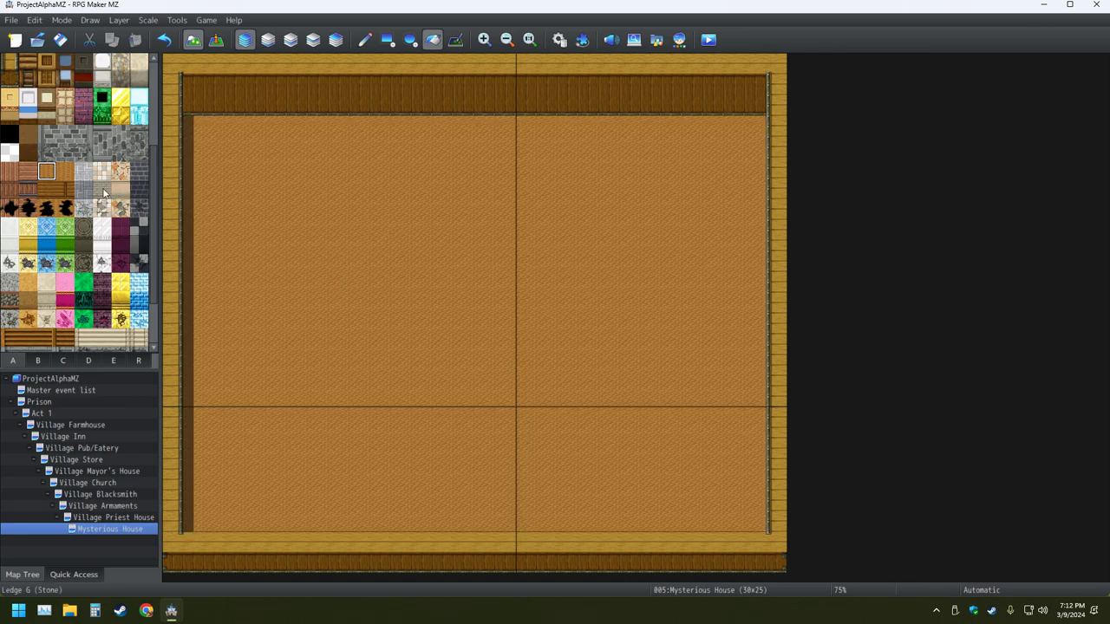
left_click(65, 173)
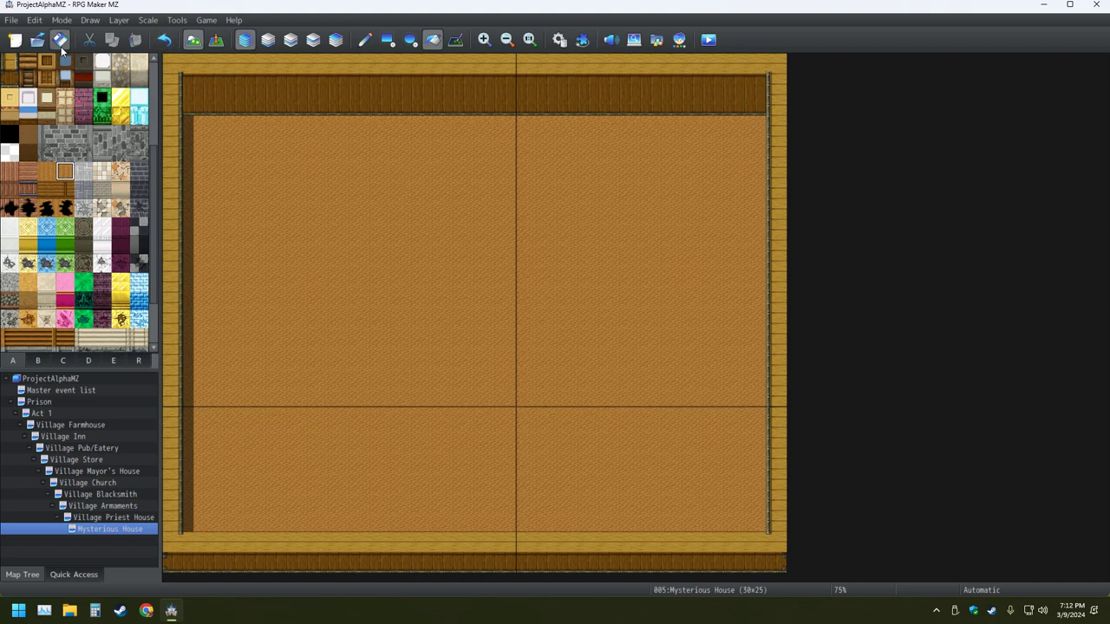
left_click(96, 508)
left_click(104, 529)
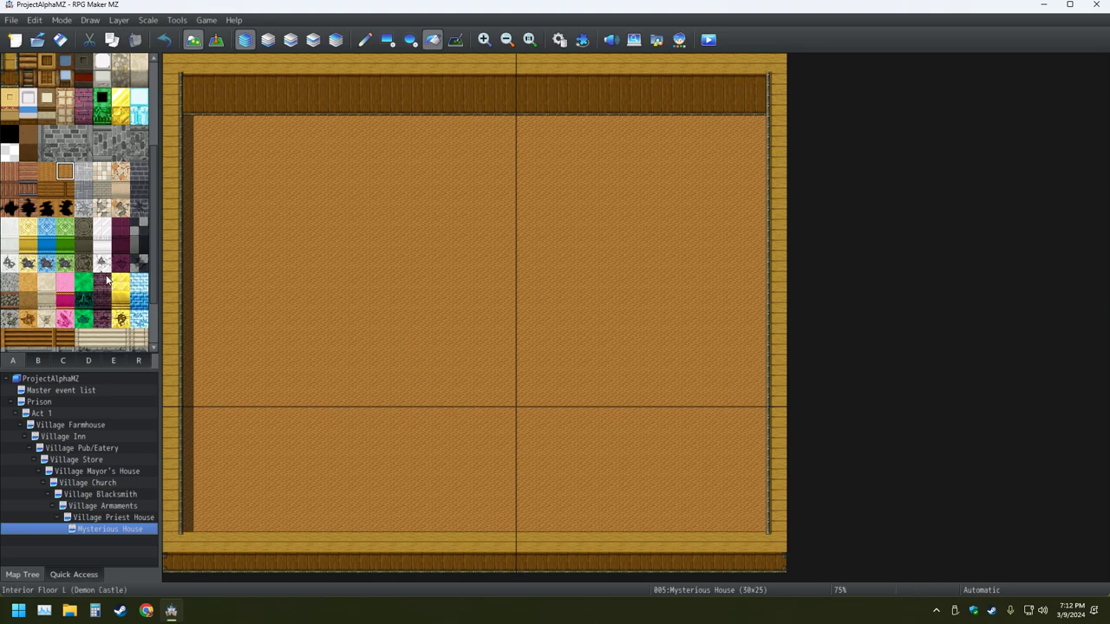
scroll(91, 284, "up", 1)
scroll(90, 285, "up", 3)
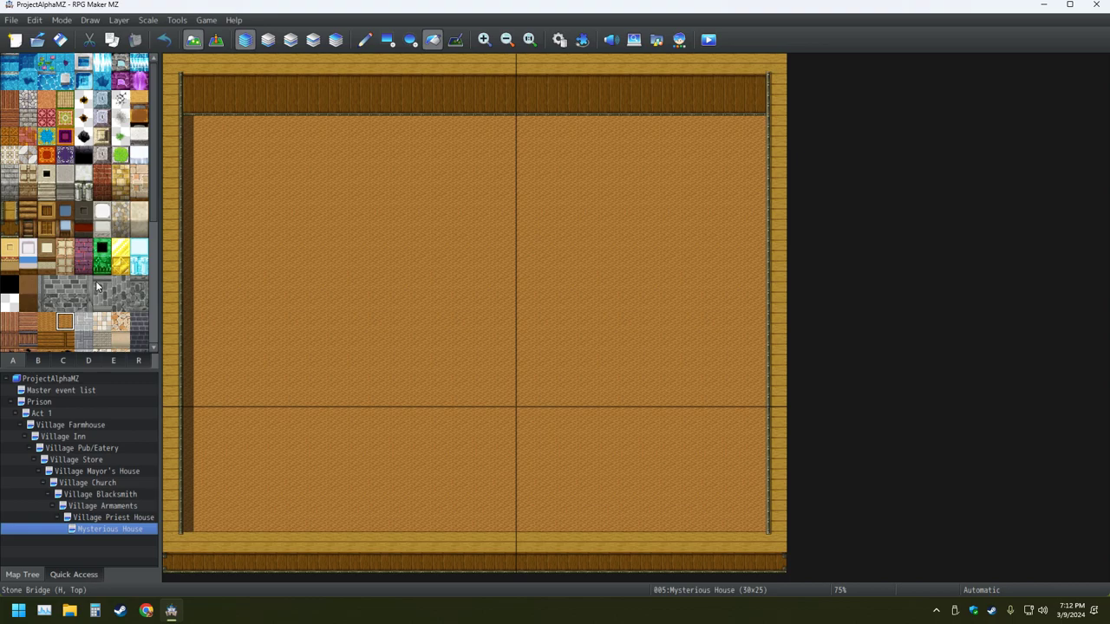
Sample the room's floor tile and cut a doorway one tile wide and two tiles high through the bottom wall near its middle
right_click(486, 314)
left_click(395, 545)
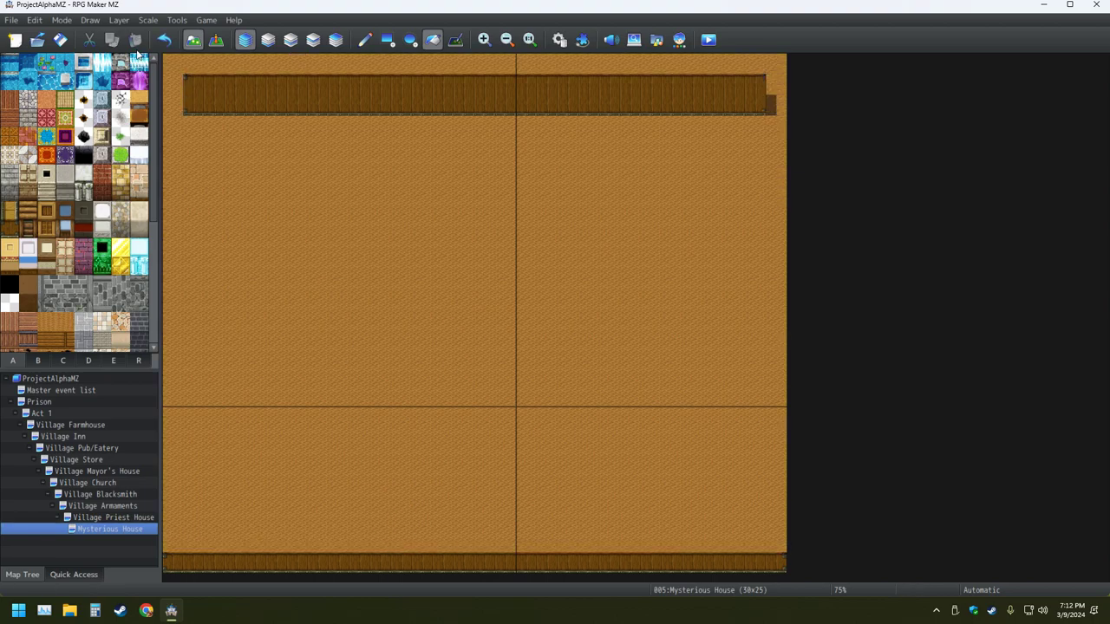
left_click(164, 39)
left_click(387, 39)
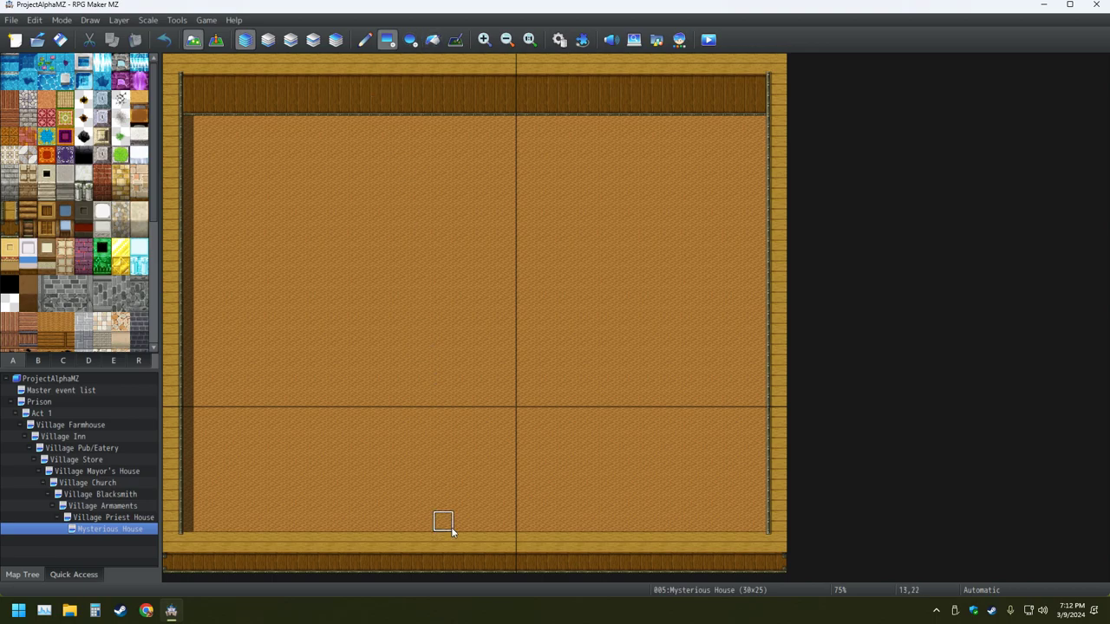
left_click_drag(485, 538, 484, 562)
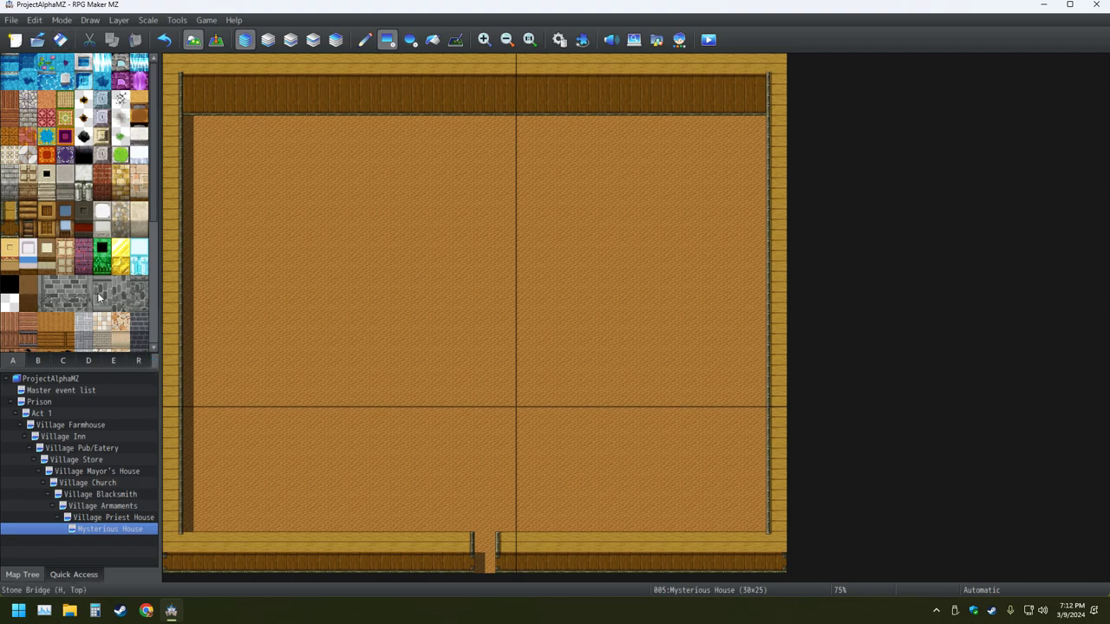
Examine the house exterior on the Act 1 map and browse the window, furniture and decoration tiles for the Mysterious House interior
scroll(97, 292, "down", 3)
left_click(37, 360)
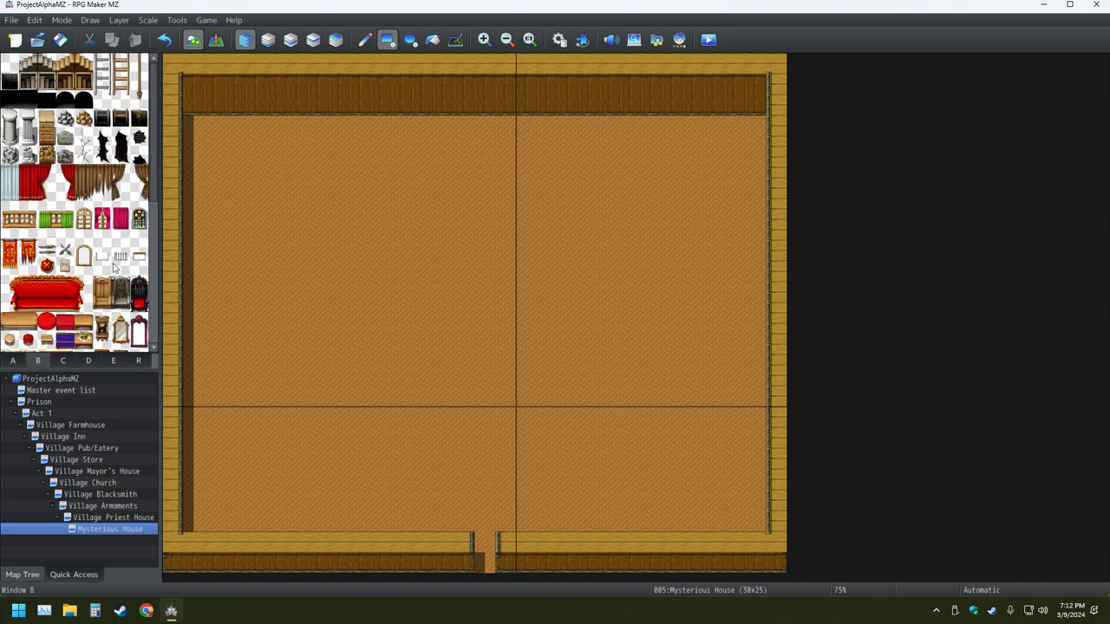
scroll(88, 286, "down", 1)
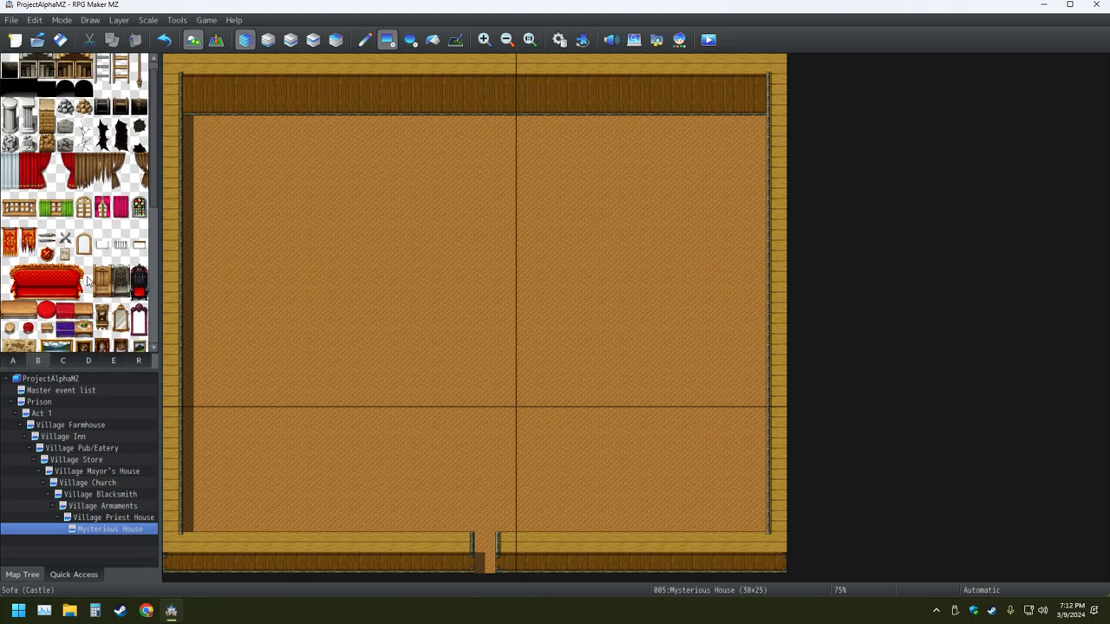
left_click(39, 413)
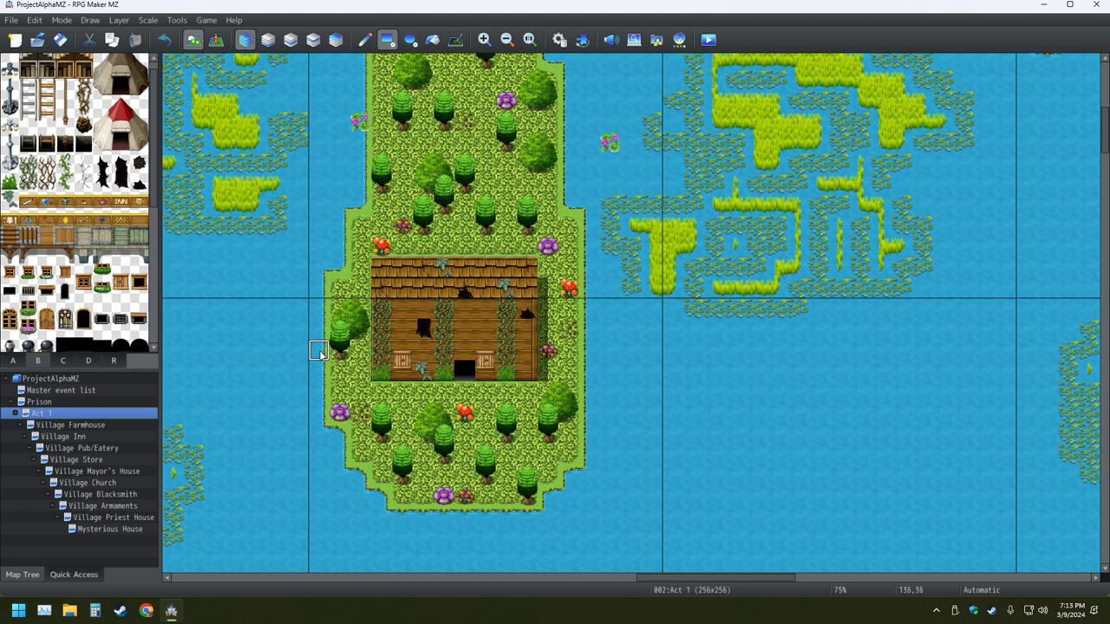
left_click(95, 528)
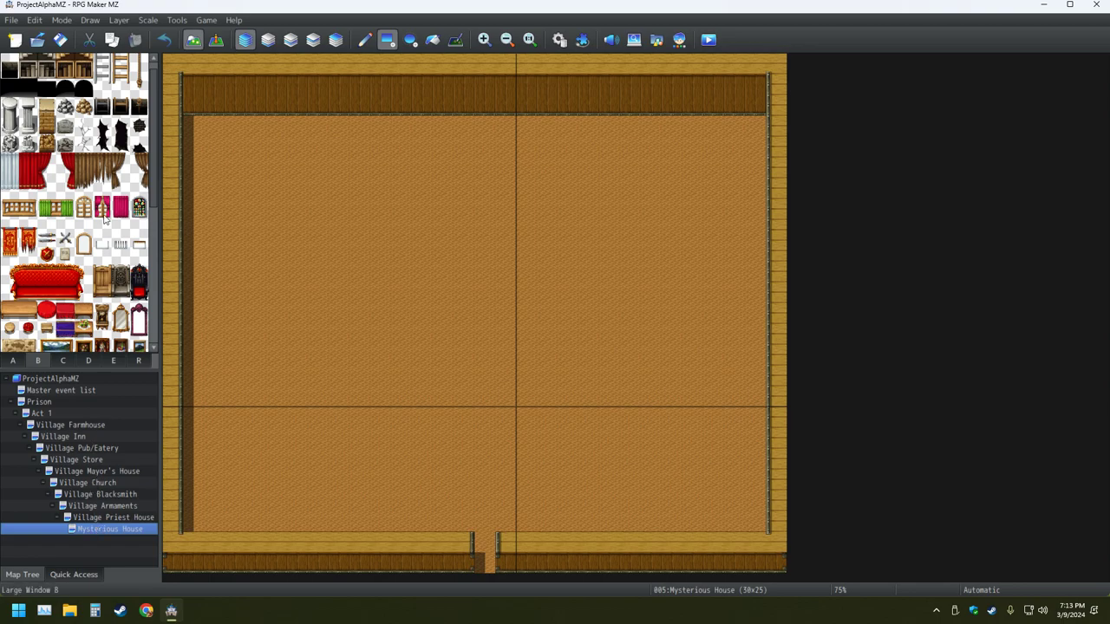
left_click_drag(122, 215, 120, 198)
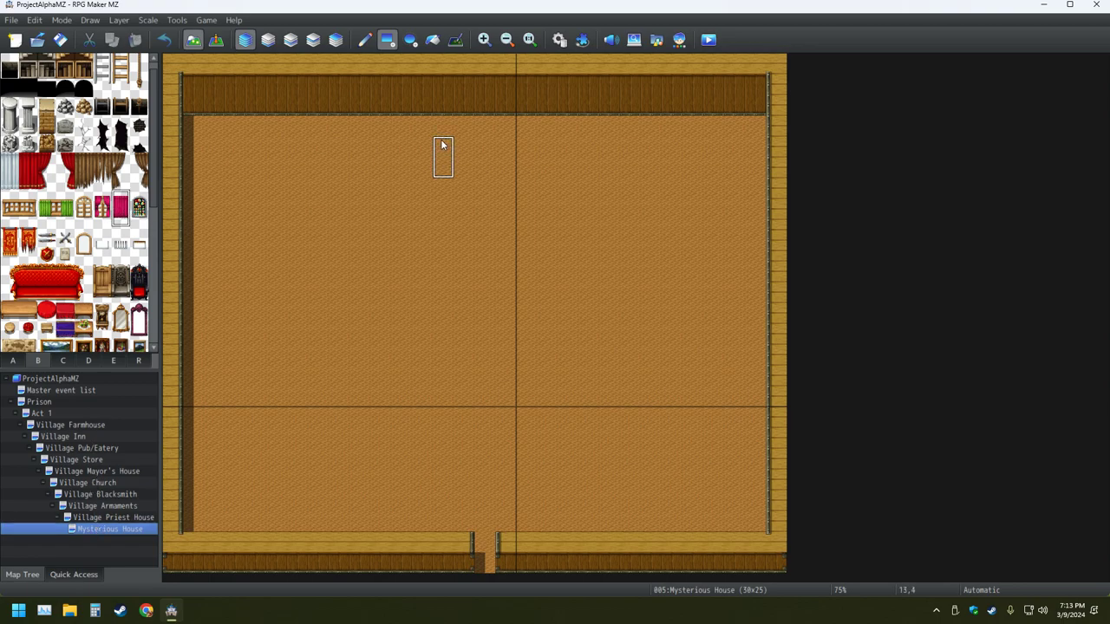
left_click(47, 255)
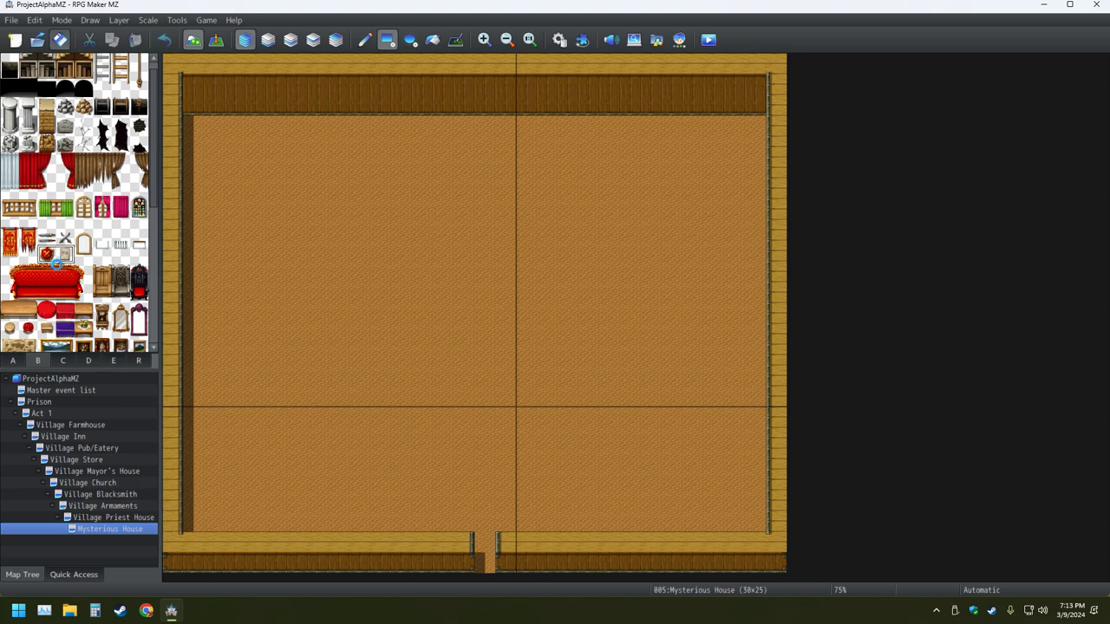
left_click(83, 254)
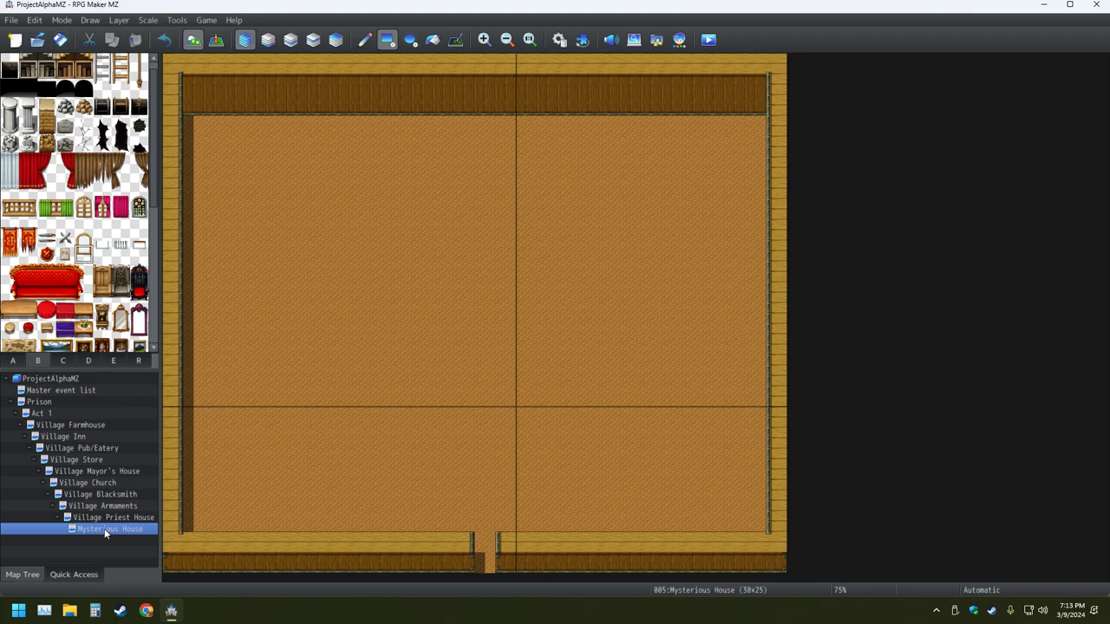
Enclose an upper-left room eight tiles wide with light wood wall-top partitions running from the upper border to row 10 and across to the left border
left_click(17, 363)
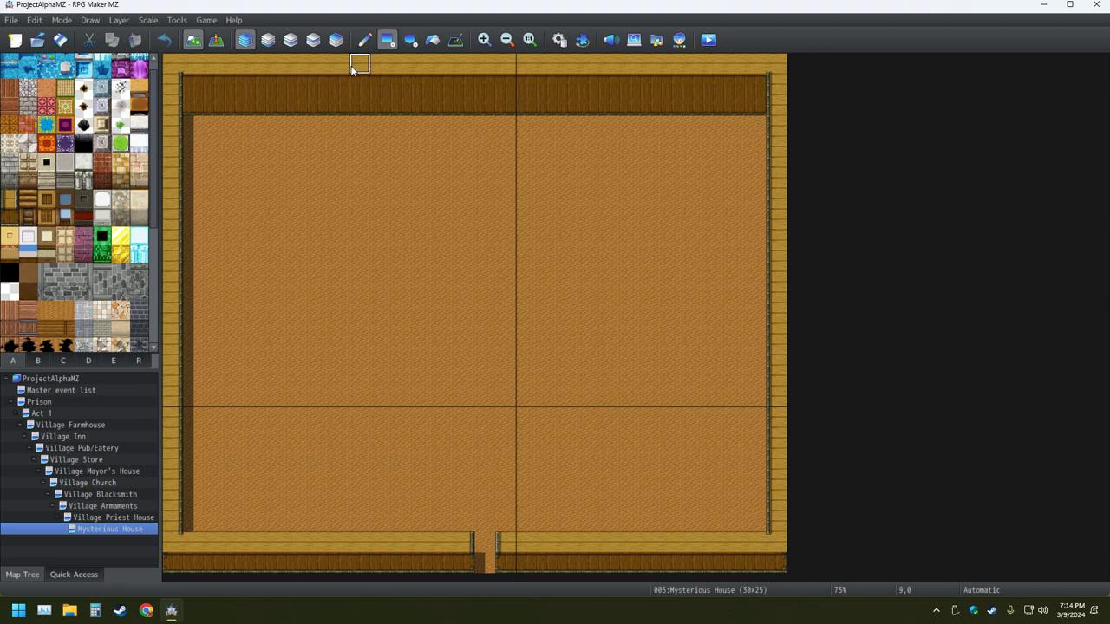
left_click_drag(351, 83, 351, 156)
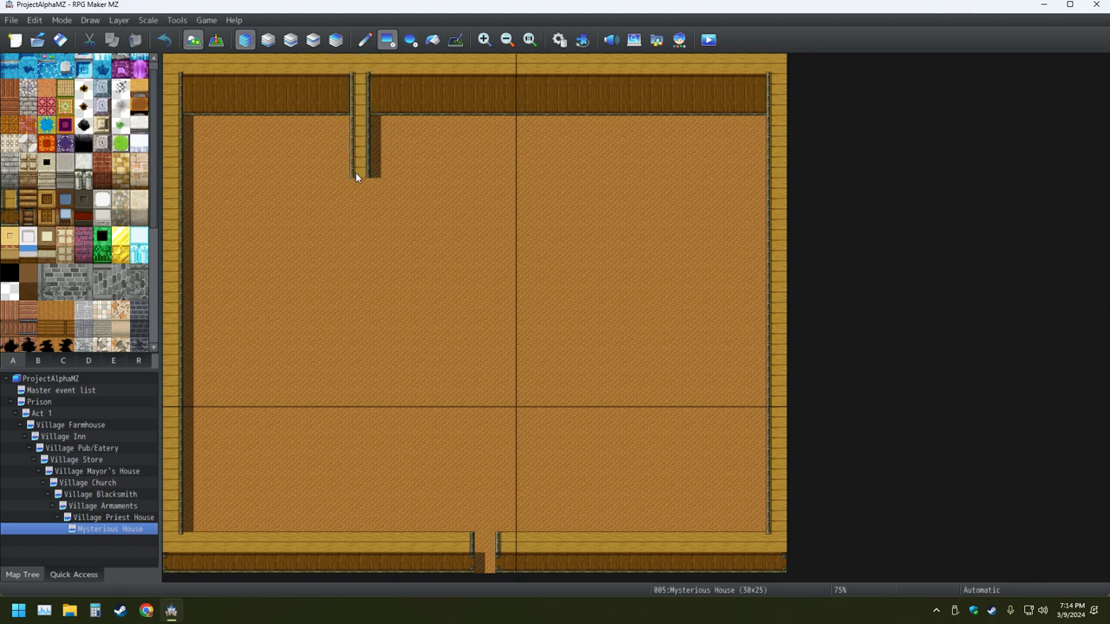
left_click_drag(359, 217, 354, 300)
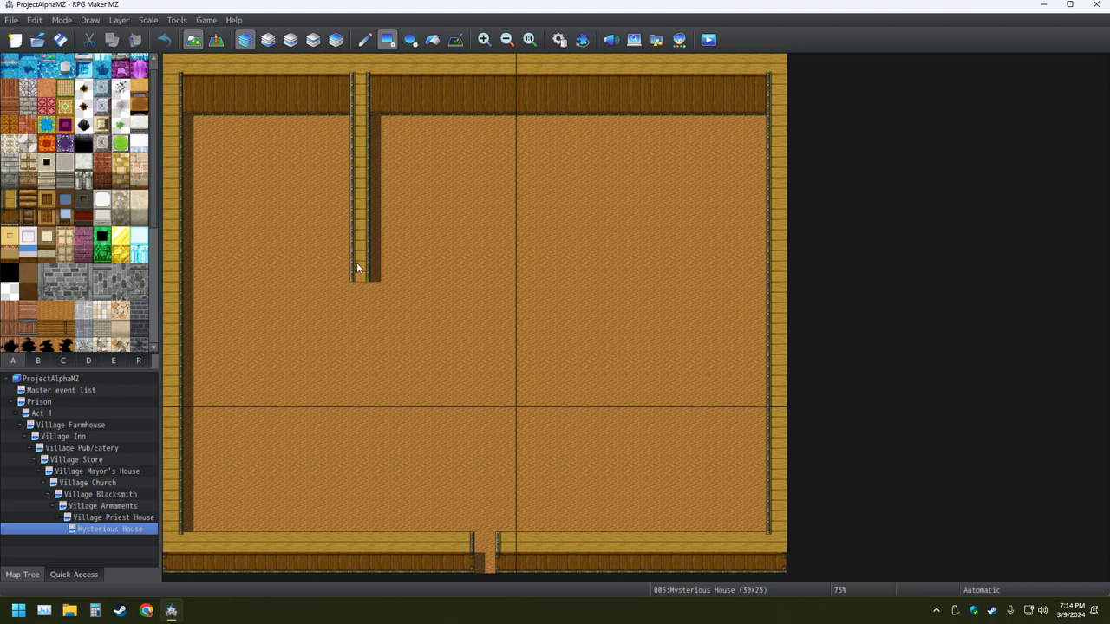
left_click(333, 270)
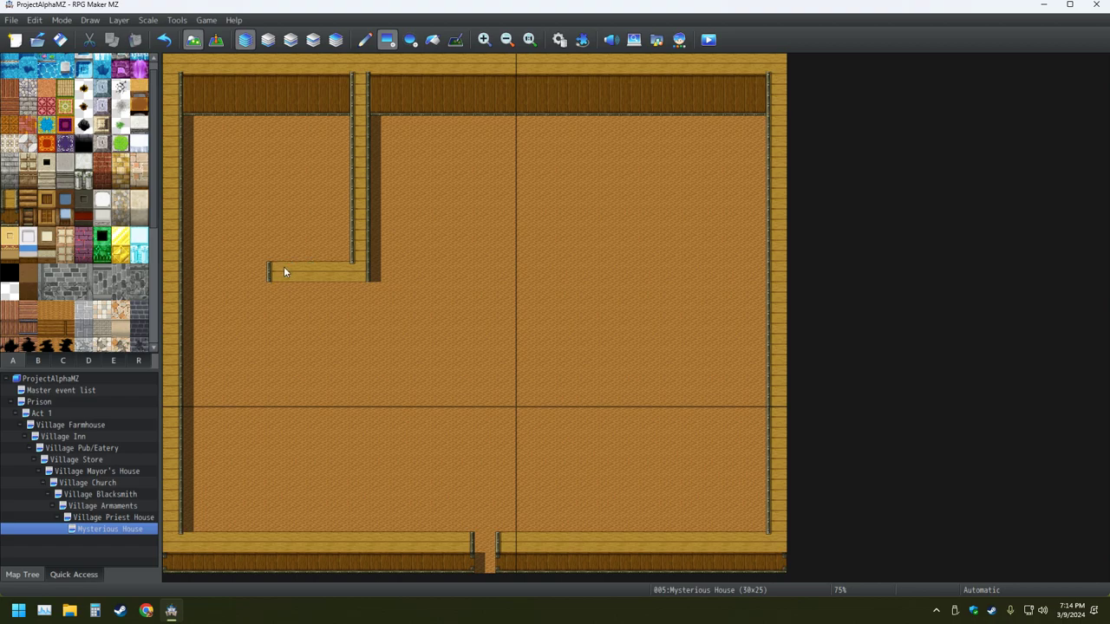
left_click_drag(283, 272, 201, 278)
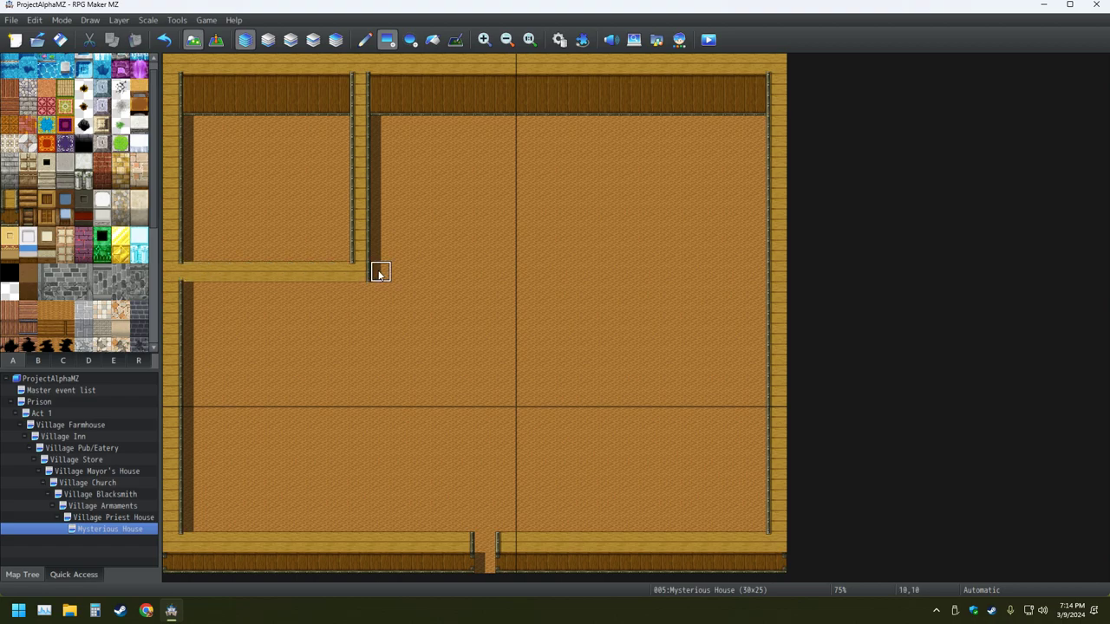
Extend the horizontal wall-top partition to the right border, and add a second vertical partition at column 17 between it and the upper border
left_click_drag(379, 272, 770, 276)
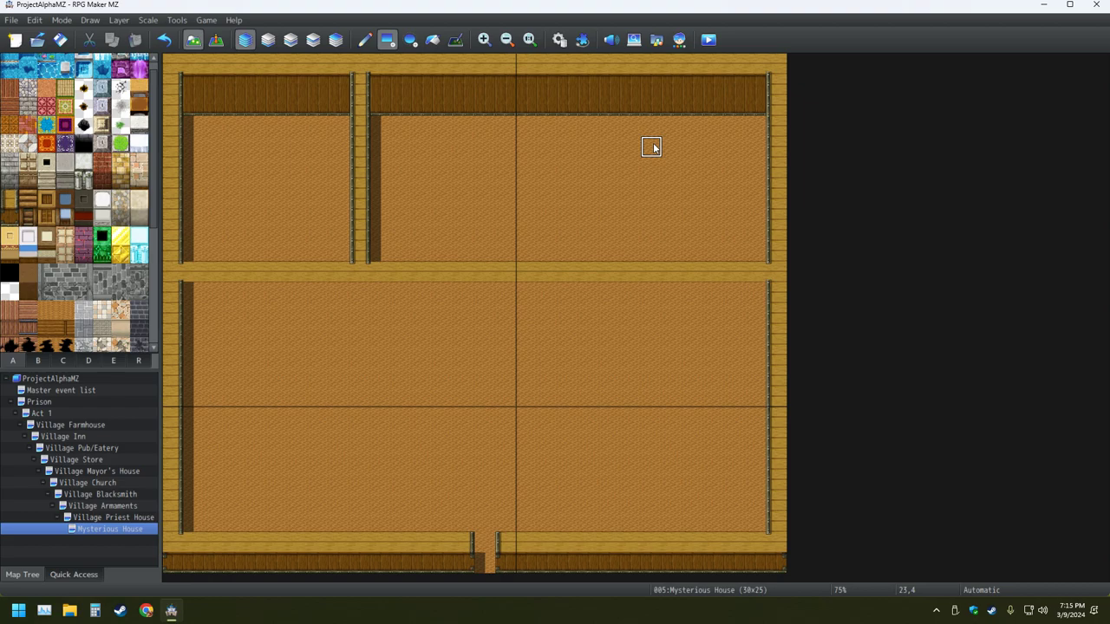
left_click(531, 84)
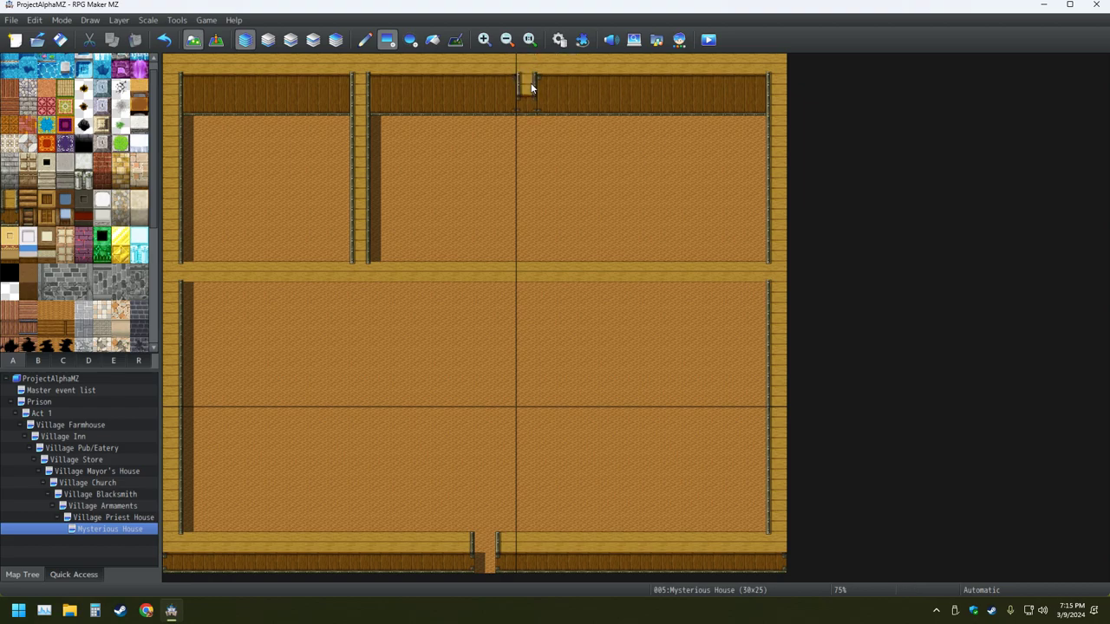
left_click_drag(530, 173, 533, 260)
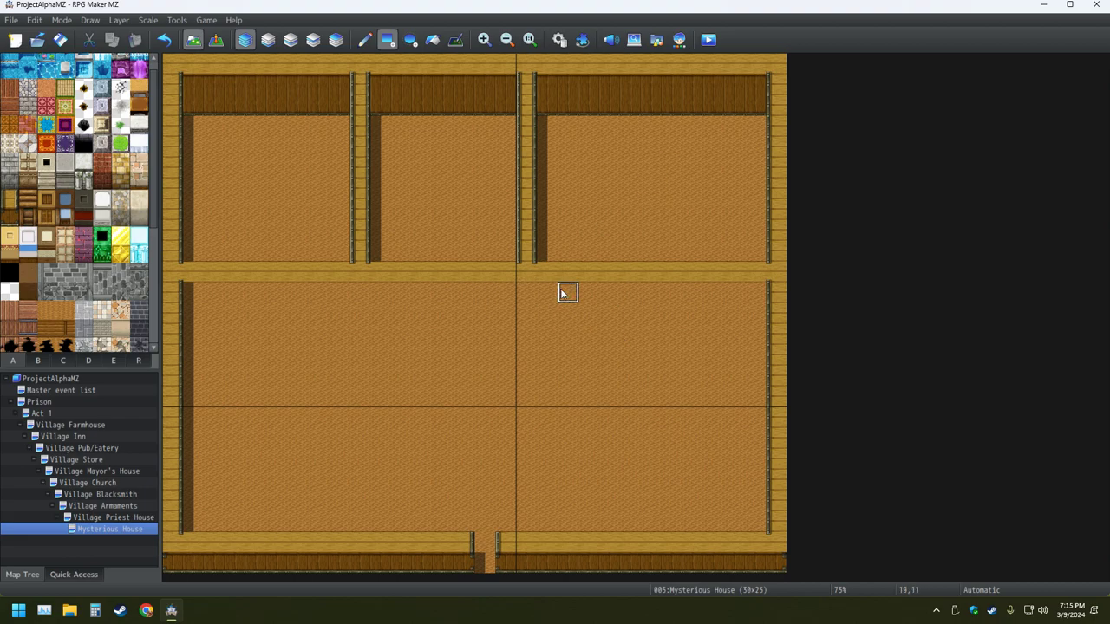
Cut a one-tile doorway in the horizontal partition at columns 7, 13 and 23, and line its lower side with one-tile-high plank wall between the doorways
left_click(446, 269)
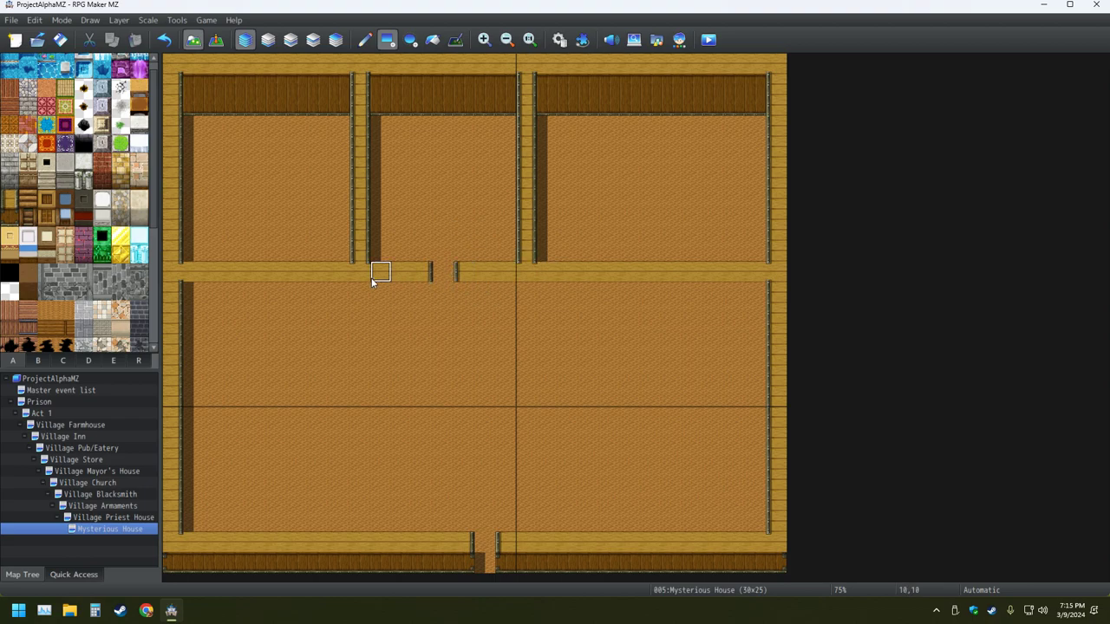
left_click_drag(319, 272, 340, 271)
left_click(339, 271)
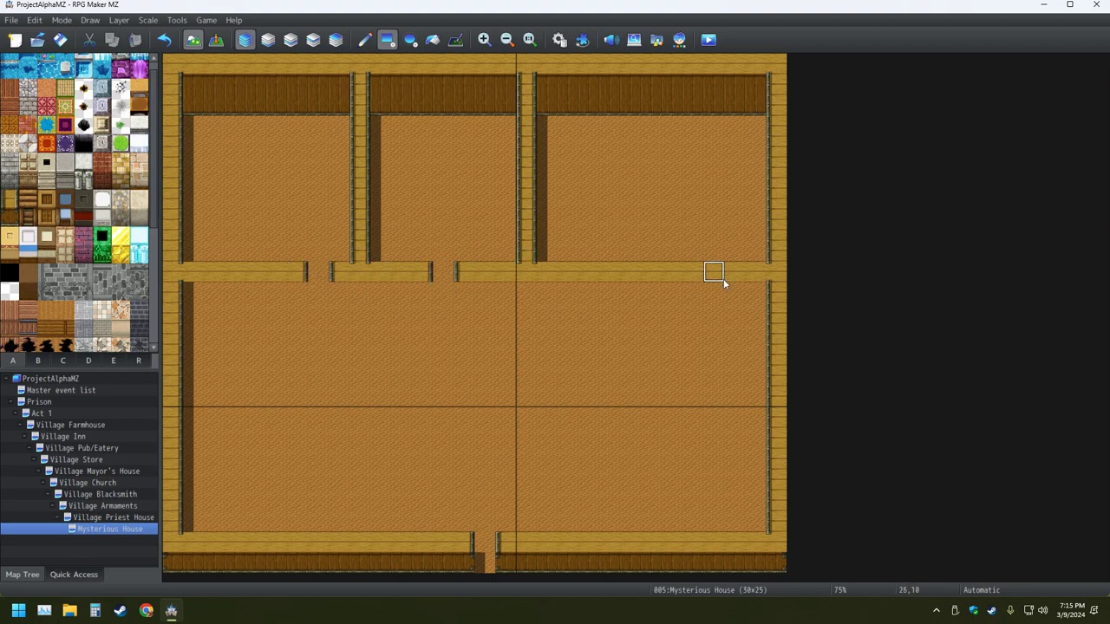
left_click(651, 272)
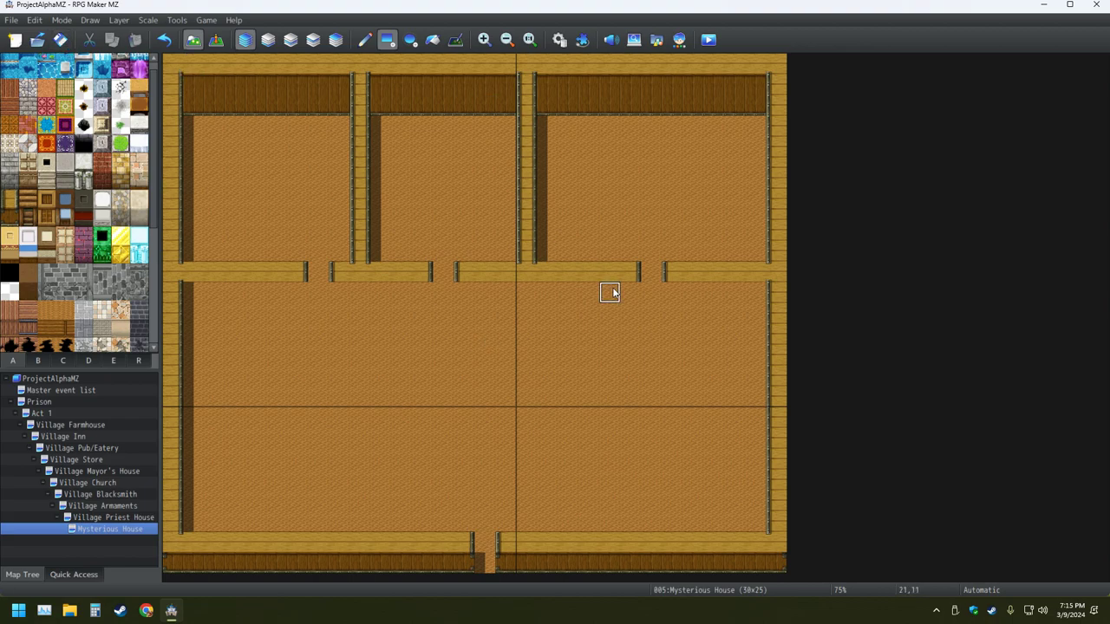
left_click_drag(640, 292, 218, 298)
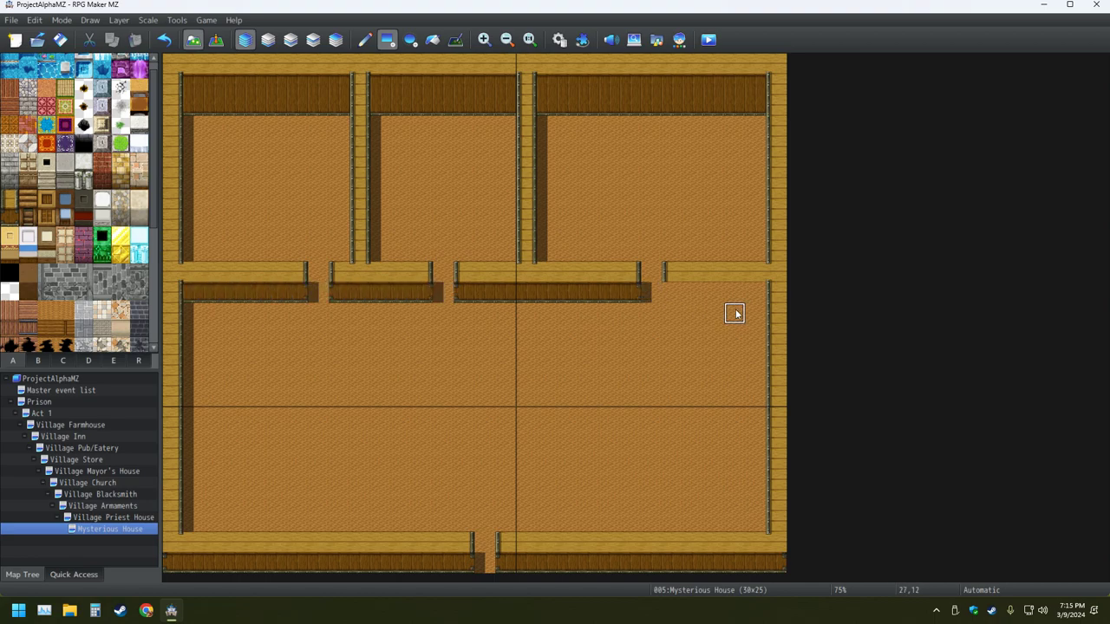
mouse_move(682, 292)
left_mouse_down()
mouse_move(671, 292)
mouse_move(765, 291)
left_mouse_up()
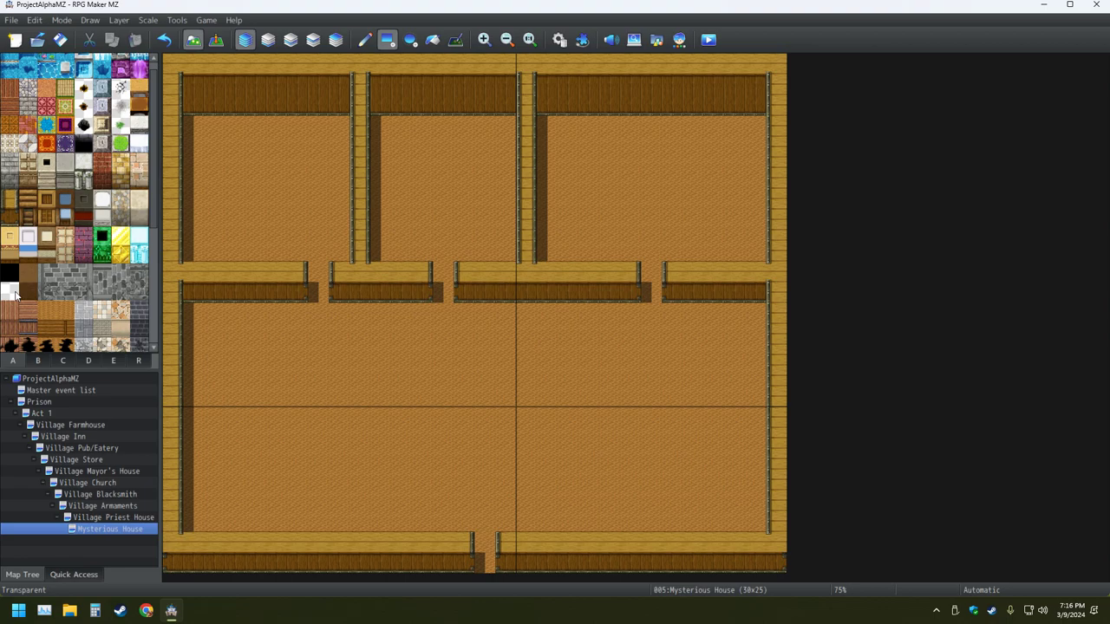
Draw a three-tile-high vertical wall-top at column 5 in the upper-left room, rising from the horizontal partition
left_click(281, 260)
left_click(277, 218)
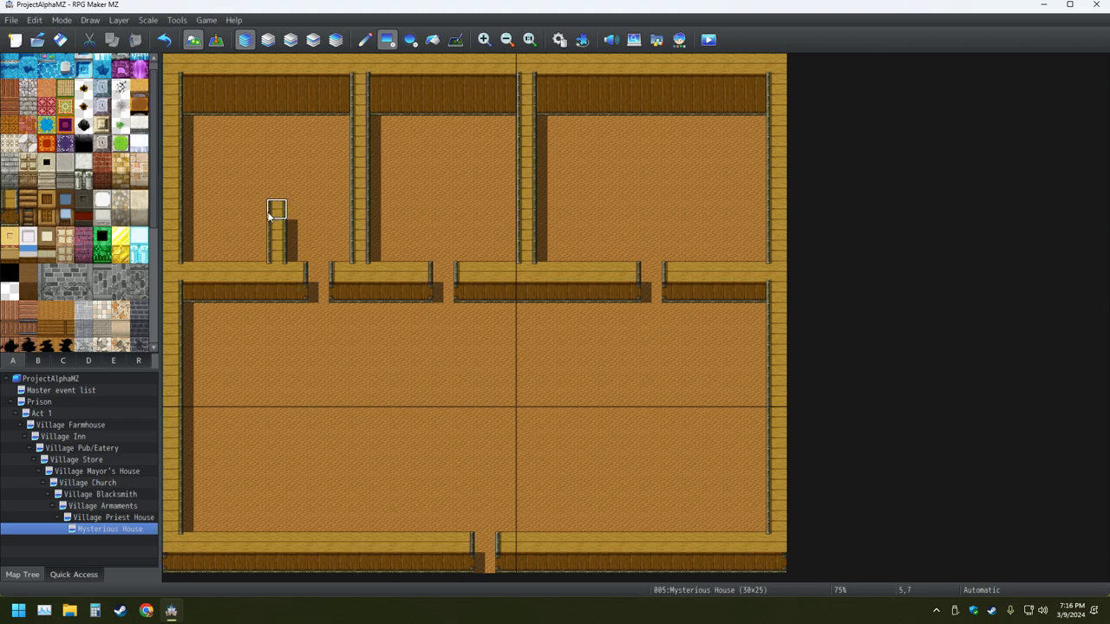
Try a wall-top with a doorway and plank wall at row 7 to close off the upper-left room's corner, and undo it
left_click(257, 210)
left_click(200, 208)
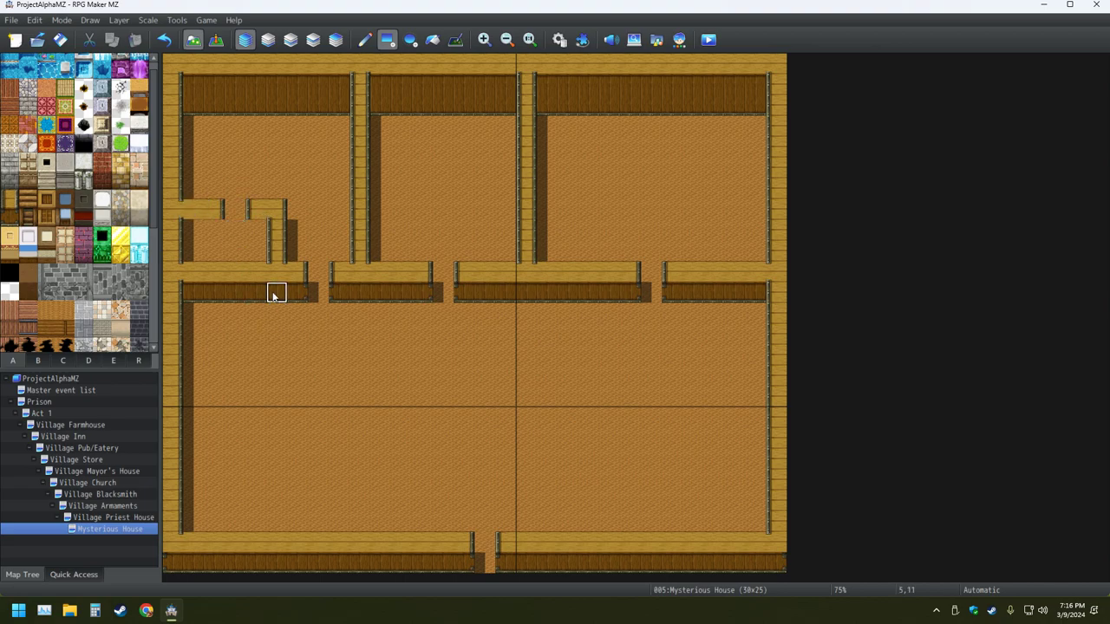
left_click(243, 231)
left_click(218, 232)
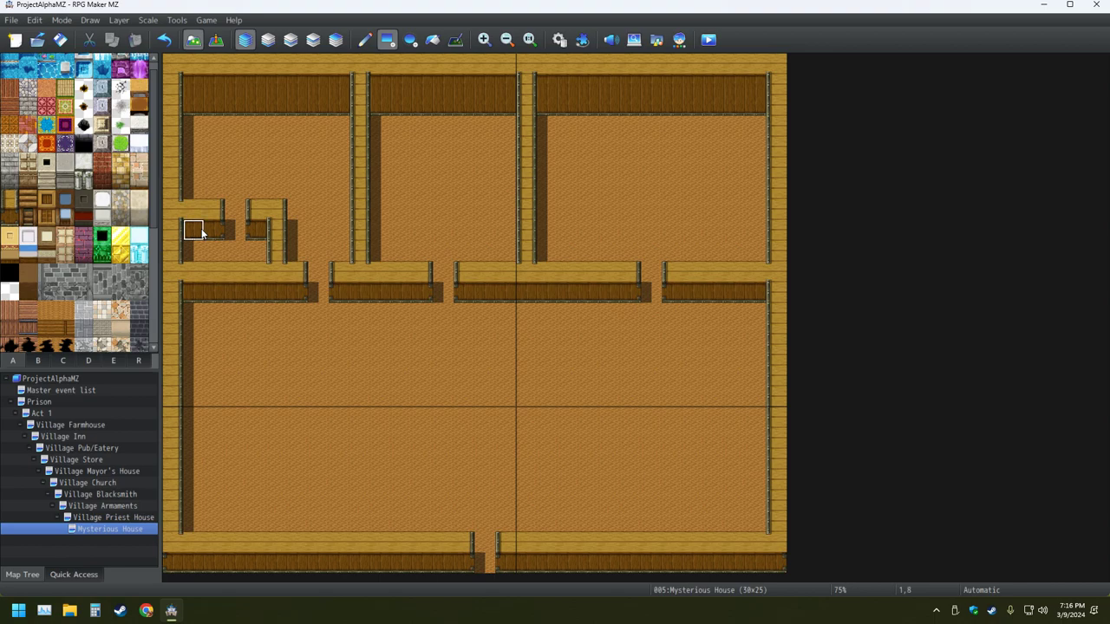
left_click(631, 275)
key("ctrl+z")
key("ctrl+z")
key("ctrl+z")
key("ctrl+z")
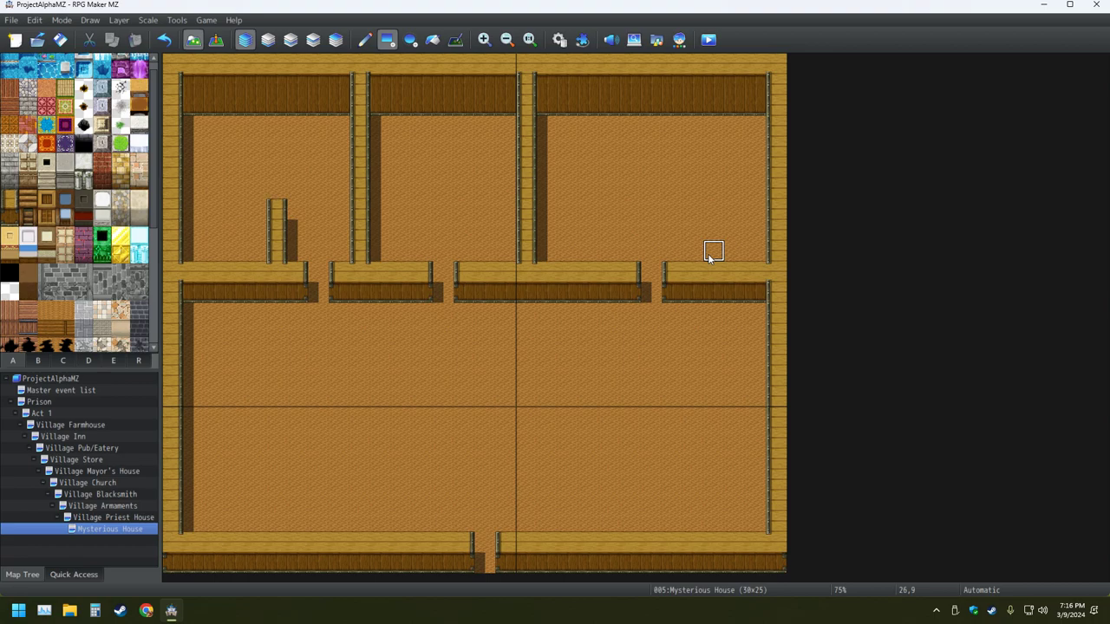
Close off the upper-left room's lower corner with a wall-top at row 6, leaving a doorway at column 3 and adding plank wall beneath it
left_click(276, 188)
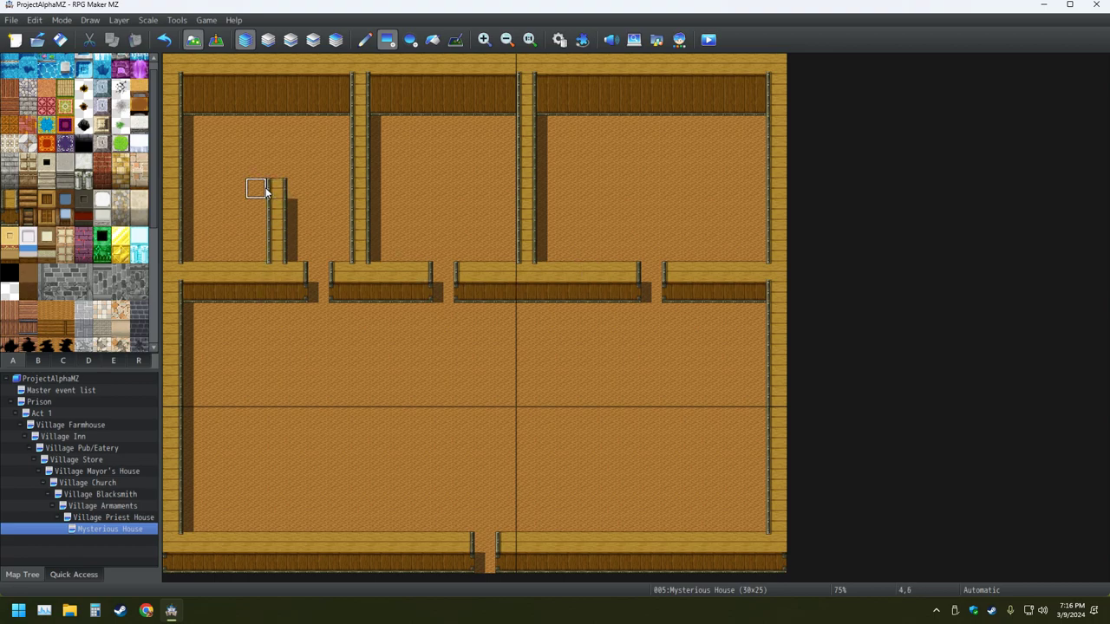
left_click_drag(276, 188, 217, 185)
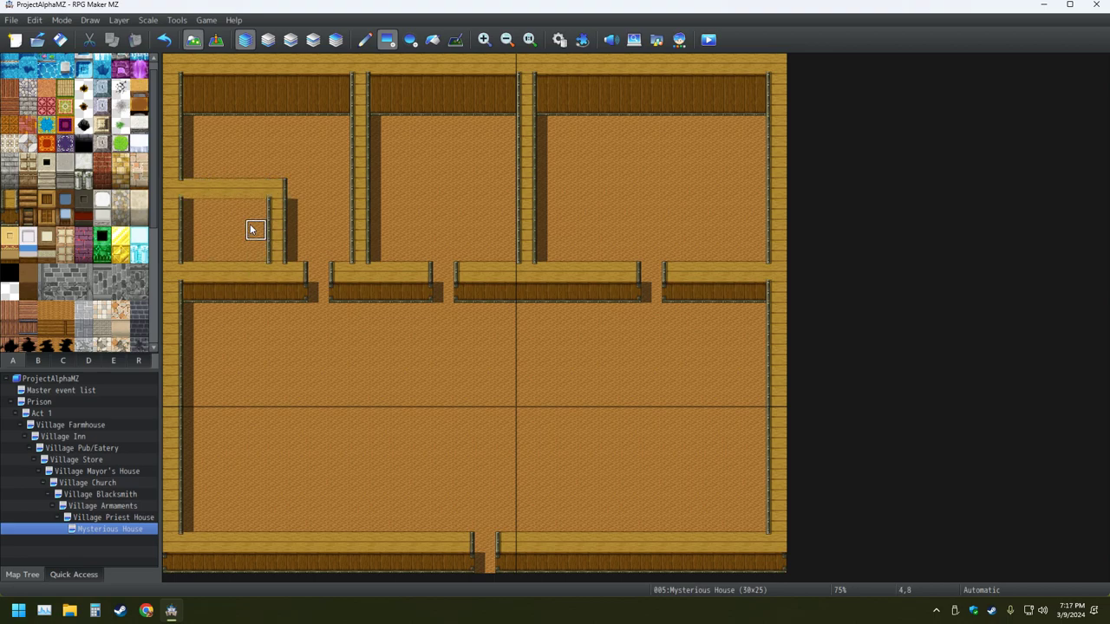
mouse_move(257, 212)
left_mouse_down()
mouse_move(202, 202)
mouse_move(231, 187)
mouse_move(231, 205)
left_mouse_up()
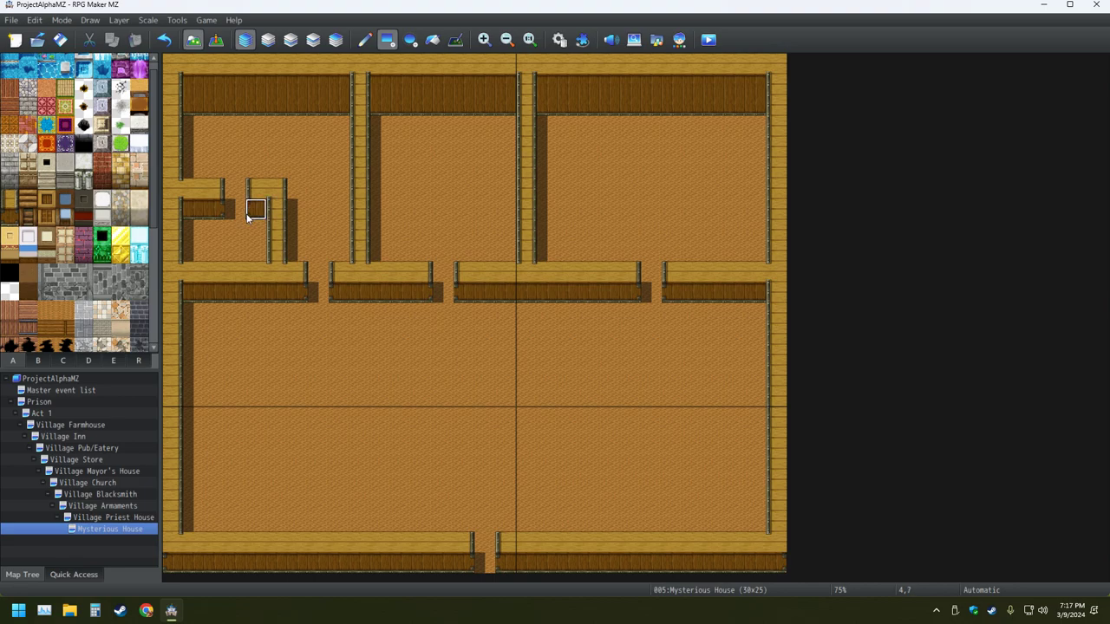
left_click(240, 205)
left_click(240, 203)
Build a matching small room in the upper-right room's lower corner with wall-tops at column 24 and row 6, a doorway at column 26 and plank wall
left_click(676, 257)
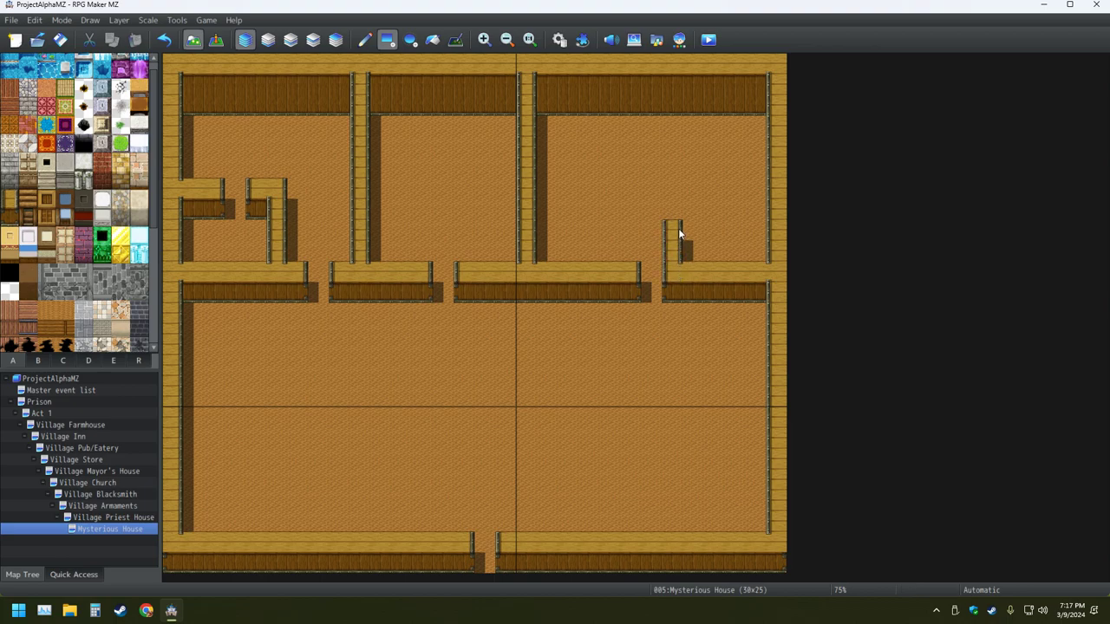
mouse_move(678, 228)
left_mouse_down()
mouse_move(696, 196)
mouse_move(750, 202)
left_mouse_up()
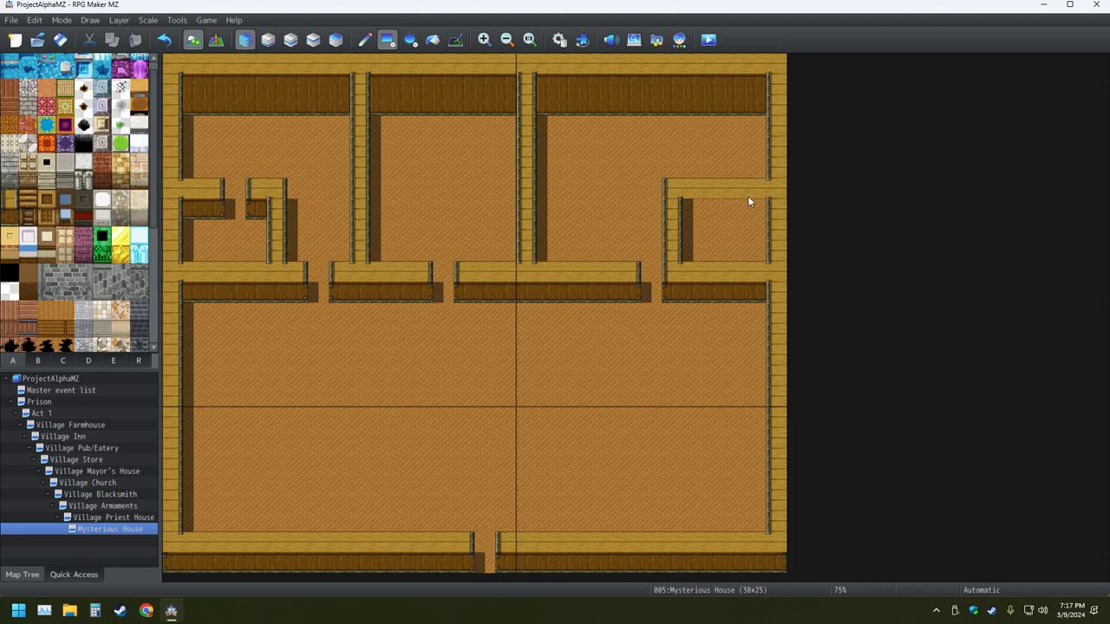
left_click(756, 209)
left_click(713, 188)
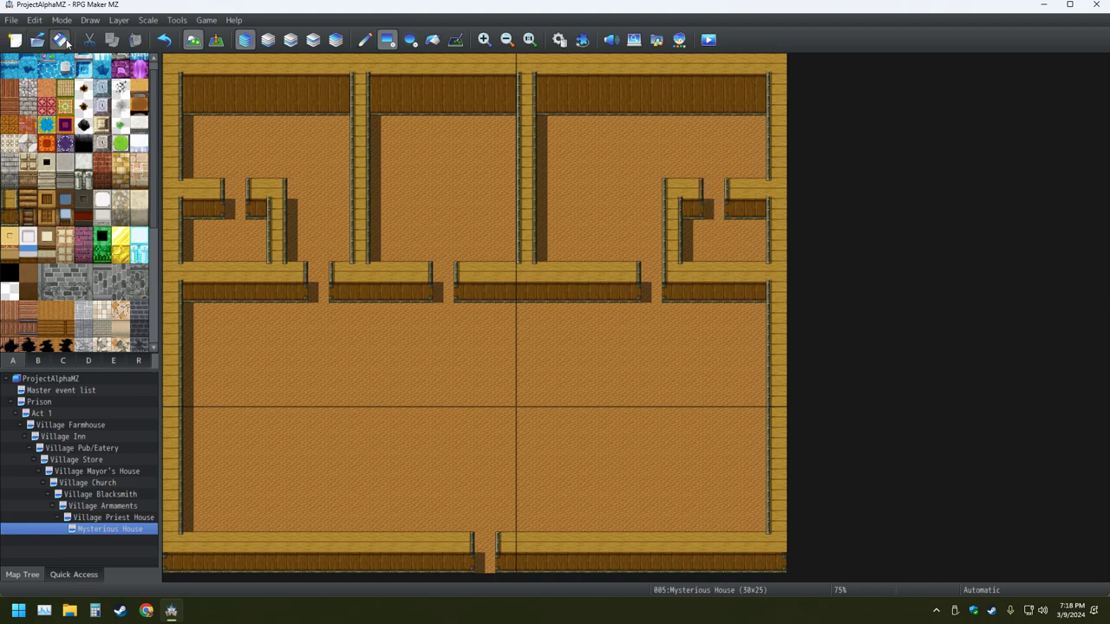
Look through the A, B, C and E tileset pages for tiles suited to furnishing the Mysterious House
left_click(131, 518)
left_click(130, 528)
left_click(38, 360)
scroll(84, 290, "up", 1)
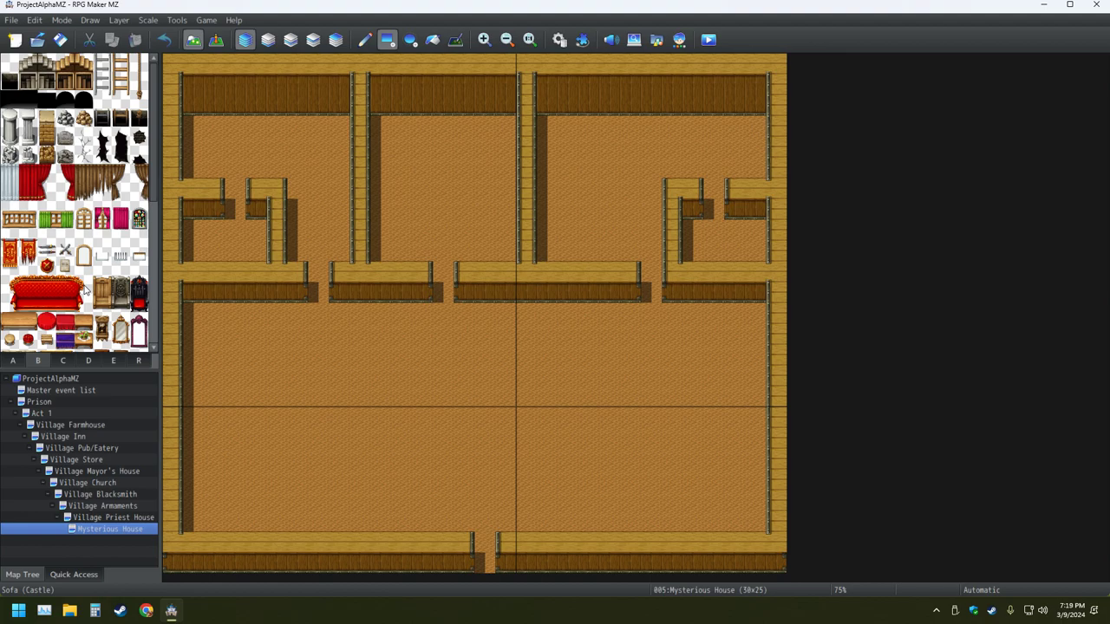
left_click(62, 360)
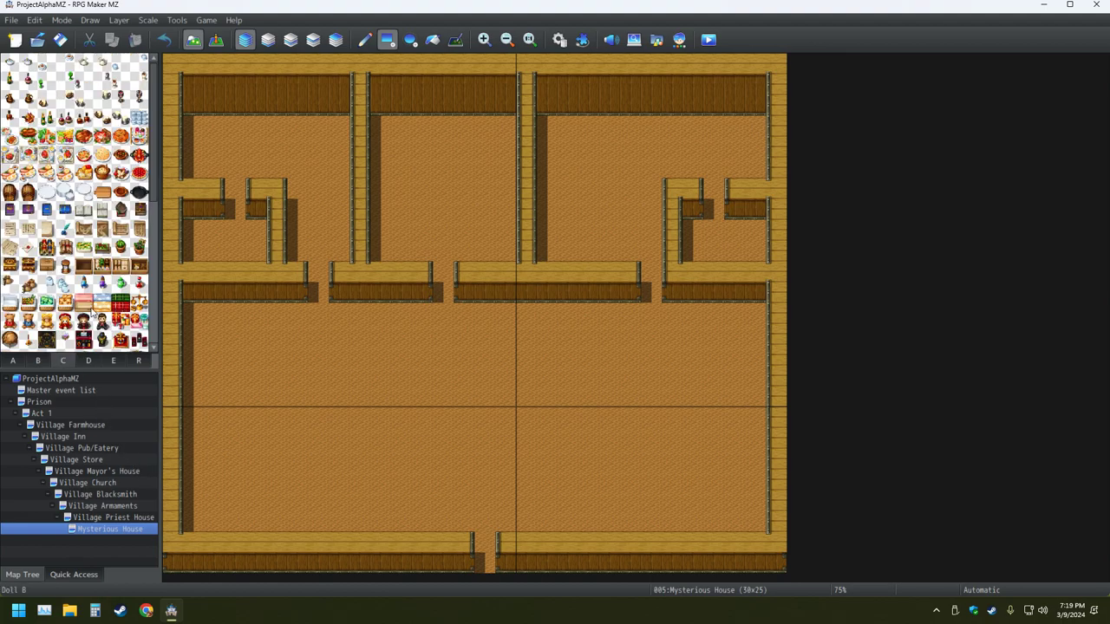
scroll(93, 317, "down", 3)
left_click(113, 361)
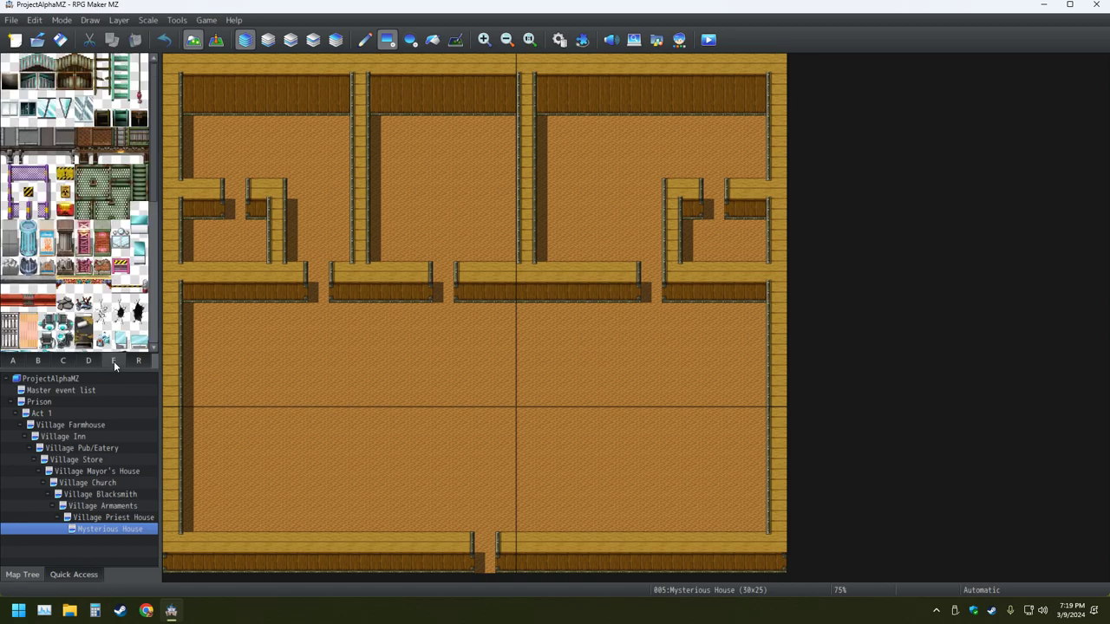
left_click(37, 360)
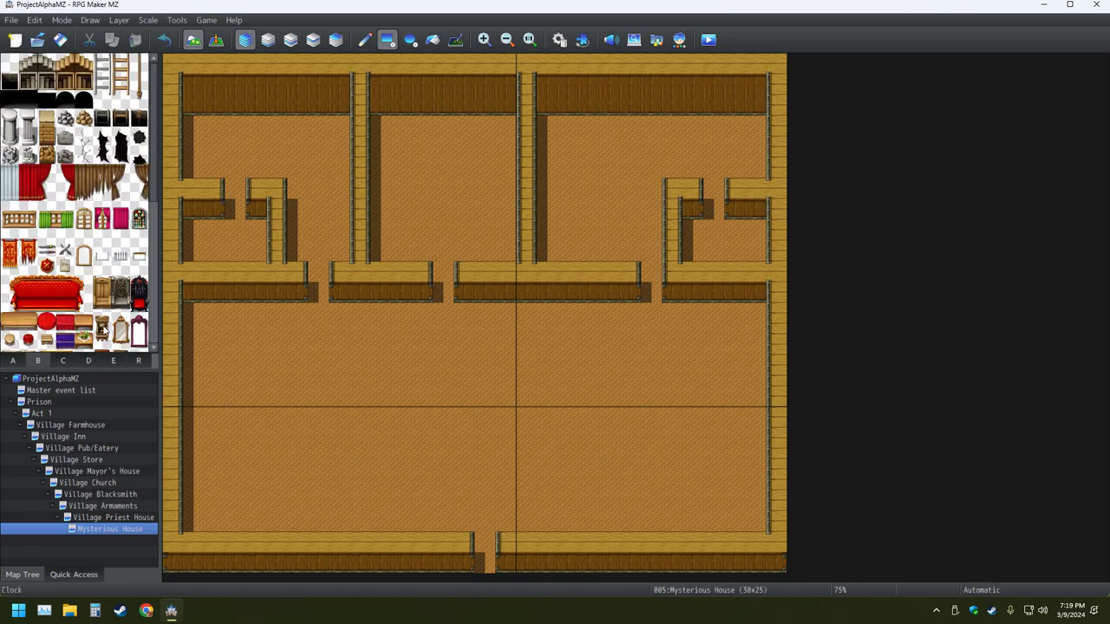
scroll(102, 328, "down", 5)
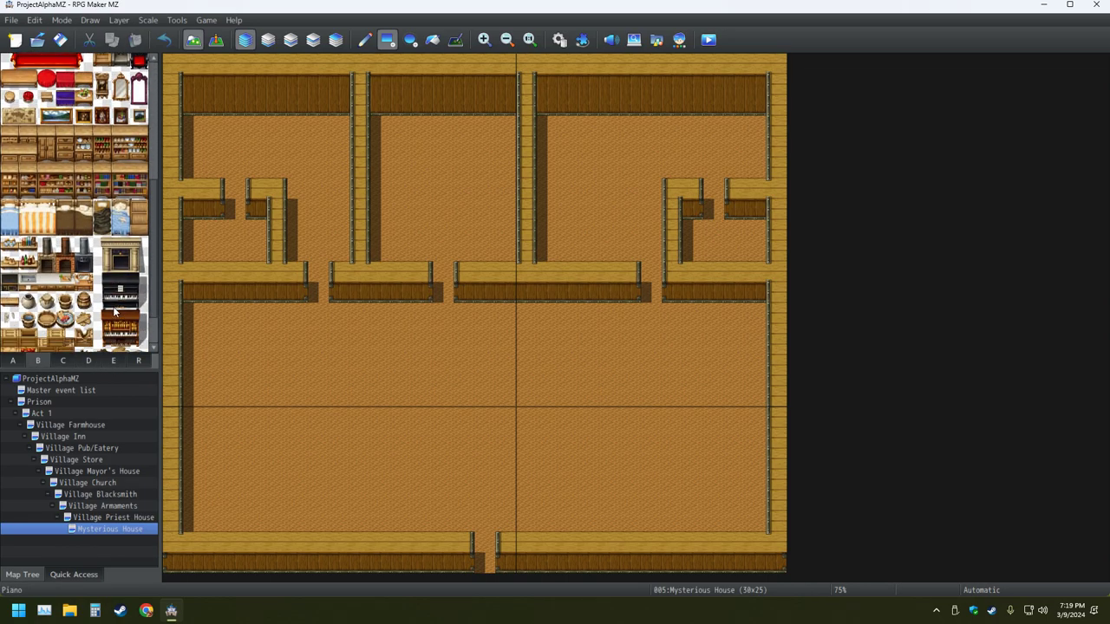
scroll(113, 312, "up", 5)
left_click(12, 360)
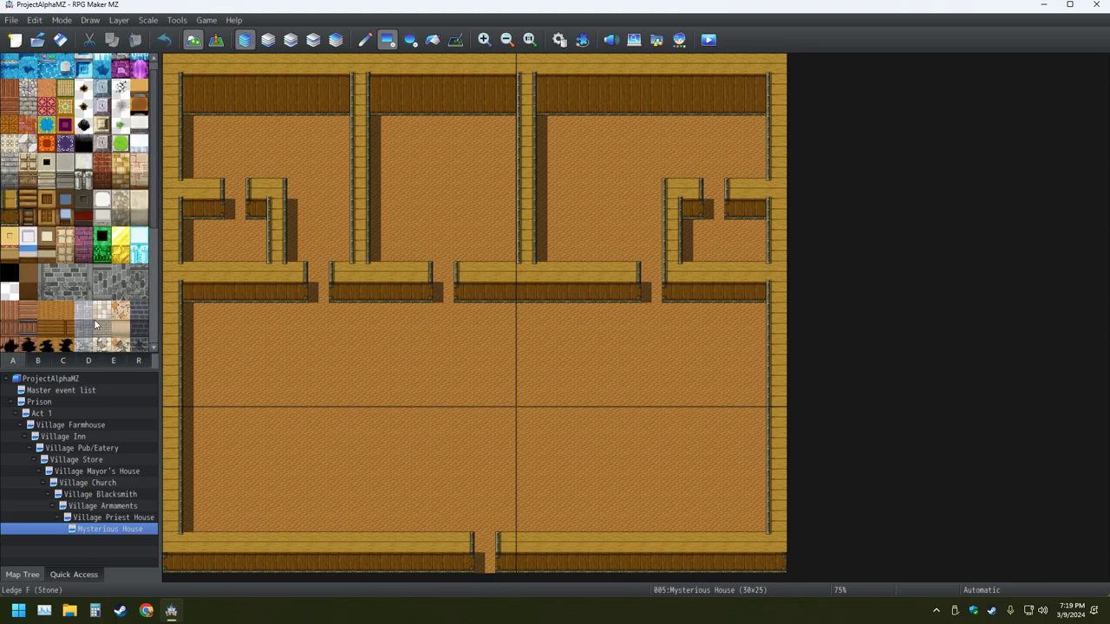
scroll(96, 325, "down", 5)
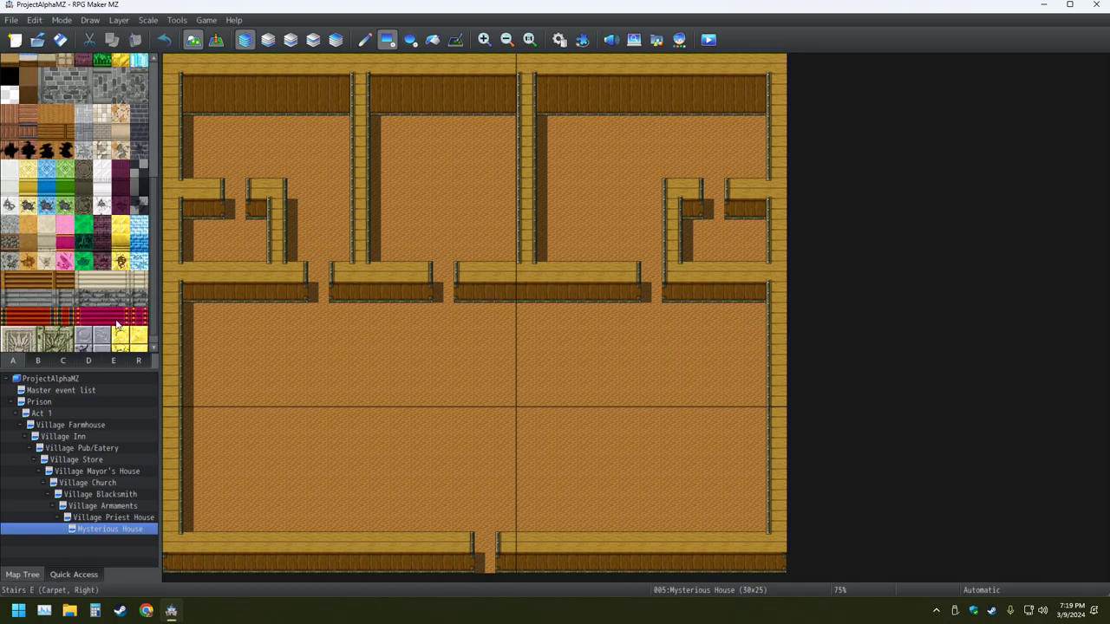
Browse the character, object and tileset graphics available for a new event at tile 7,7 in the upper-left room, then discard the event
left_click(216, 39)
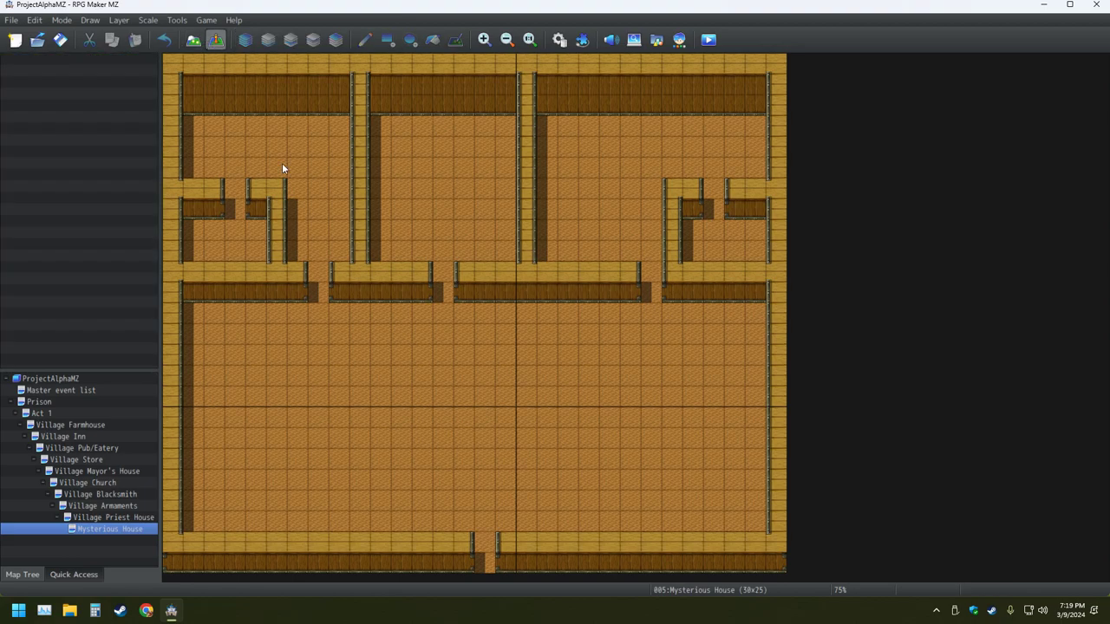
double_click(317, 211)
double_click(292, 356)
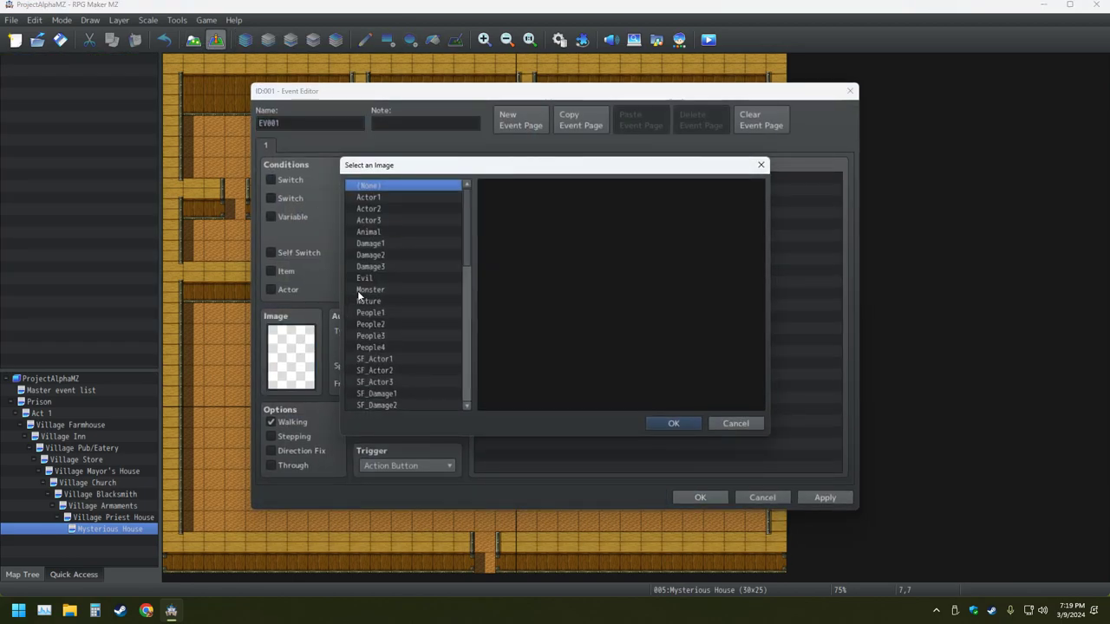
key("Down")
key("Down")
key("Down")
key("Down")
key("Down")
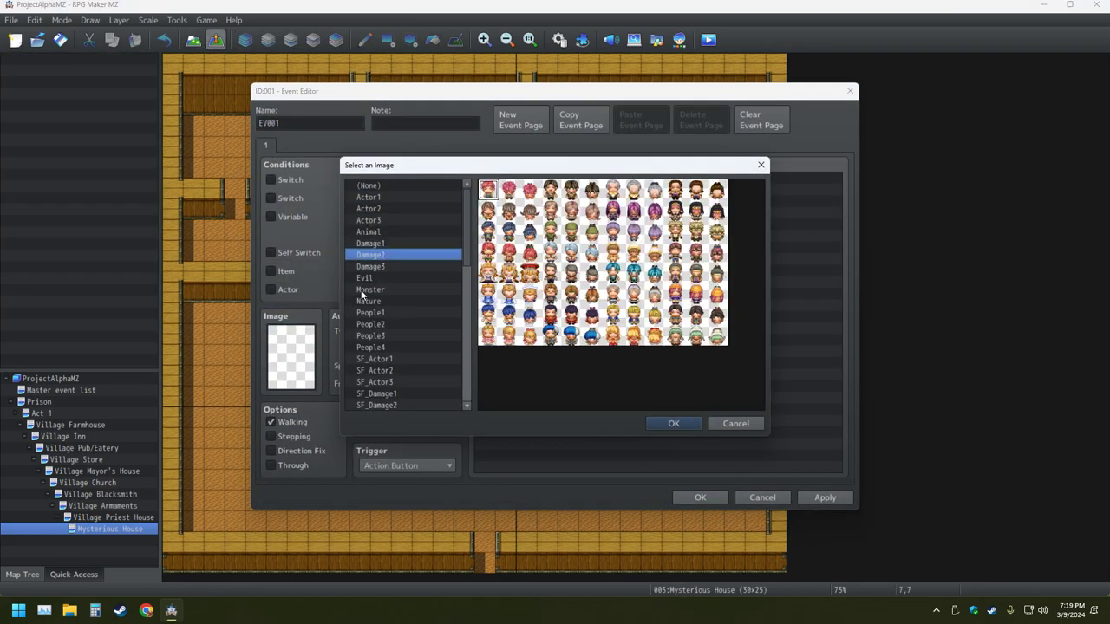
key("Down")
key("Down")
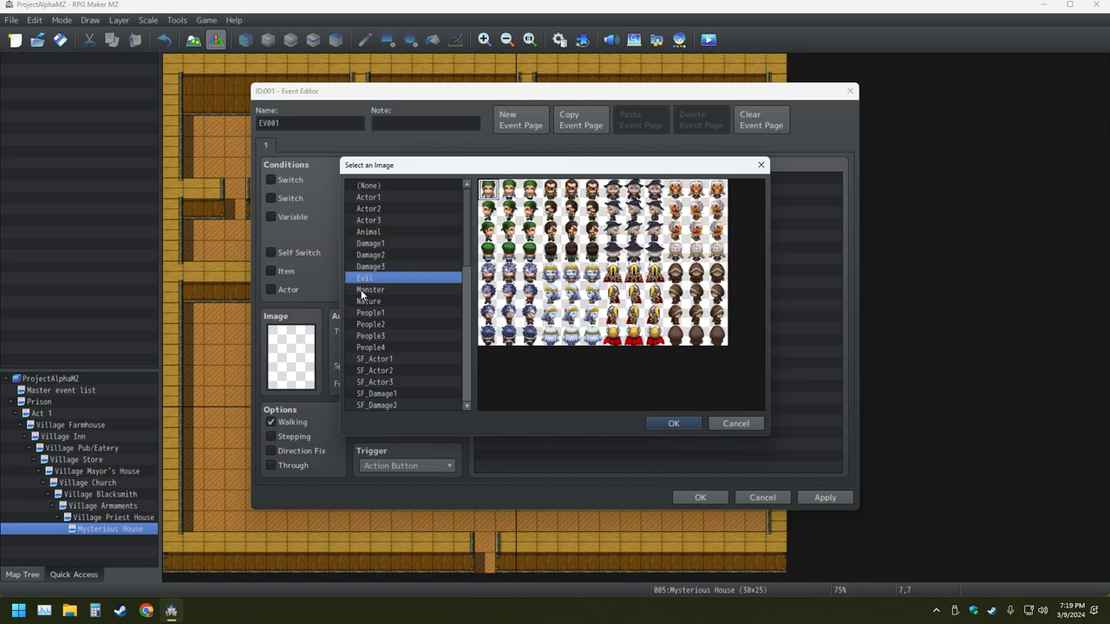
key("Down")
key("Down")
key("Down")
key("Down")
key("Down")
key("Down")
key("Down")
key("Down")
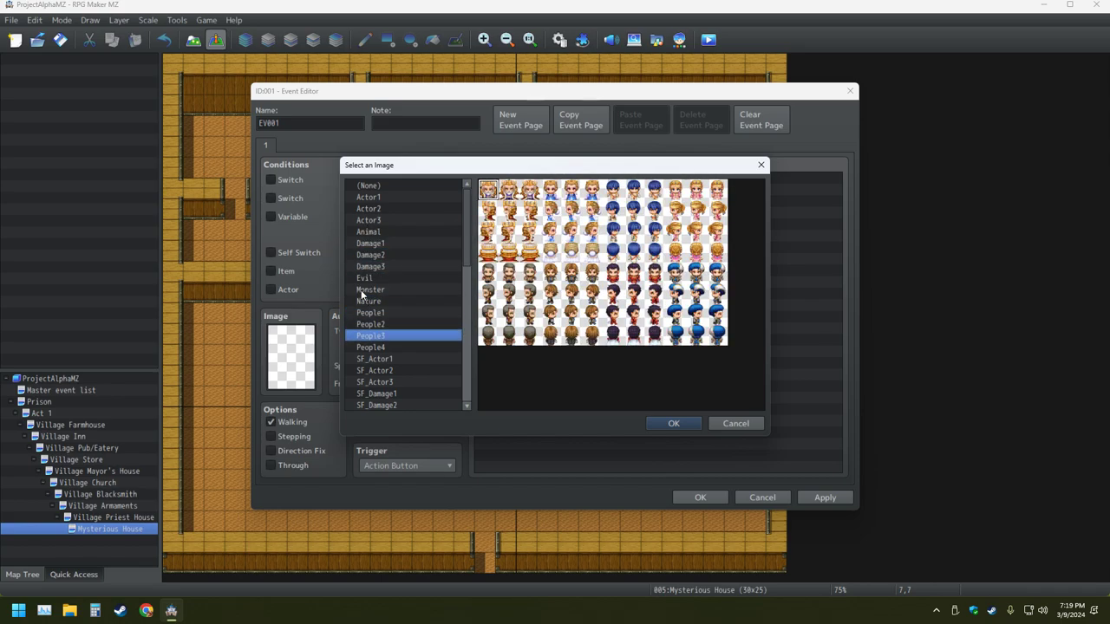
key("Down")
key("Down")
key("Down")
key("Down")
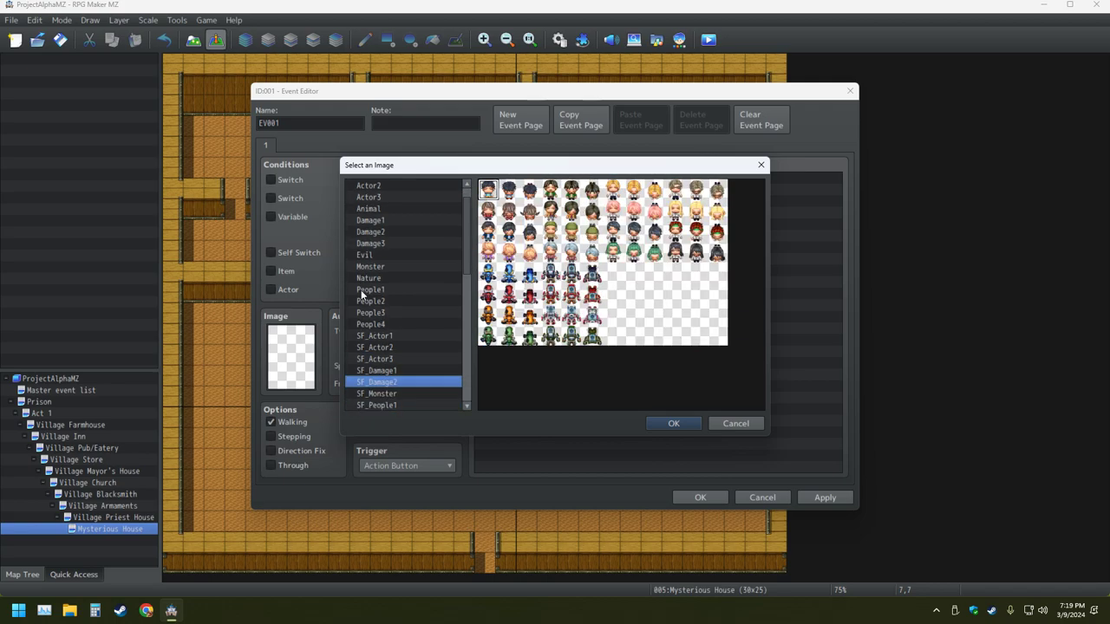
key("Down")
key("Down")
key("Down")
key("Down")
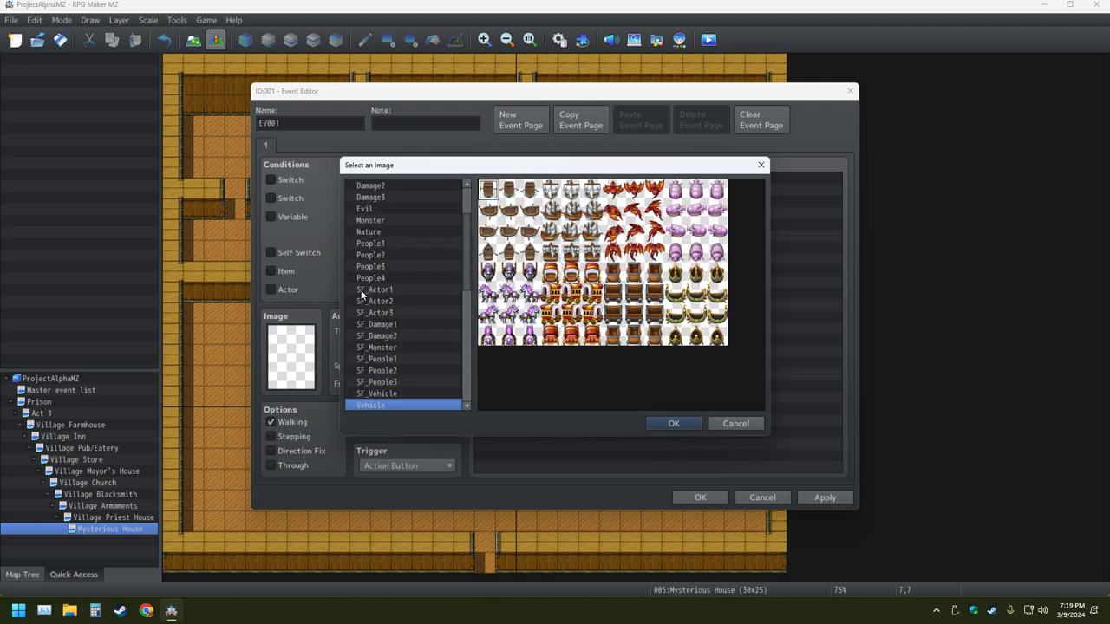
key("Down")
key("Down")
key("Down")
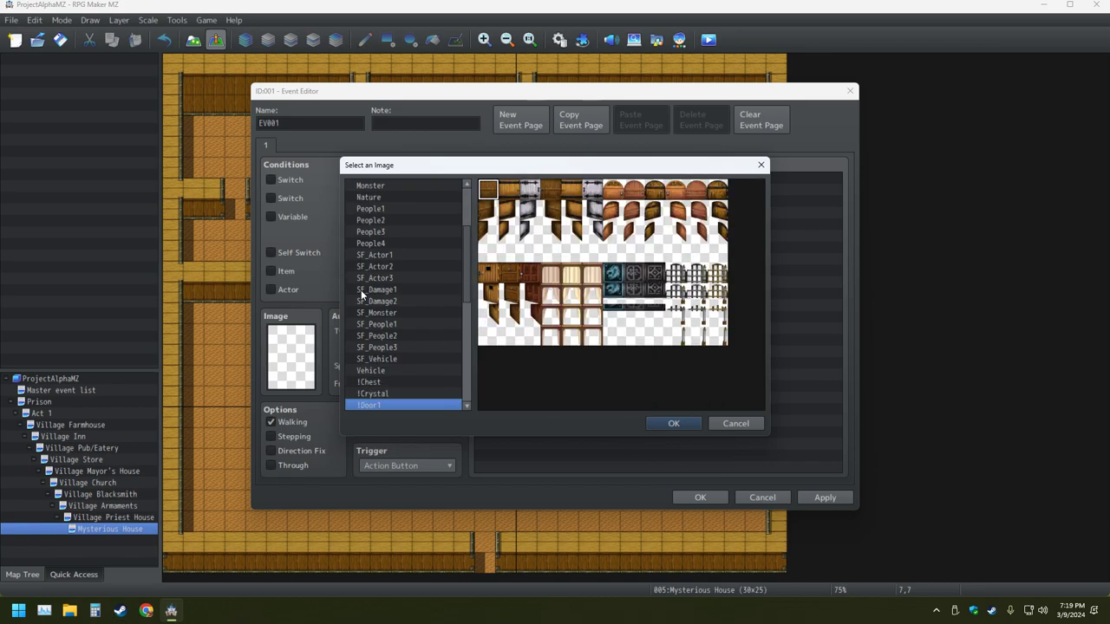
key("Down")
key("Down")
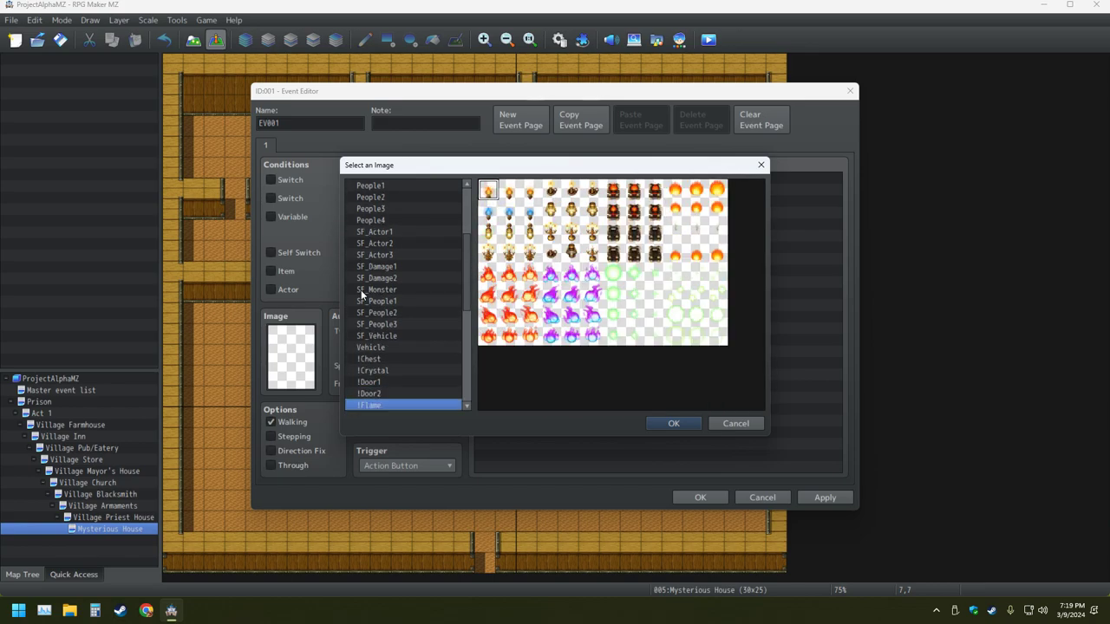
key("Down")
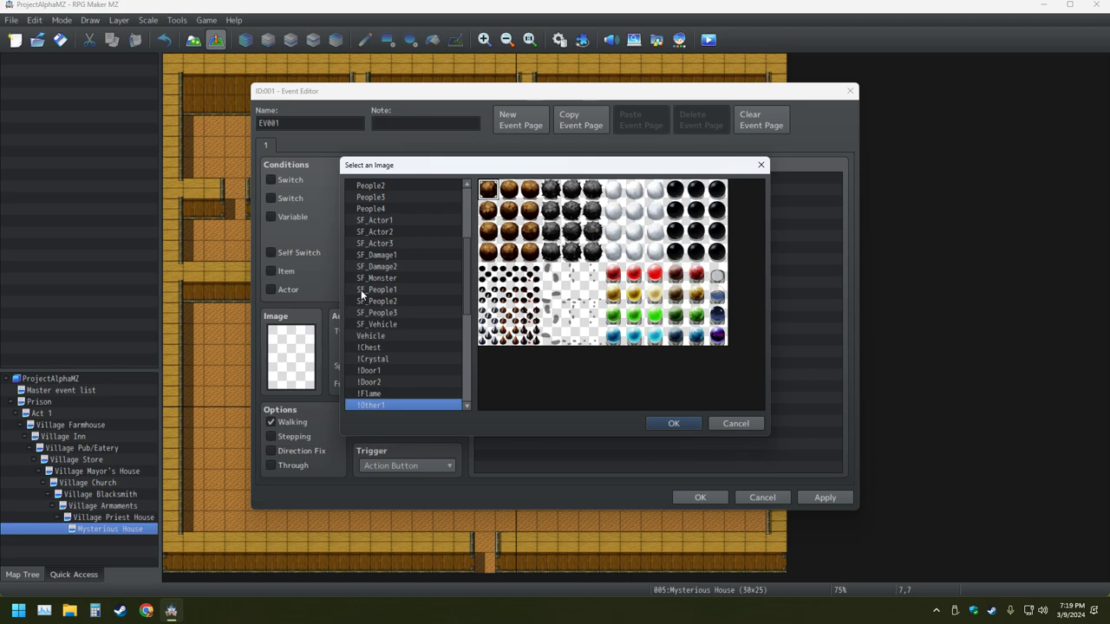
key("Down")
key("Down")
key("Down")
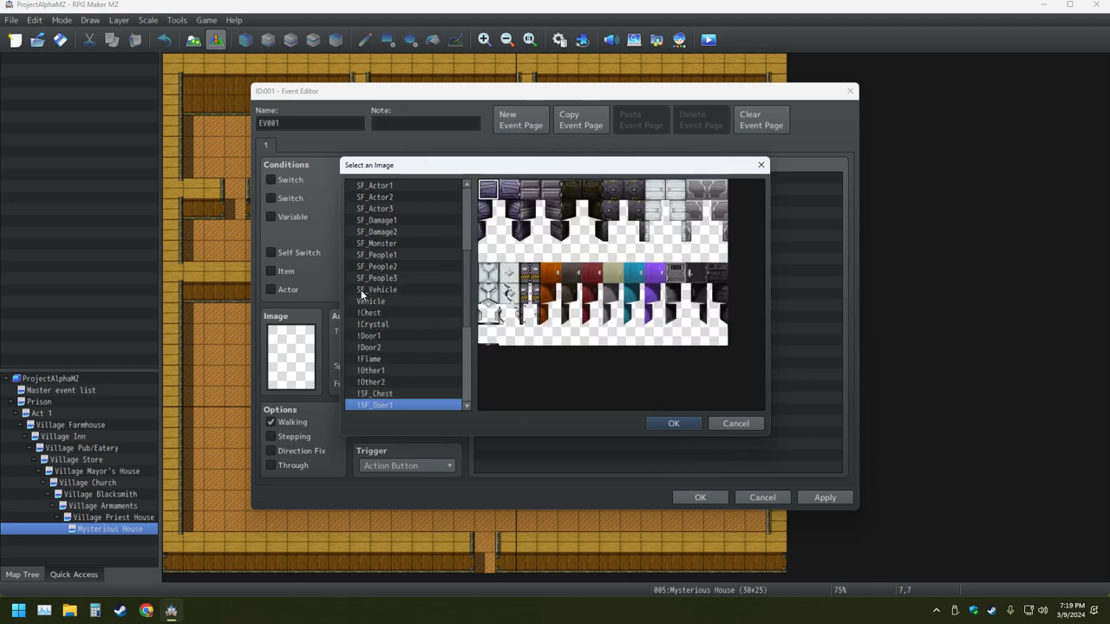
key("Down")
key("Down")
key("Down")
key("Down")
key("Down")
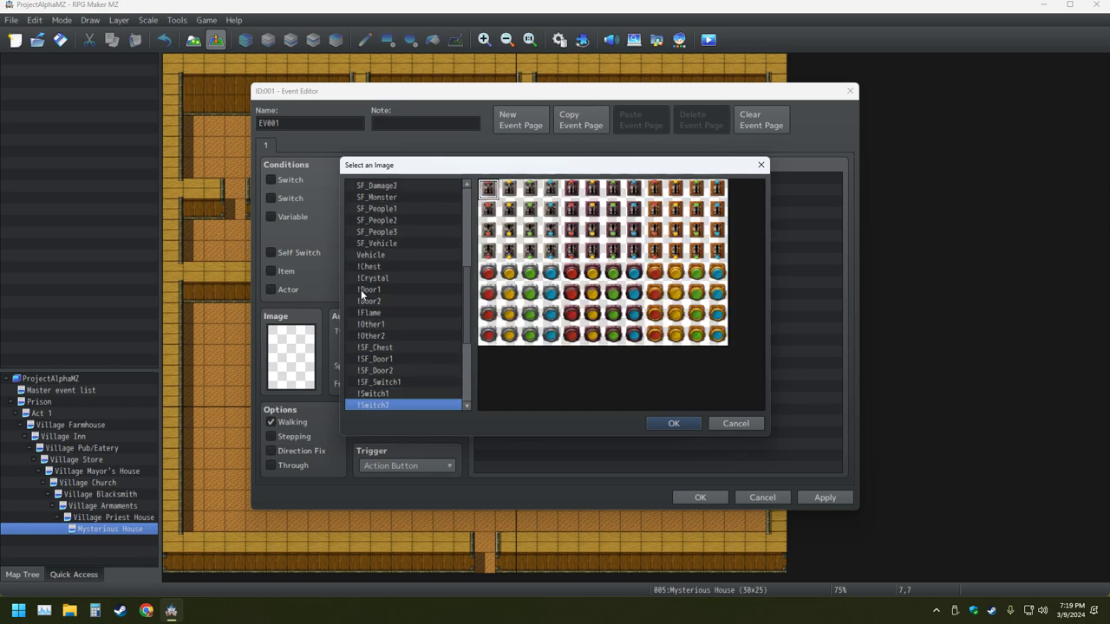
key("Down")
key("Down")
key("Down")
key("Down")
key("Down")
key("Down")
key("Down")
key("Down")
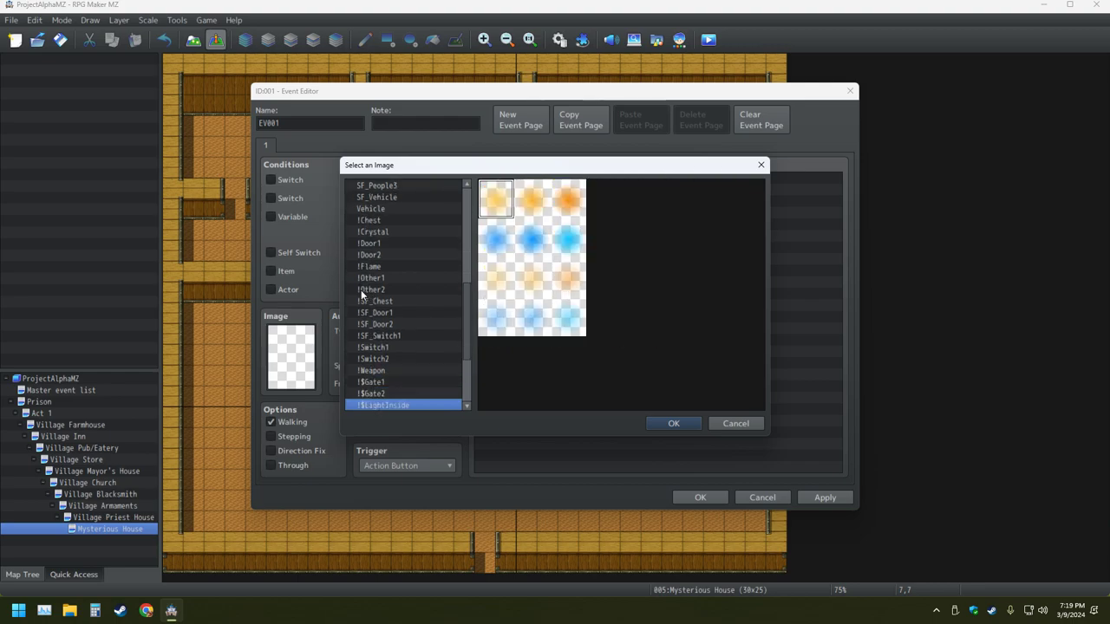
key("Down")
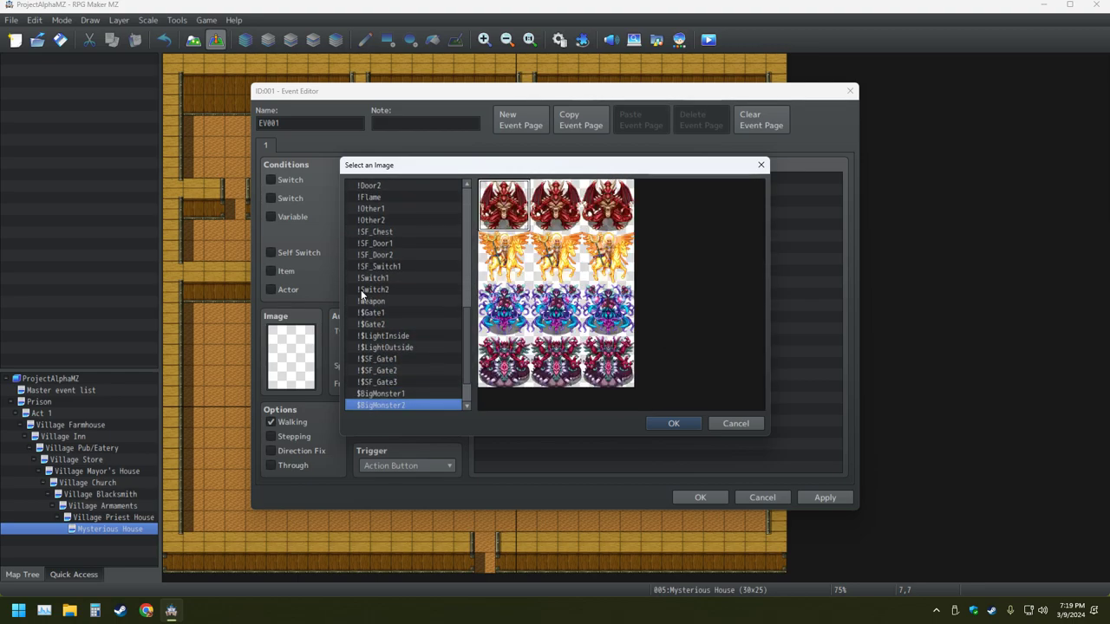
key("Down")
key("Down")
key("Up")
key("Up")
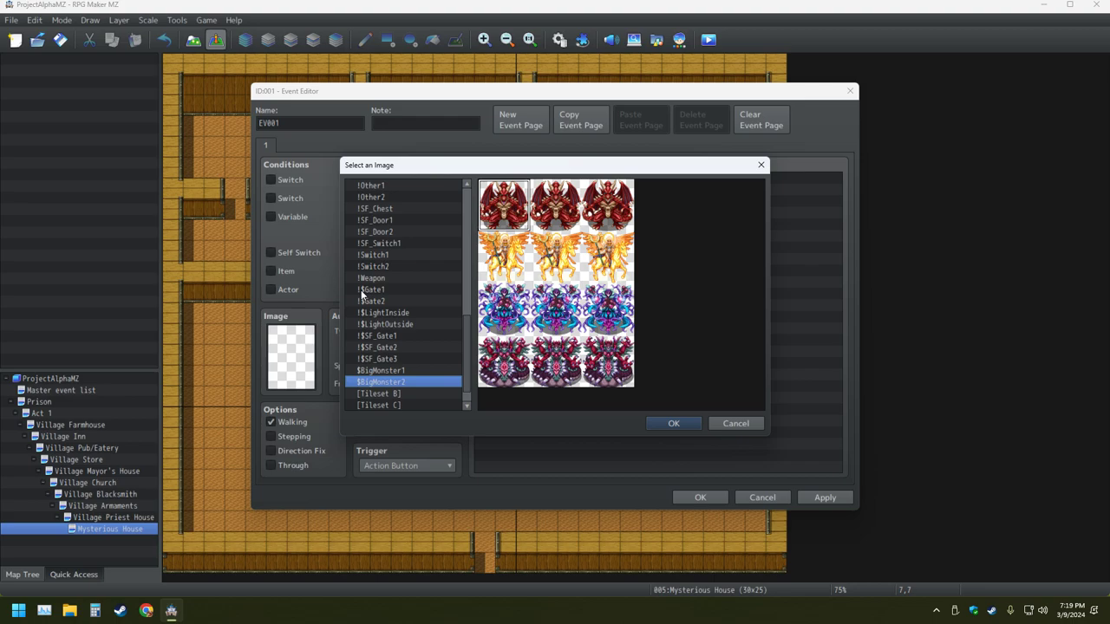
key("Down")
key("Down")
key("Down")
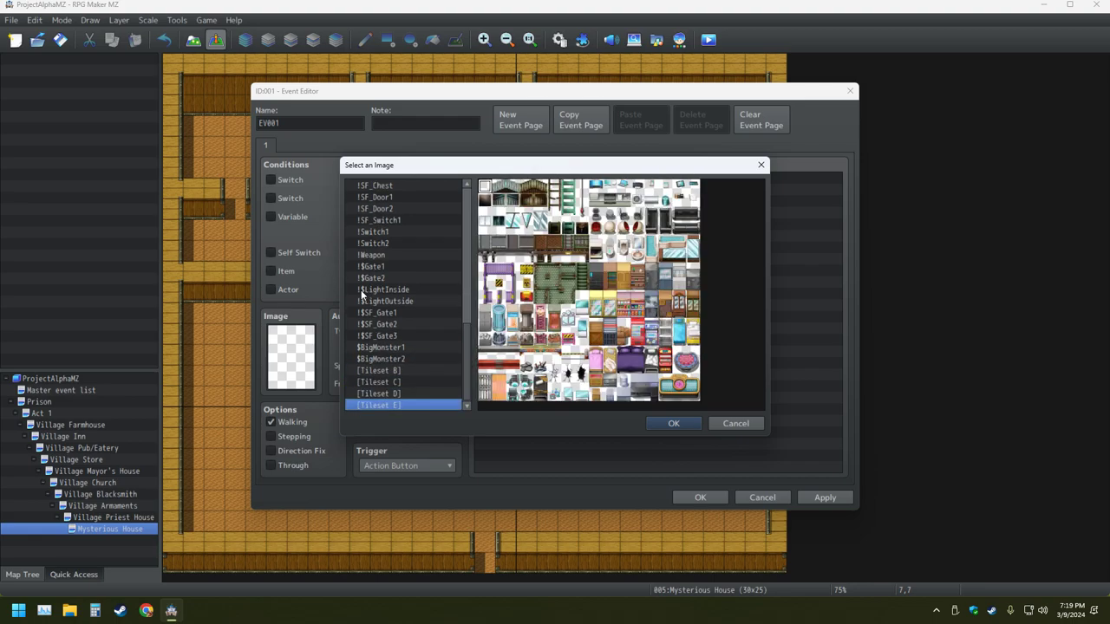
key("Escape")
key("Escape")
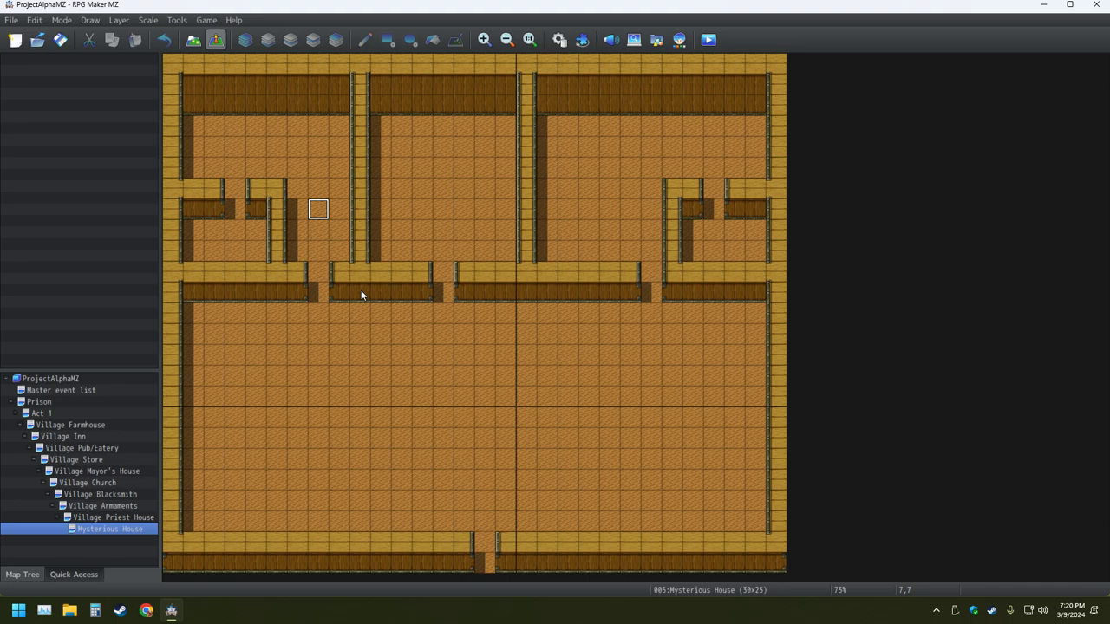
Return to map drawing and examine the furniture, decoration, blood-stain and debris tiles on tileset pages B to E
left_click(193, 39)
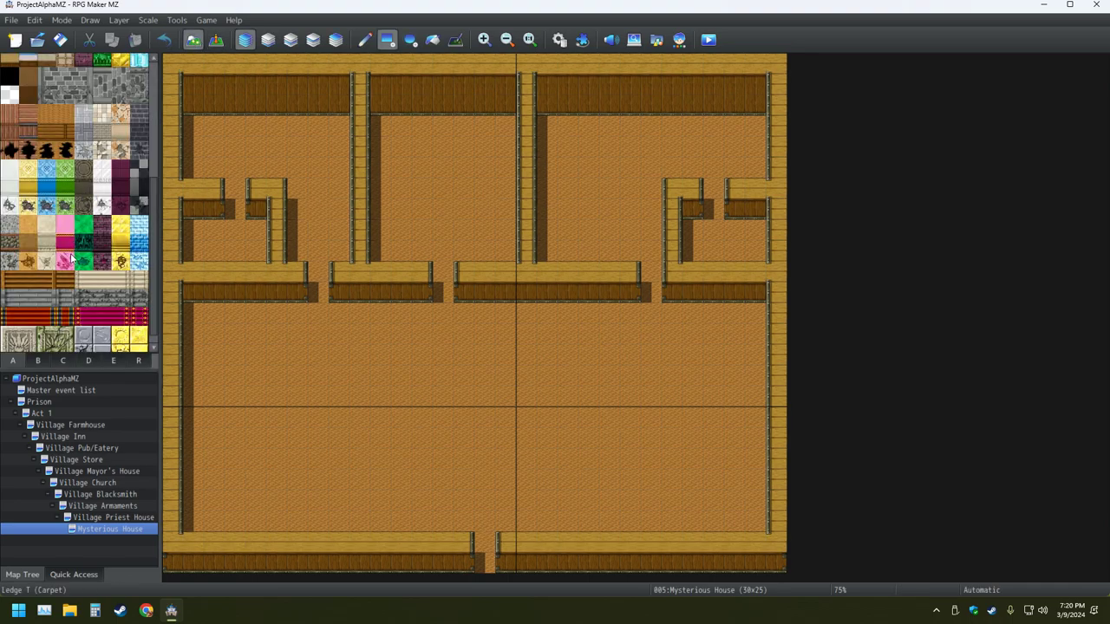
scroll(109, 250, "up", 5)
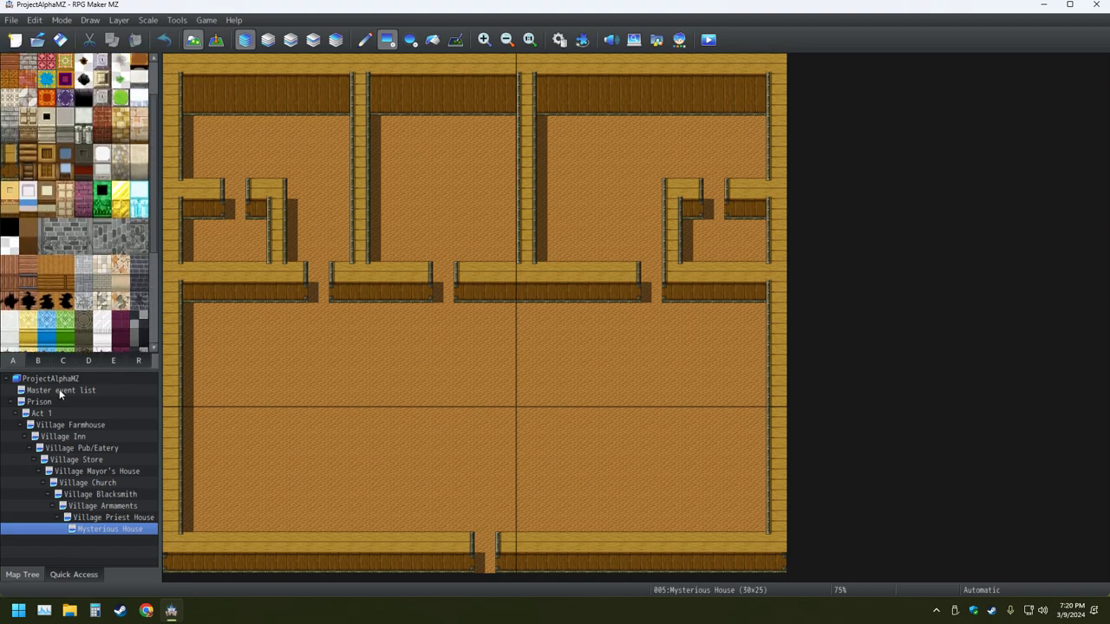
left_click(39, 360)
scroll(108, 271, "down", 10)
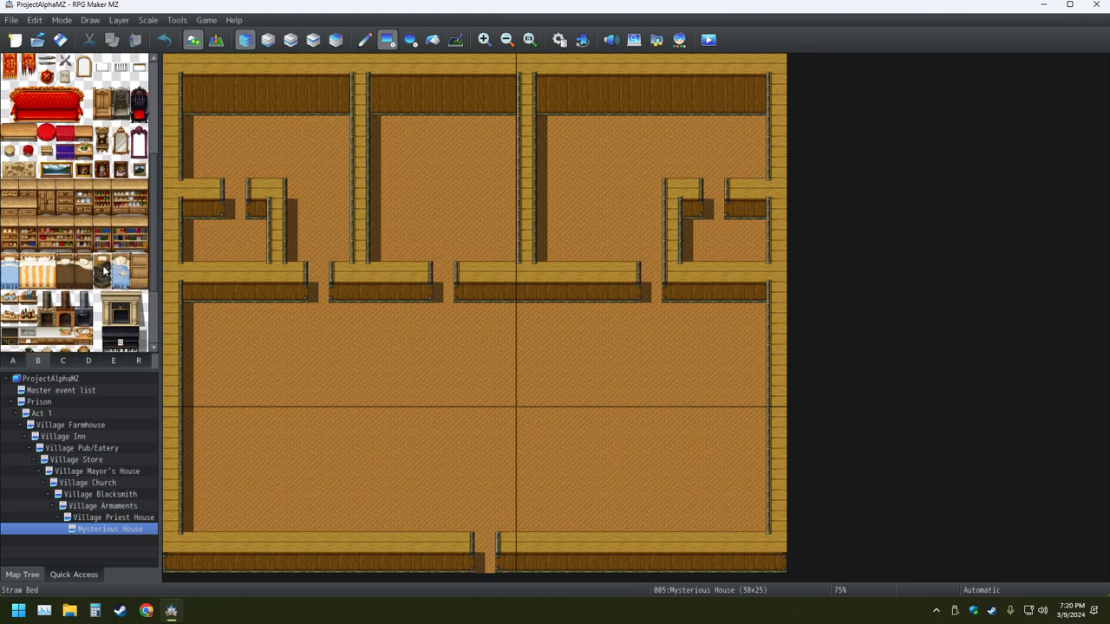
scroll(103, 269, "up", 1)
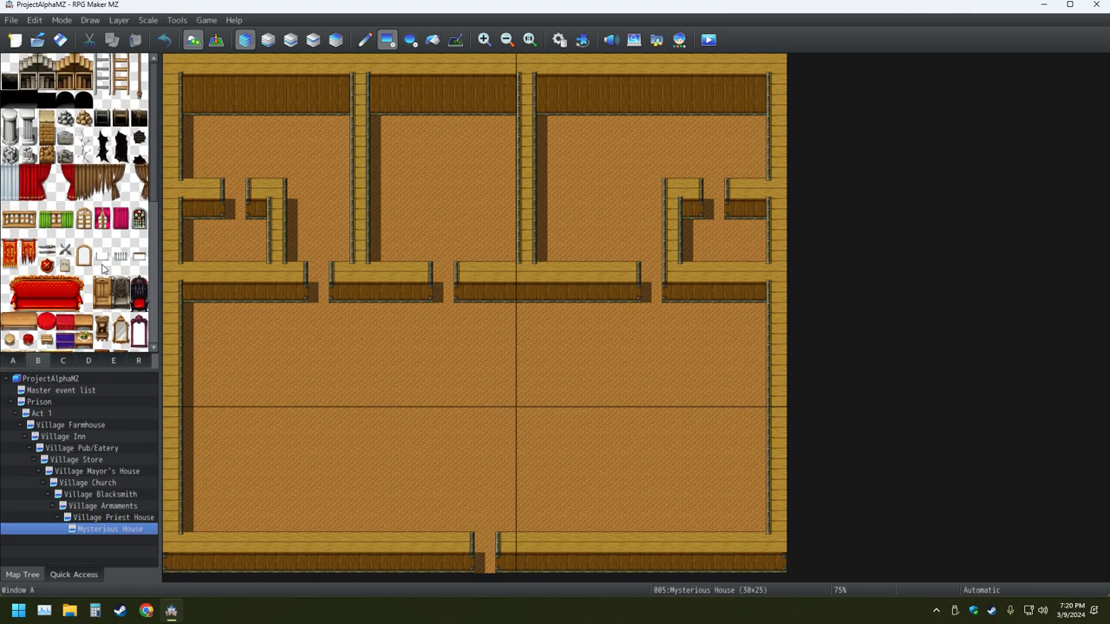
scroll(102, 270, "up", 9)
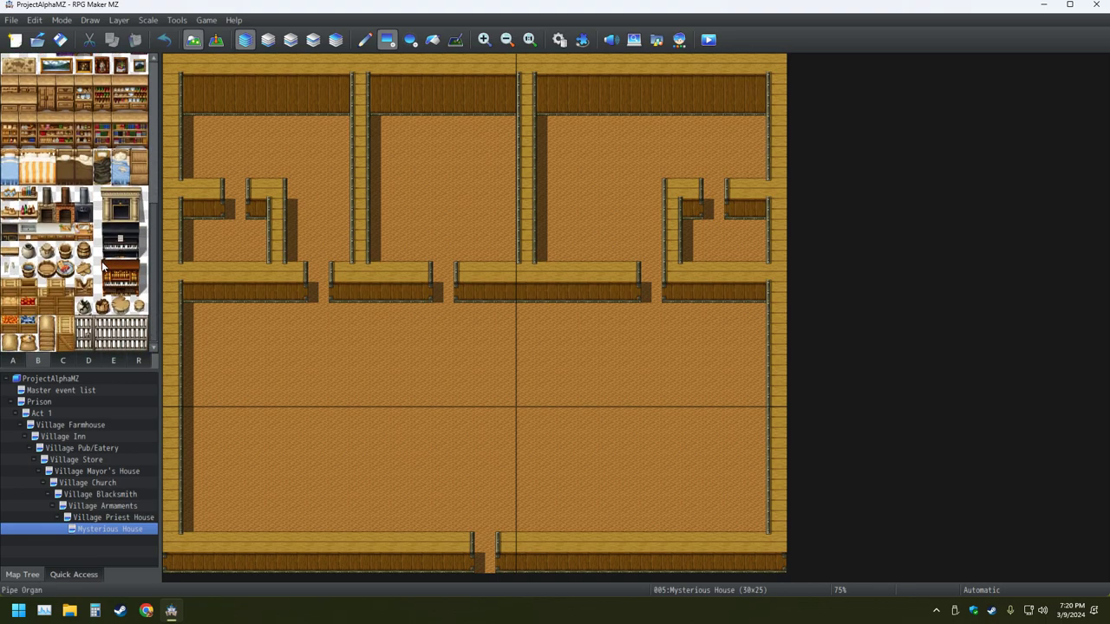
left_click(62, 360)
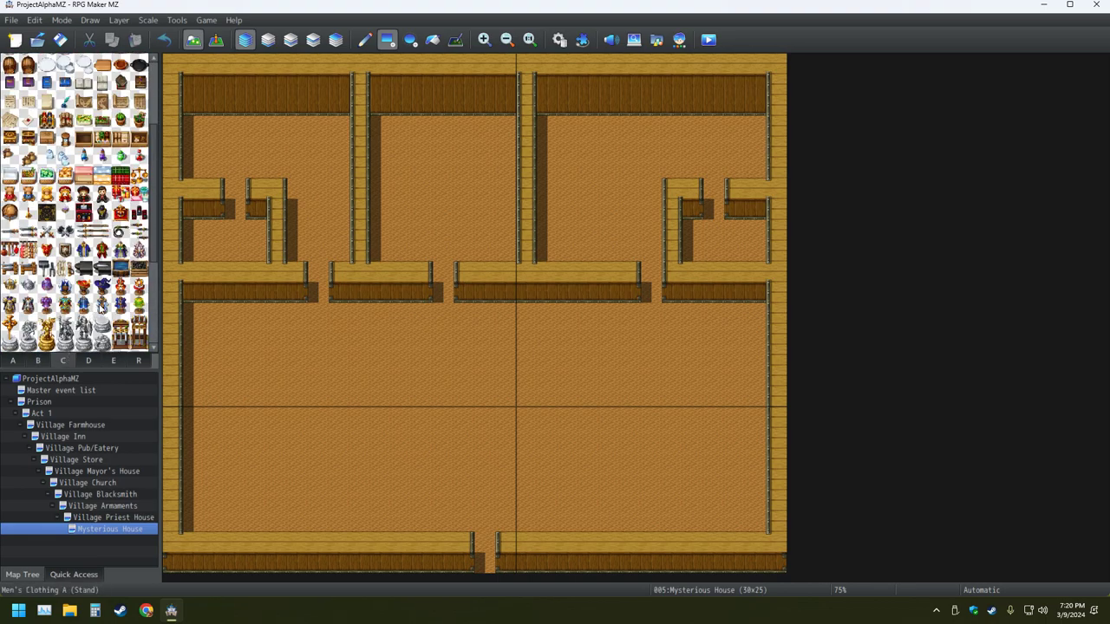
scroll(102, 309, "down", 3)
scroll(103, 308, "down", 3)
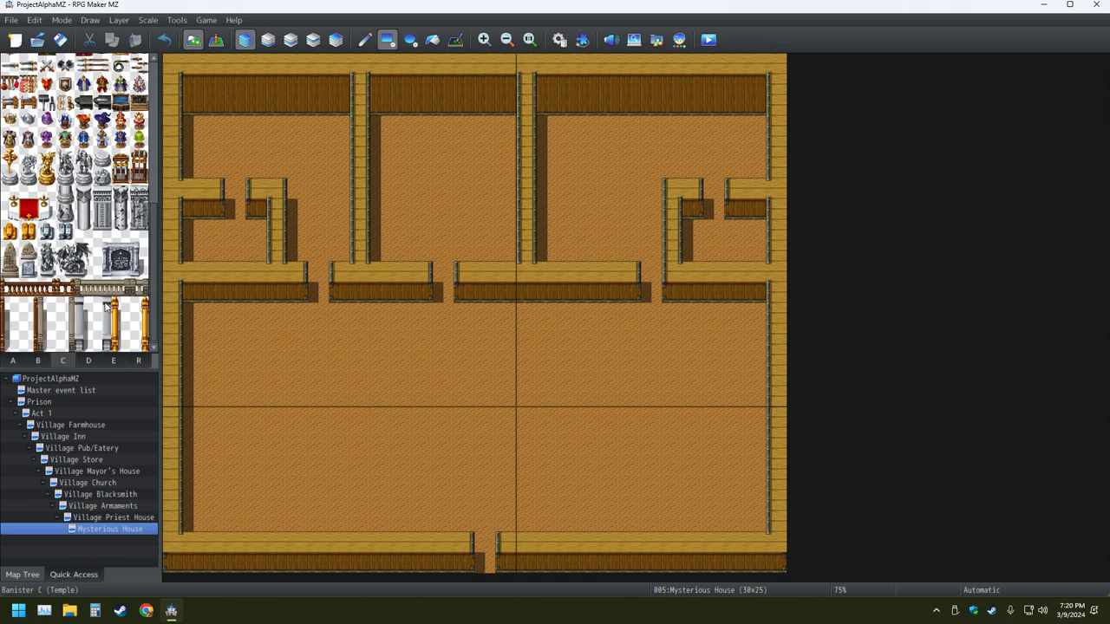
left_click(84, 362)
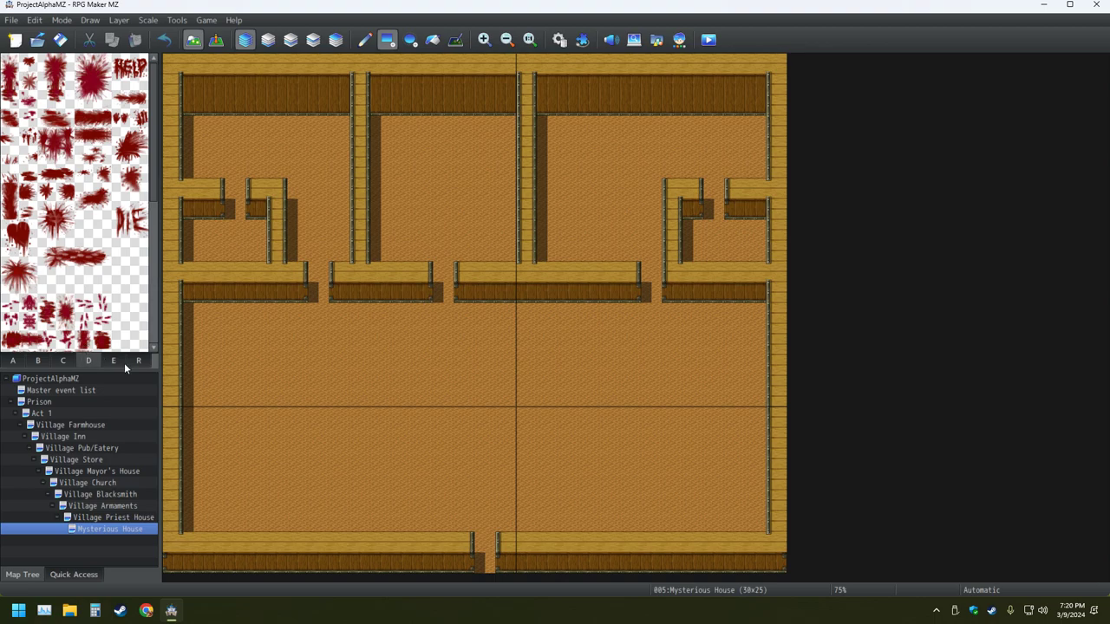
left_click(122, 363)
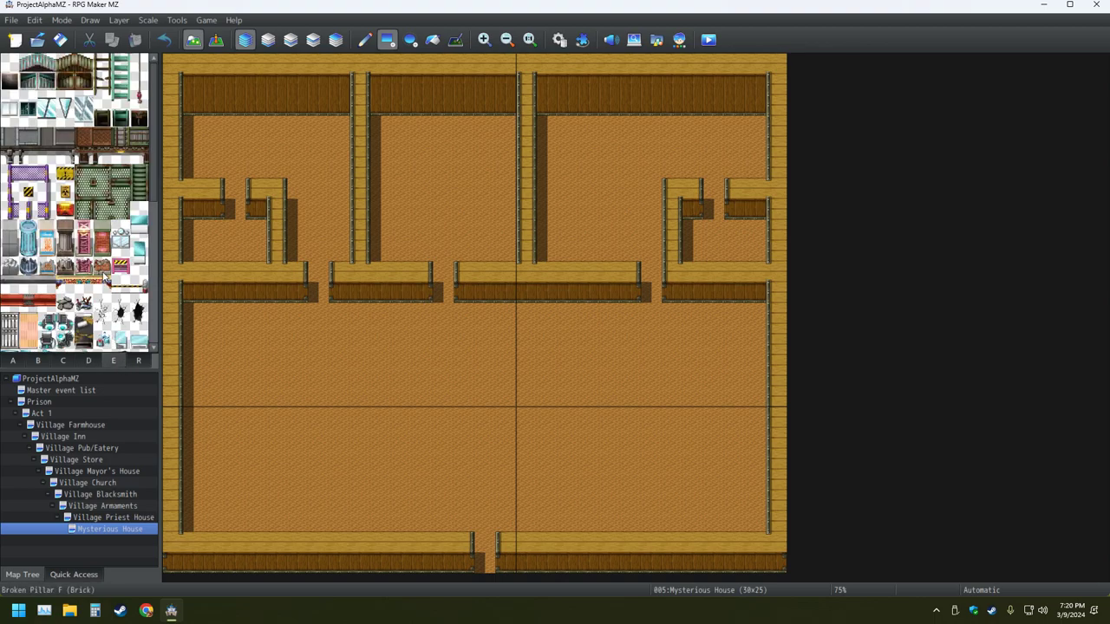
scroll(104, 275, "down", 10)
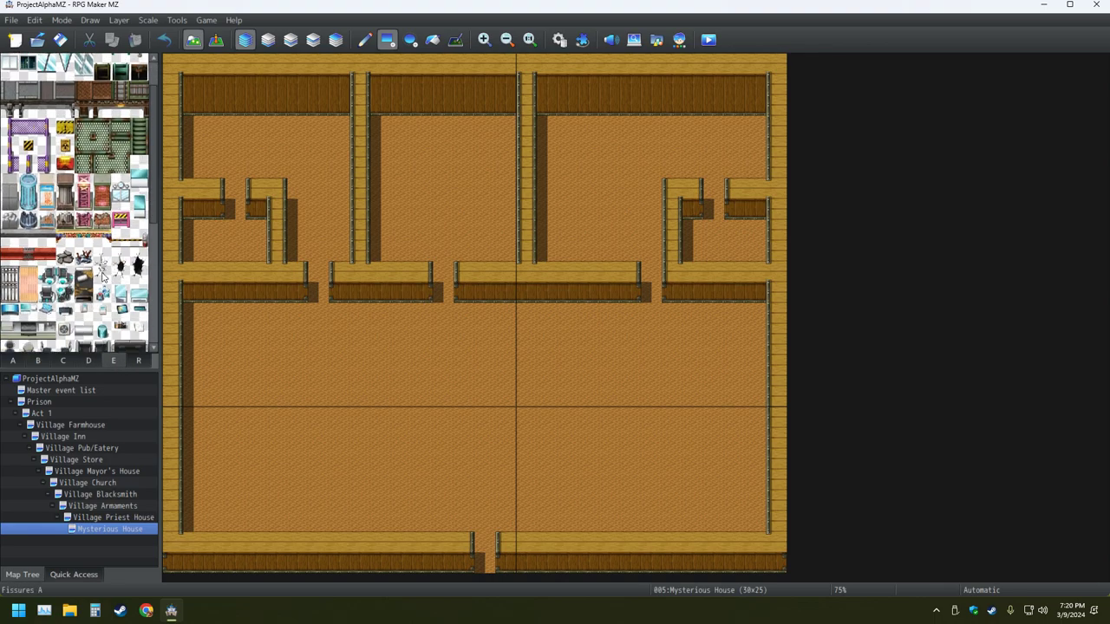
left_click(39, 361)
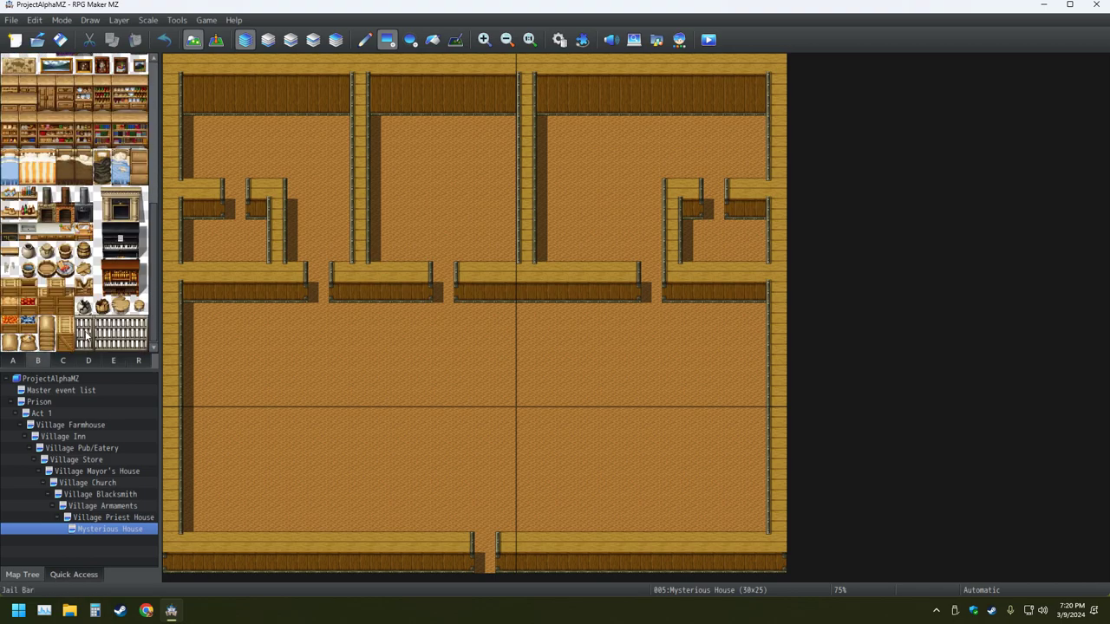
Look through the furniture and decoration tiles on page B and the floor, wall and stair tiles on page A
scroll(84, 332, "up", 5)
scroll(84, 330, "up", 4)
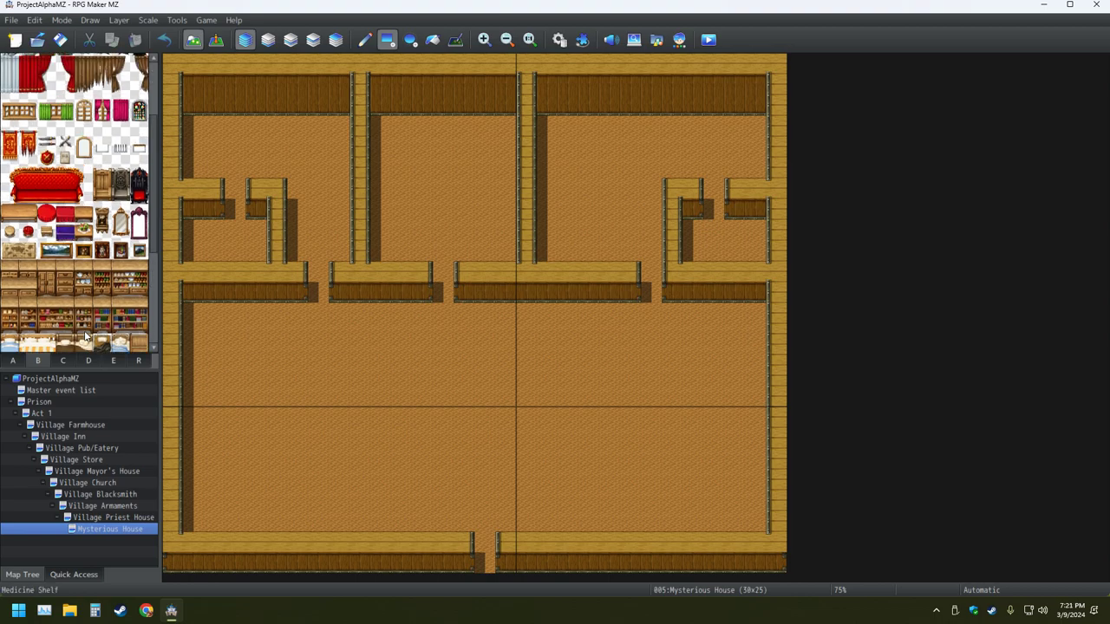
scroll(87, 336, "up", 3)
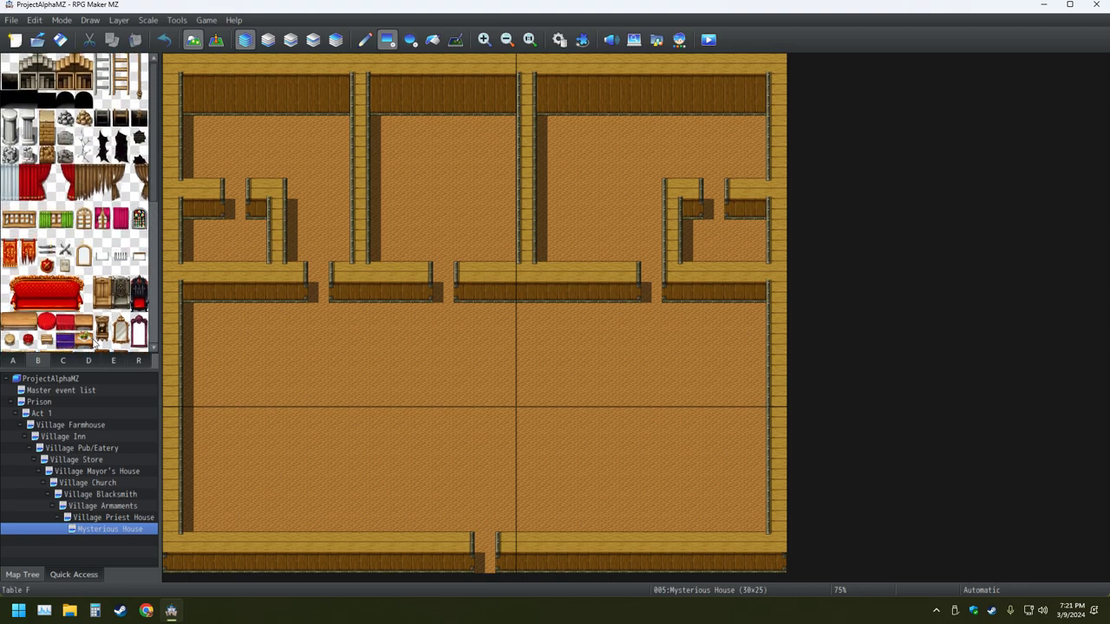
scroll(94, 345, "down", 3)
scroll(93, 344, "down", 9)
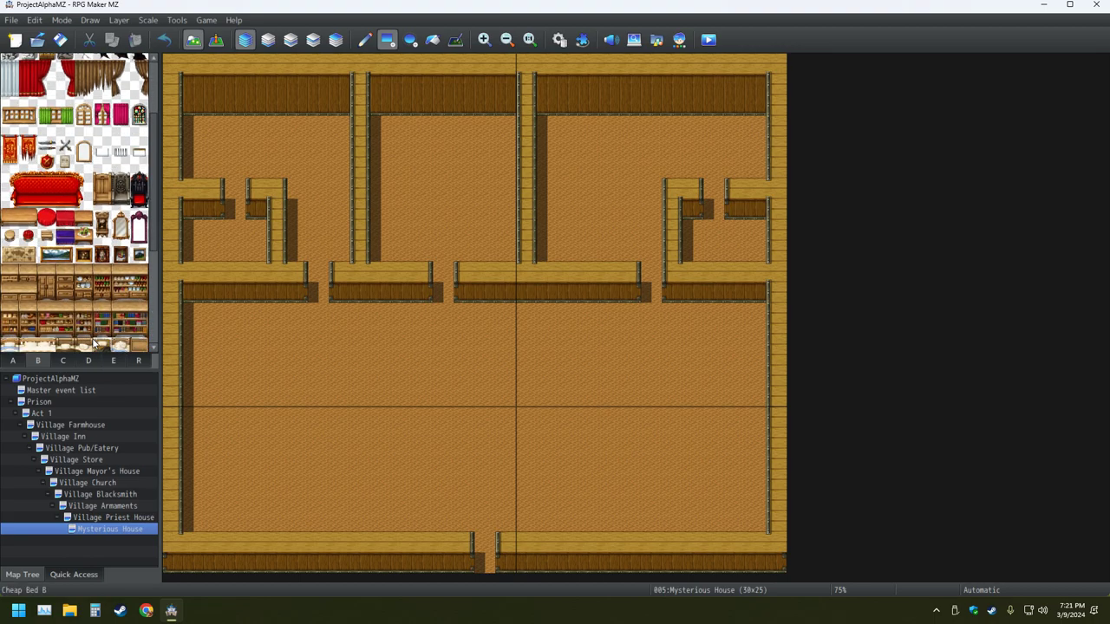
scroll(94, 344, "down", 2)
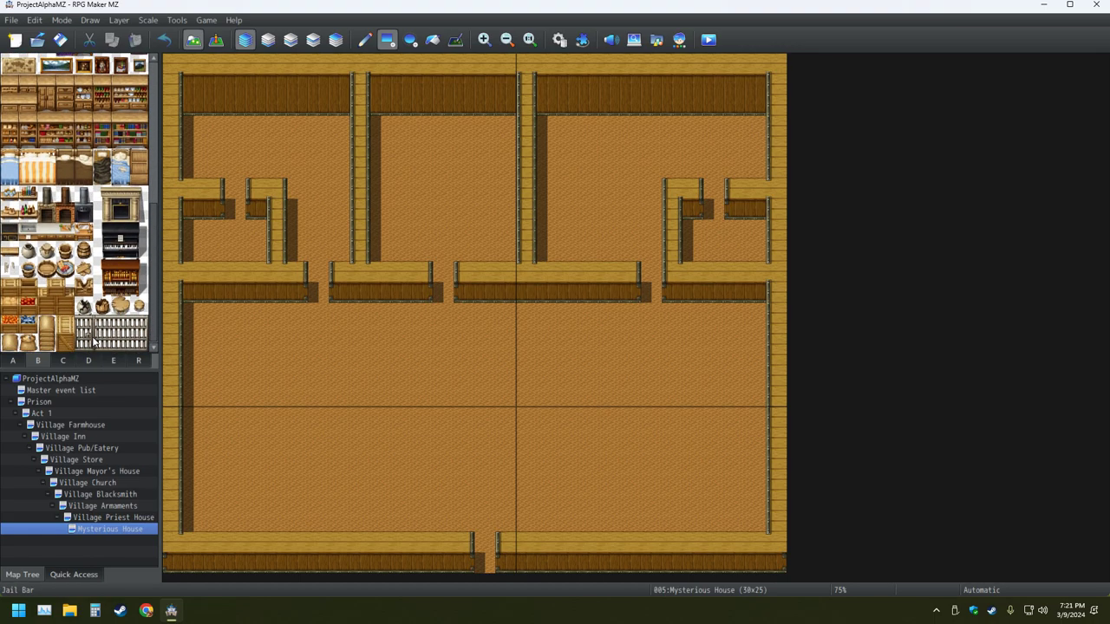
left_click(13, 360)
scroll(83, 324, "down", 5)
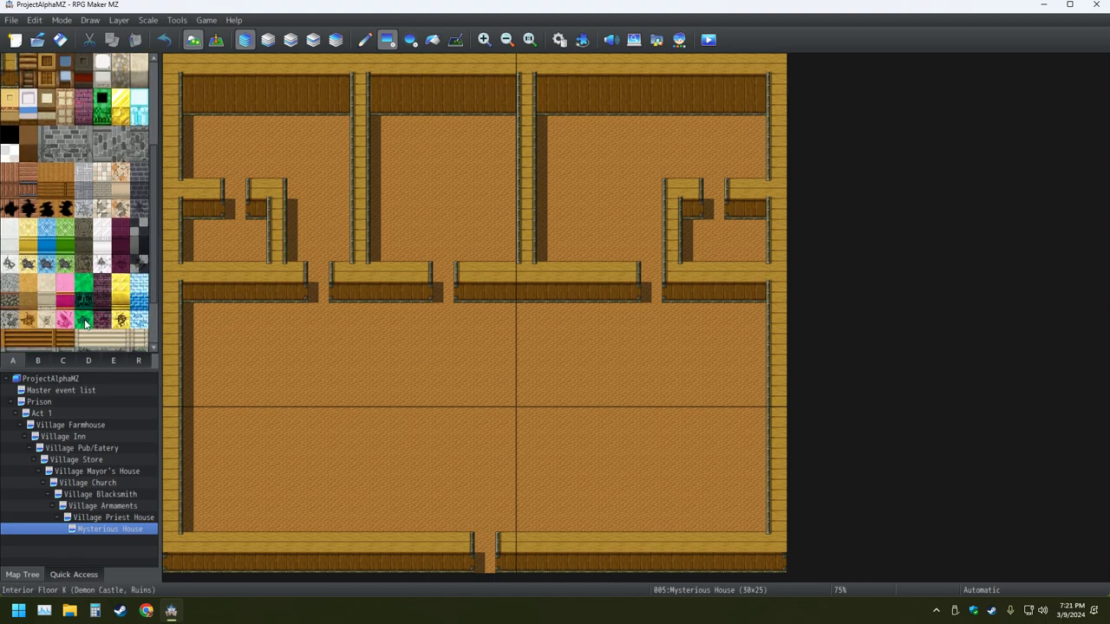
scroll(84, 328, "up", 1)
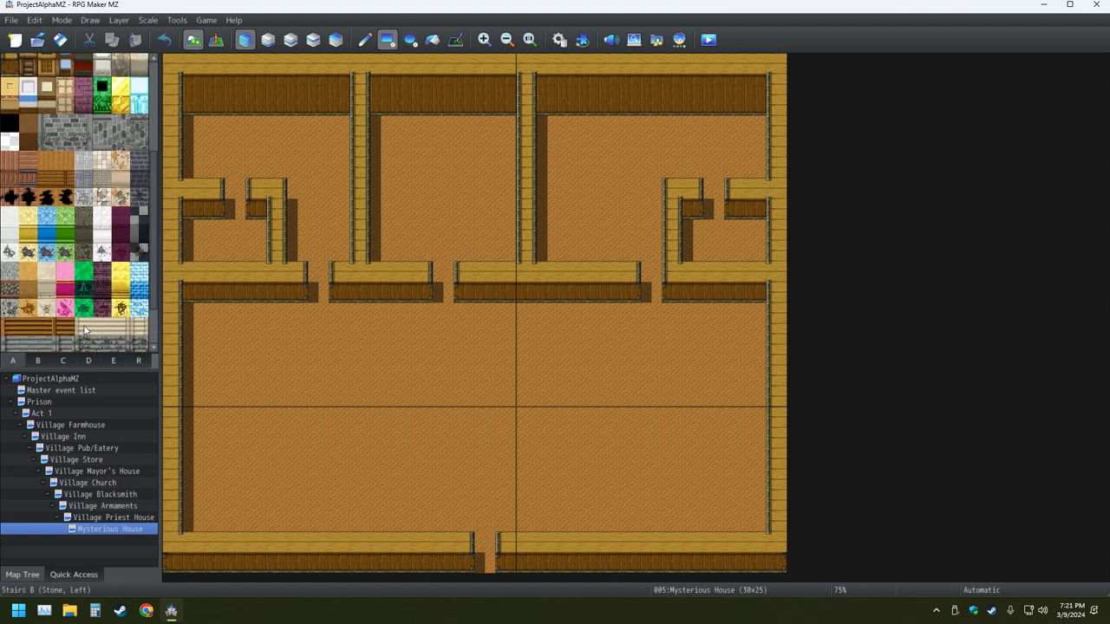
scroll(84, 329, "up", 3)
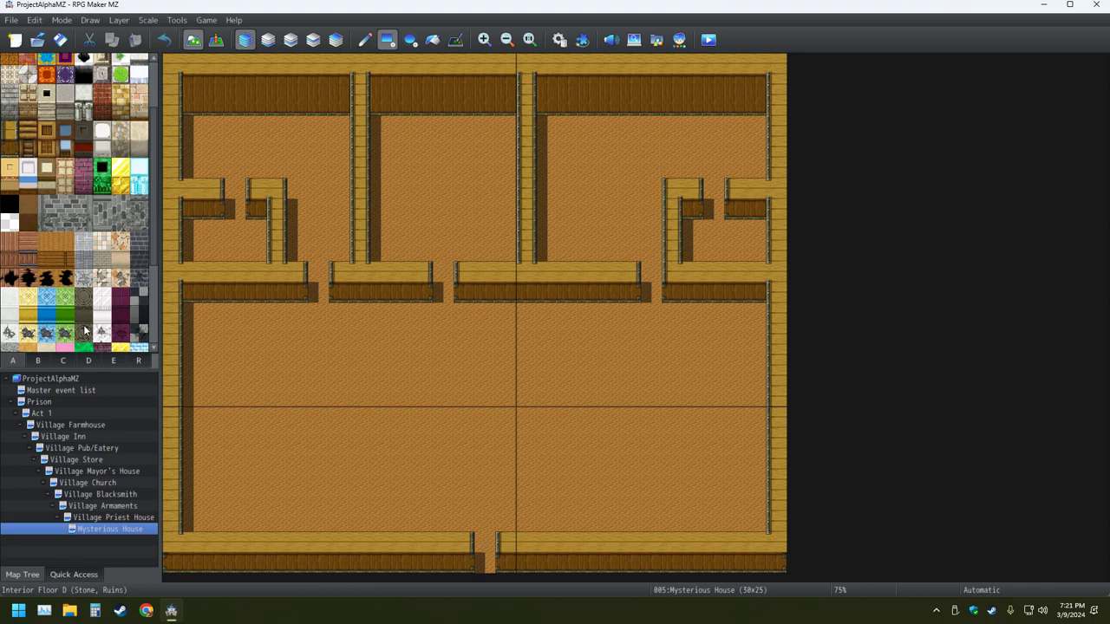
scroll(84, 329, "up", 3)
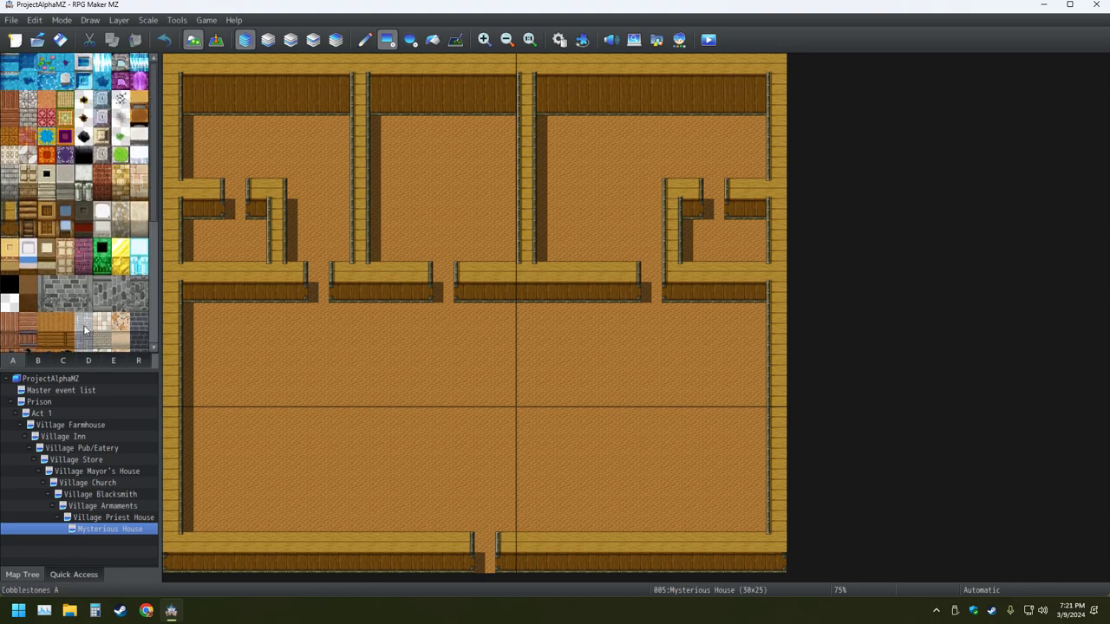
scroll(84, 330, "down", 1)
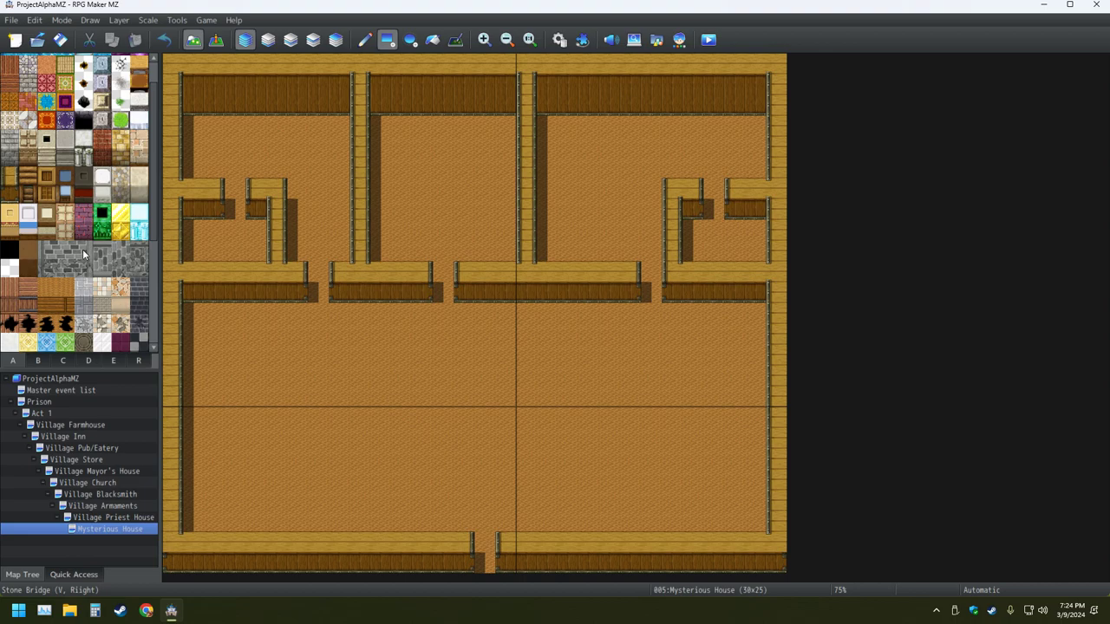
Show the Master event list map, switch to Chrome and search the web for "pokemon hoeen league towns"
left_click(69, 391)
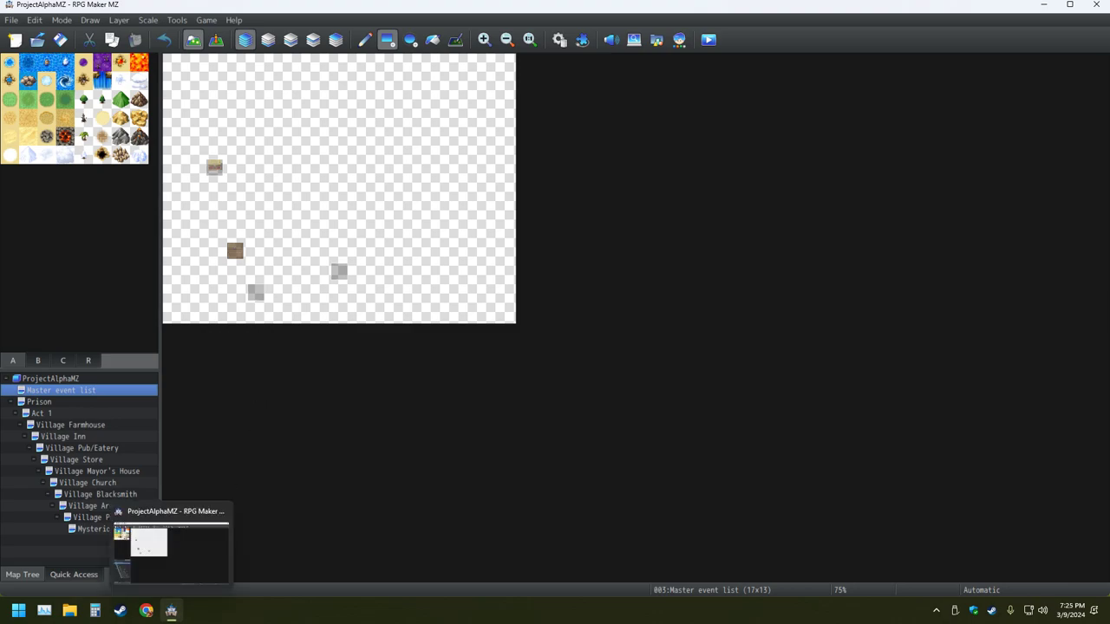
left_click(145, 610)
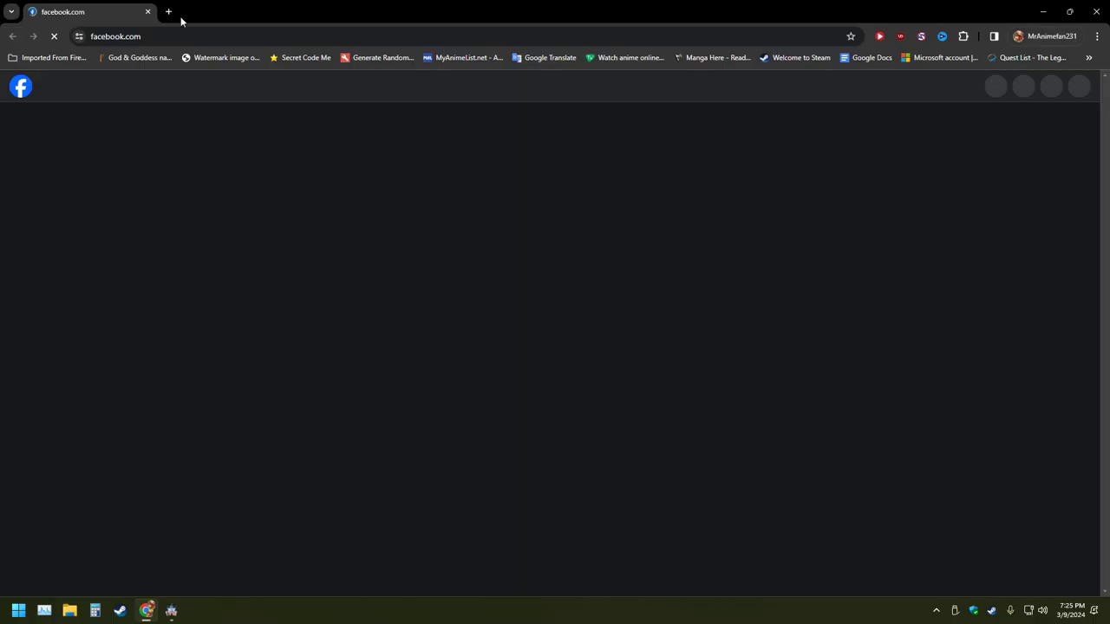
left_click(168, 12)
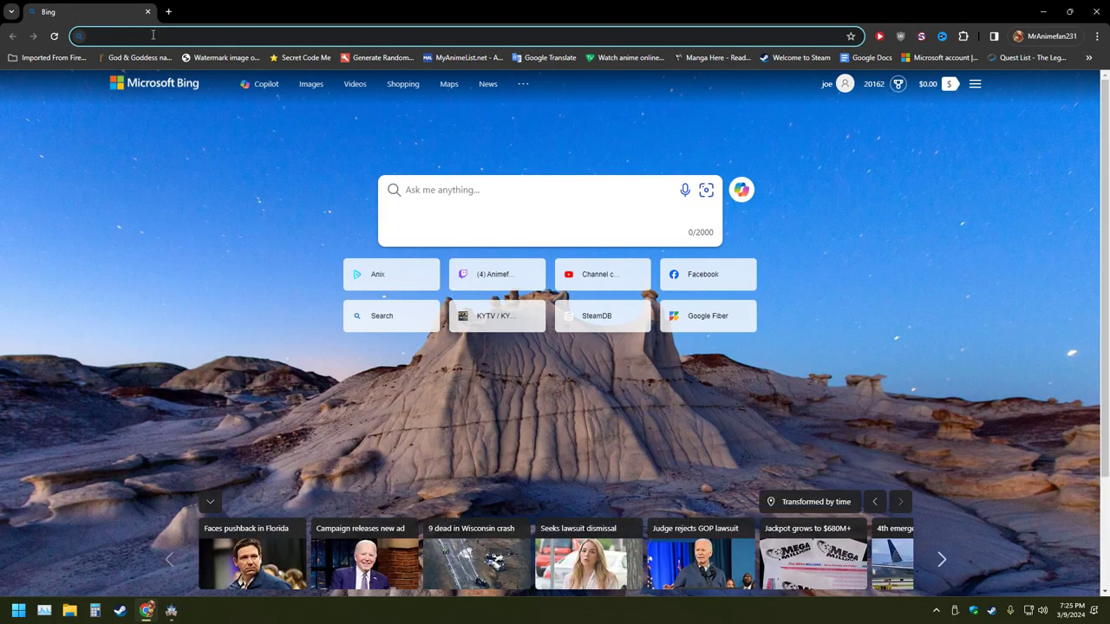
type("poke")
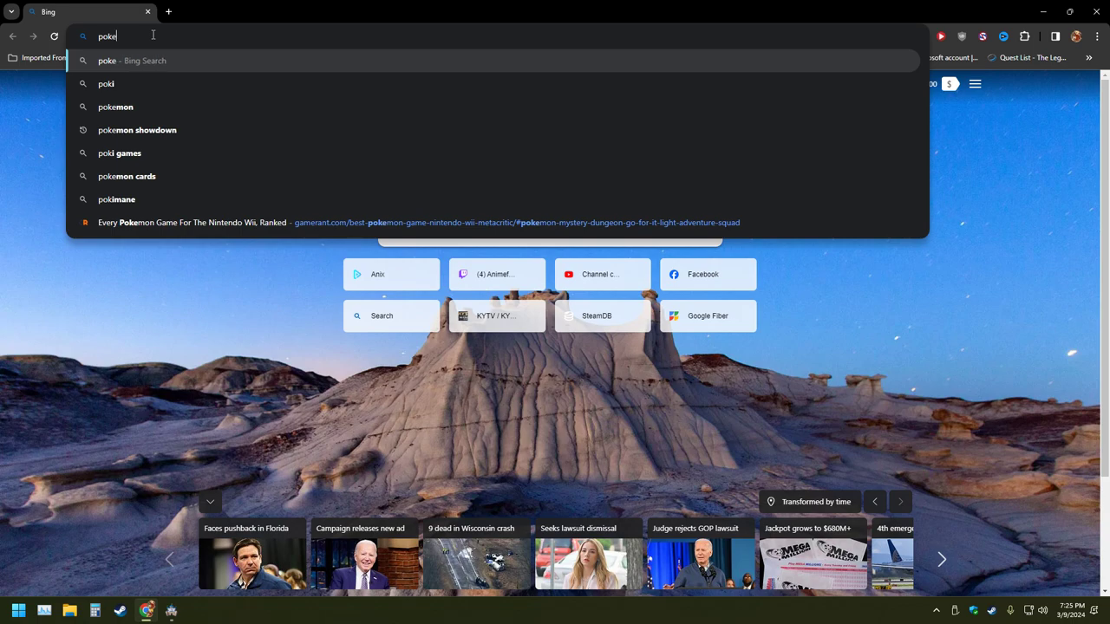
type("mon hoeen l")
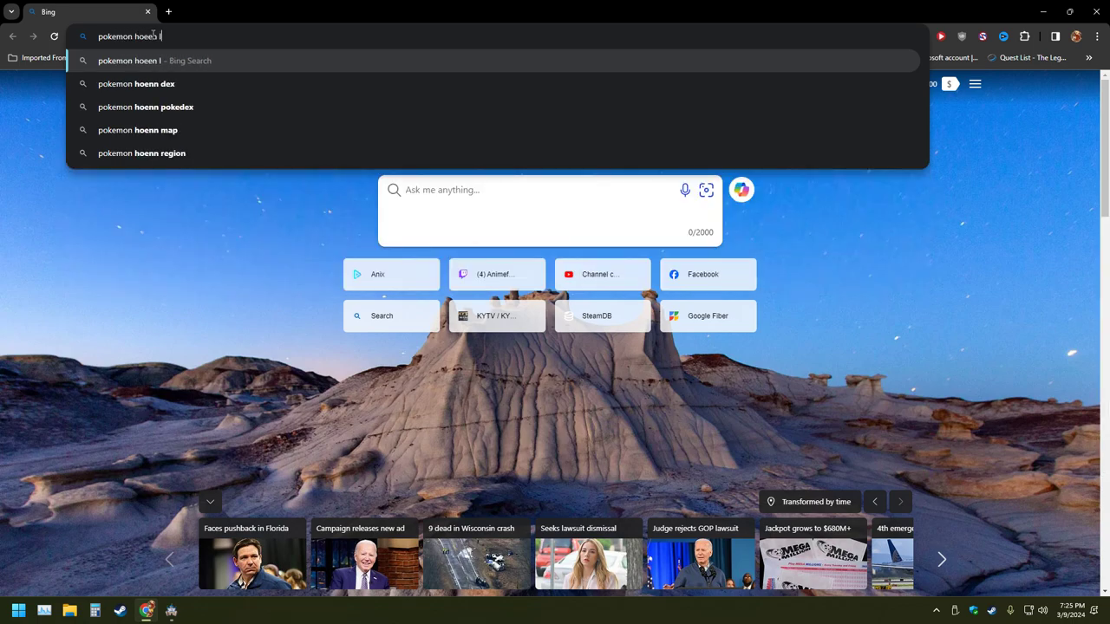
type("eague towns")
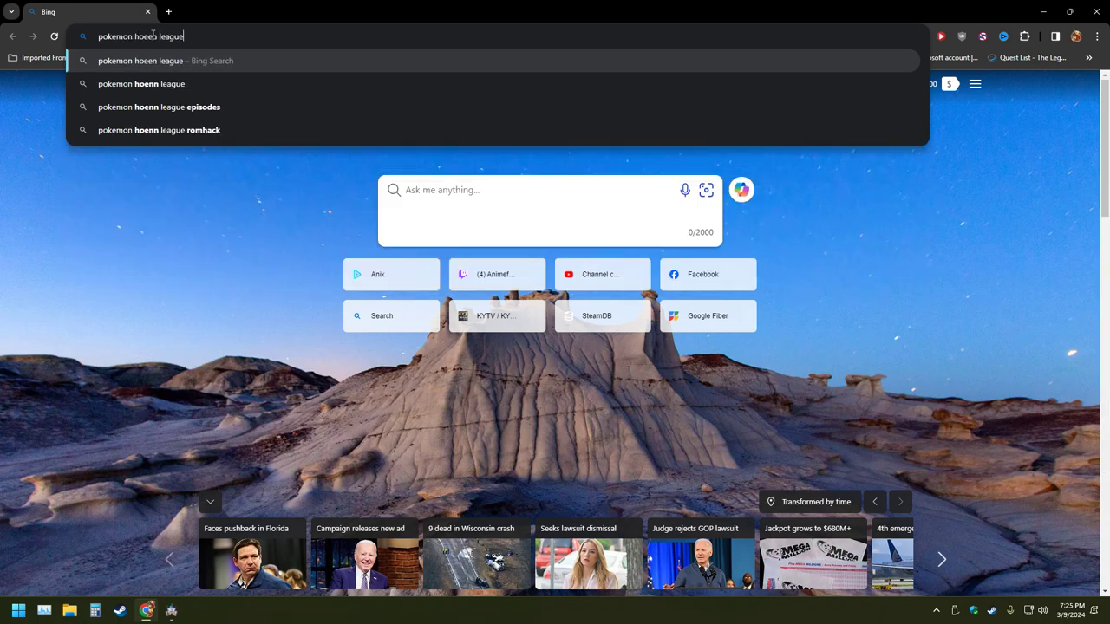
key("Return")
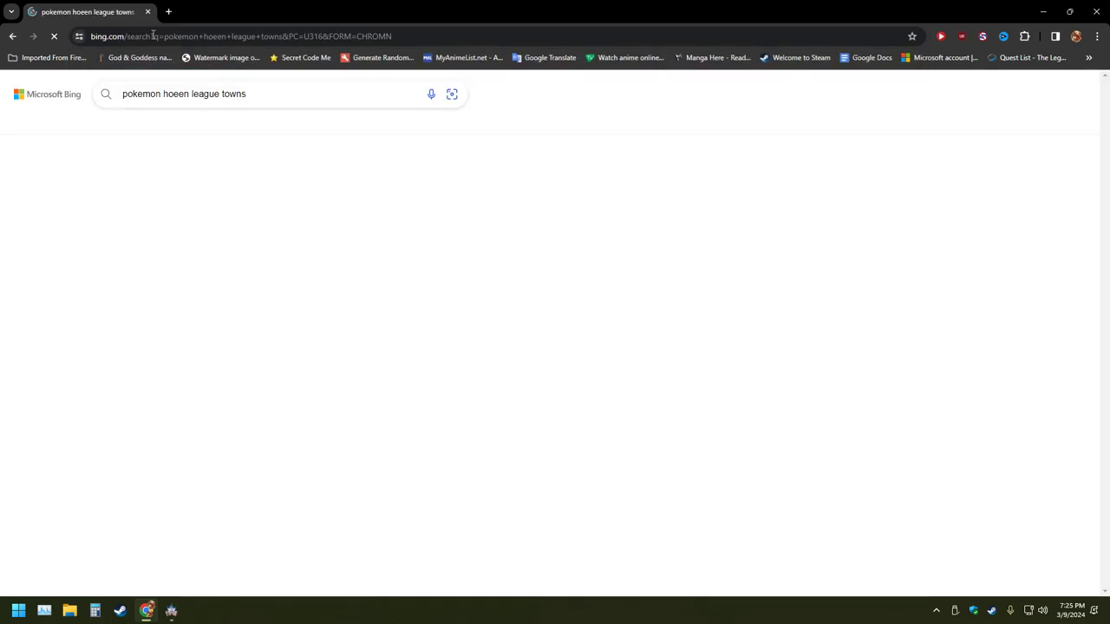
Open Bulbapedia's Hoenn League page and look up the cities in its Gym Leader table
left_click(189, 231)
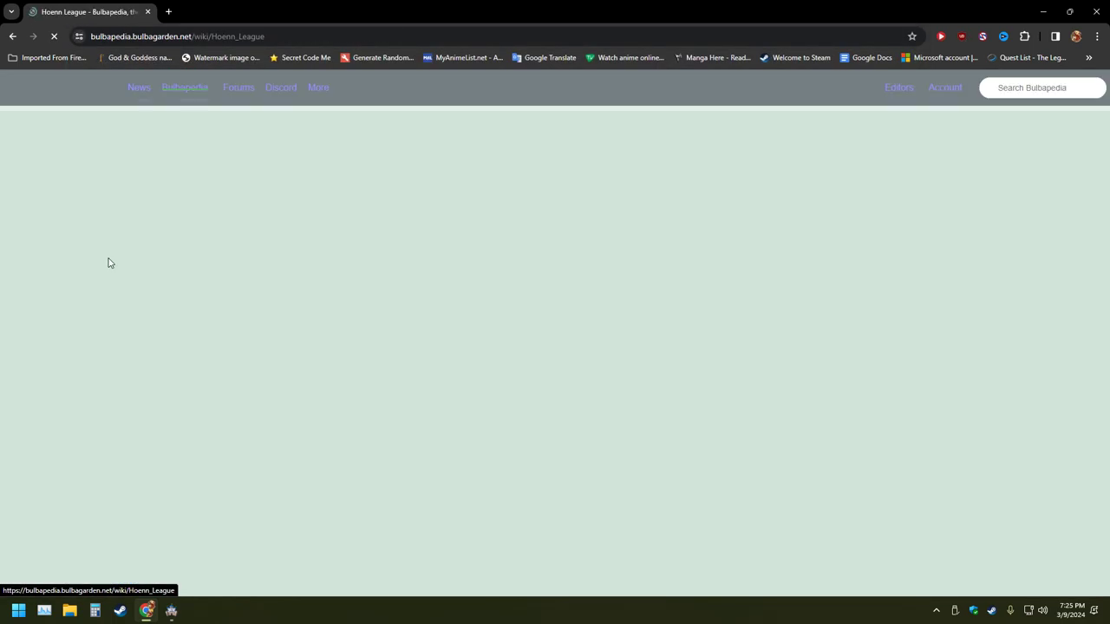
scroll(384, 382, "down", 5)
scroll(384, 381, "down", 2)
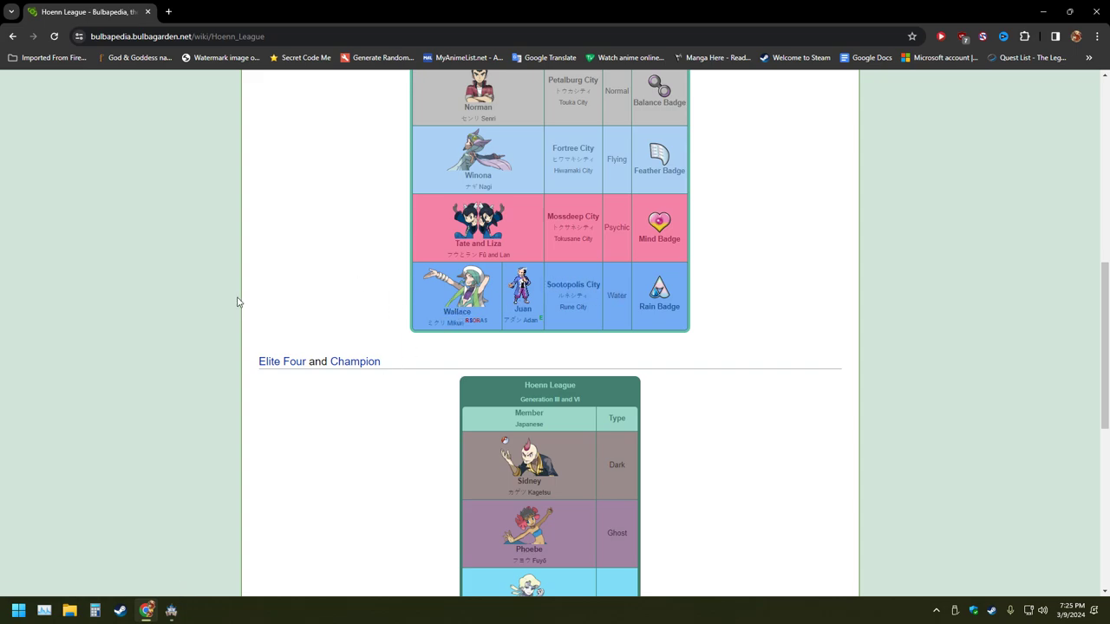
scroll(234, 305, "up", 2)
scroll(228, 307, "down", 2)
Switch back to RPG Maker MZ and open the Ideas/Possible Changes event on the Master event list map
key("alt+Tab")
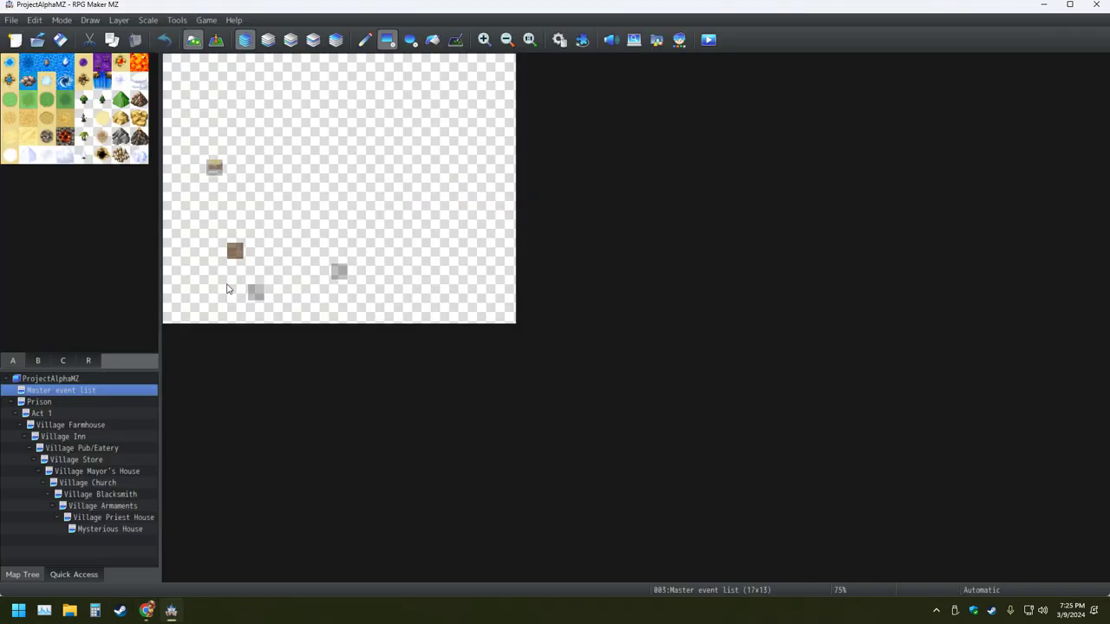
left_click(216, 39)
double_click(214, 167)
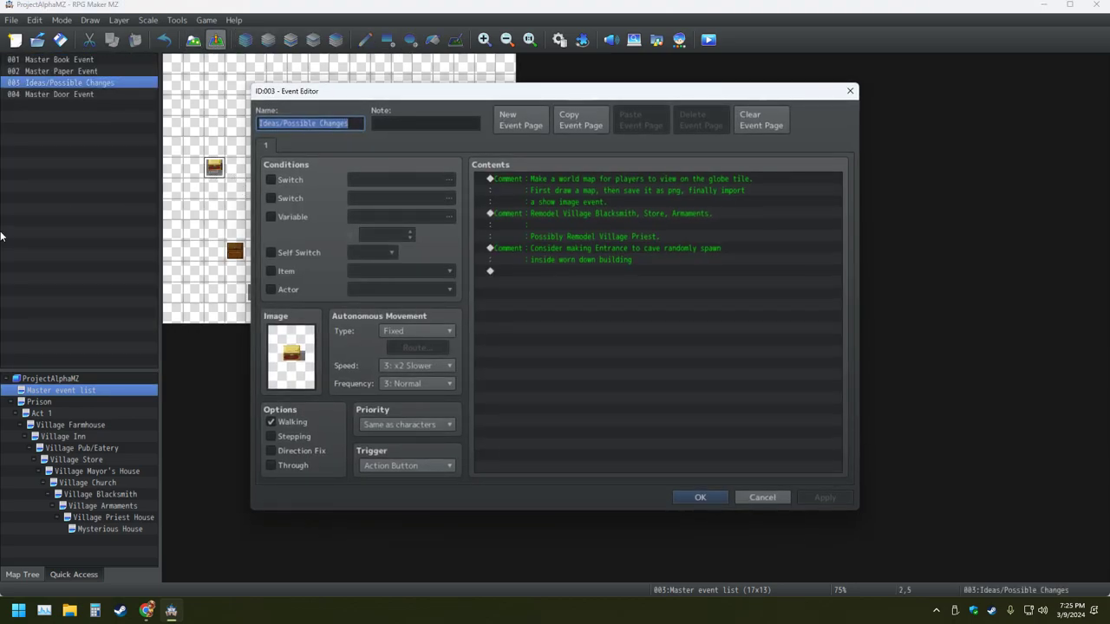
double_click(523, 268)
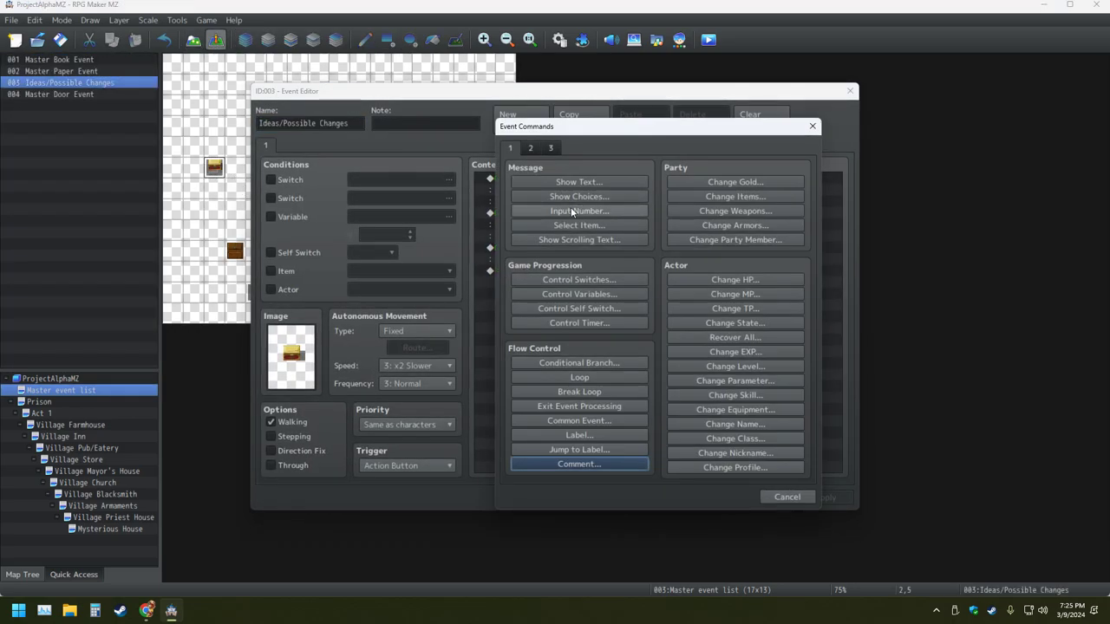
left_click(812, 125)
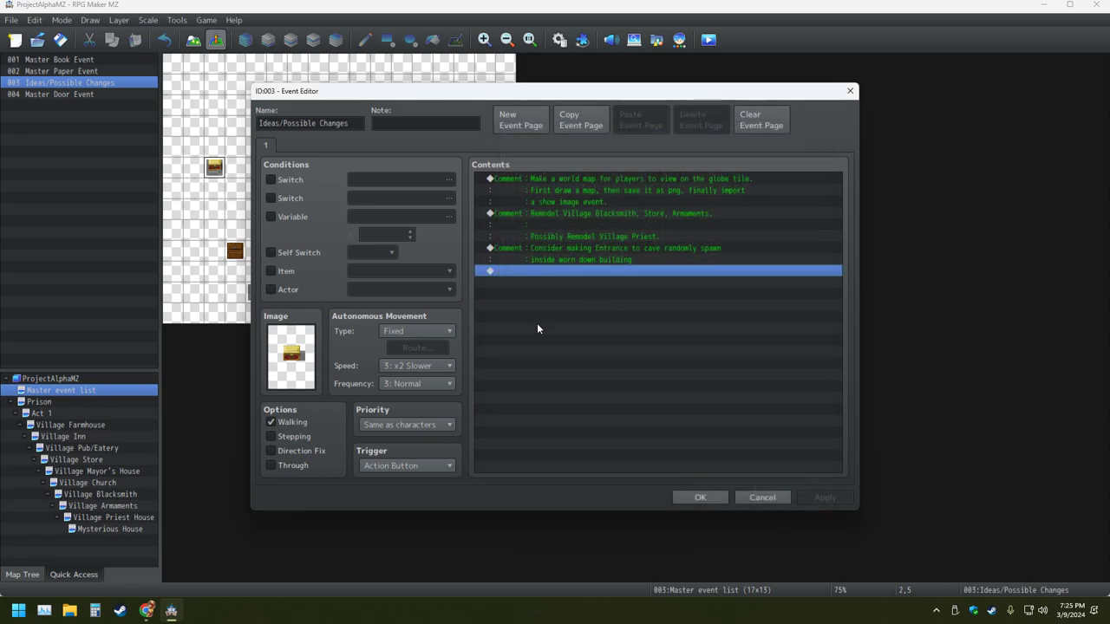
Add the line "Consider making pitfall traps, like in pokemon hoeen" below a blank line in the cave entrance comment
left_click(518, 251)
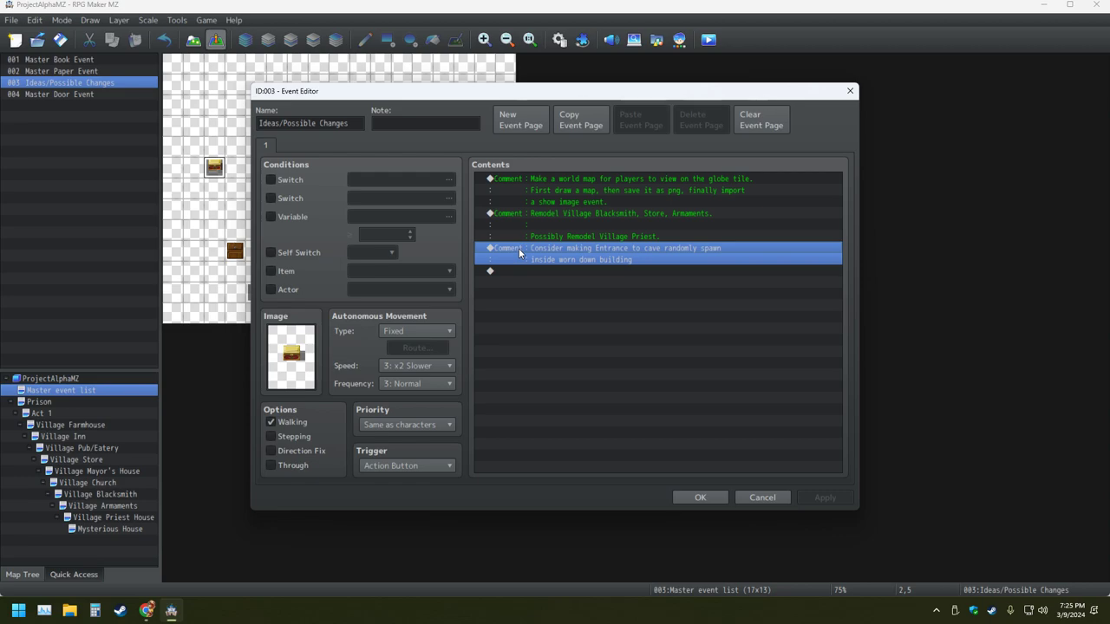
right_click(519, 248)
left_click(577, 269)
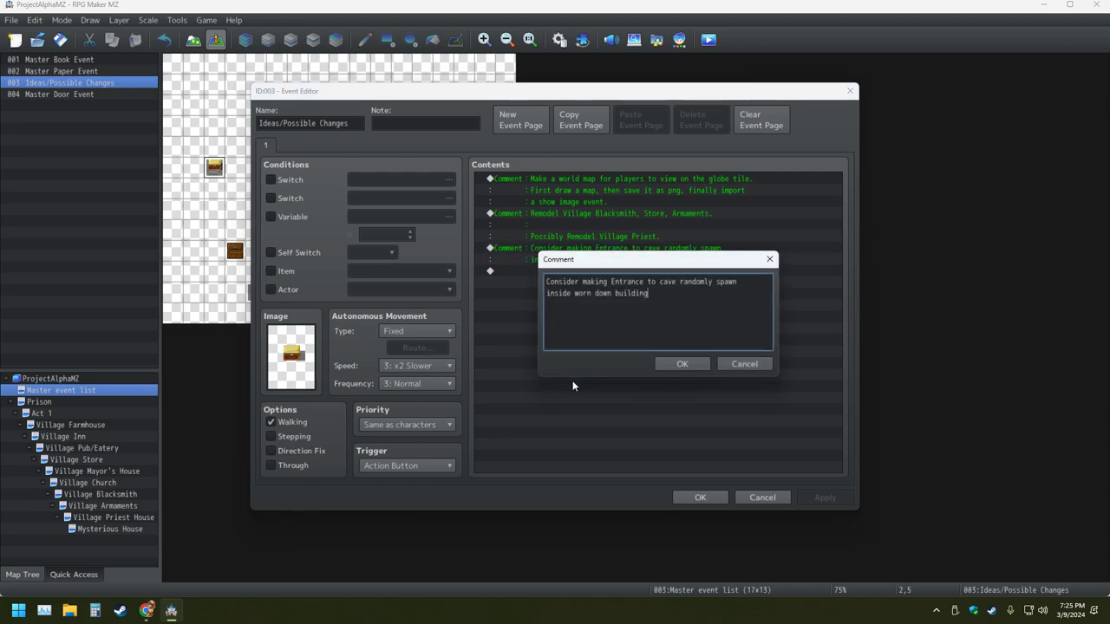
type("Consider making pitfall traps, like in poke")
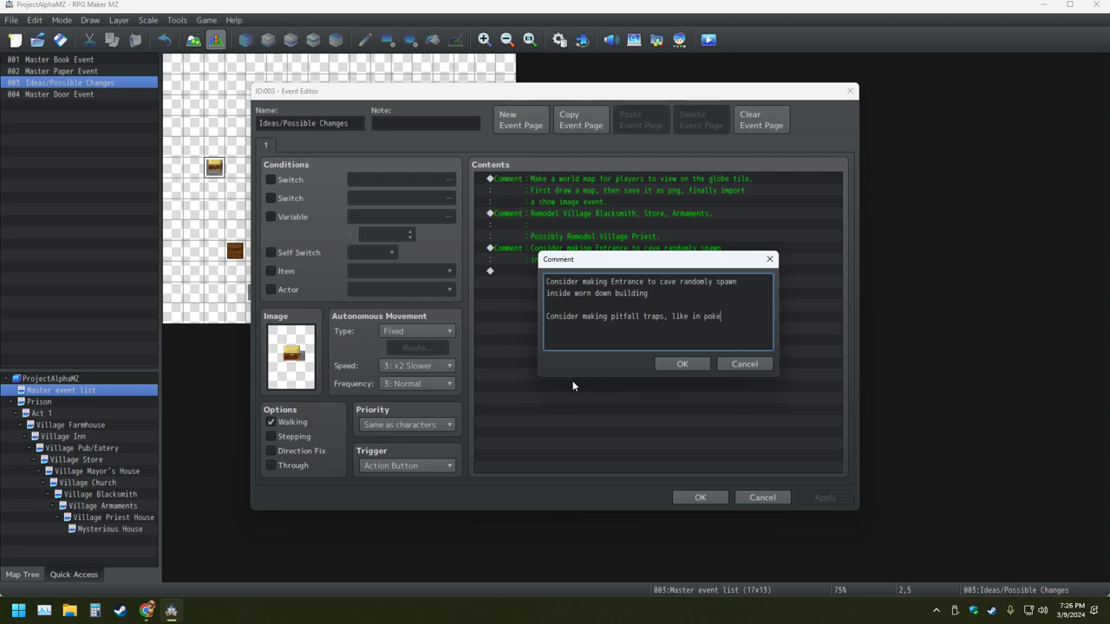
type("mon hoeen league")
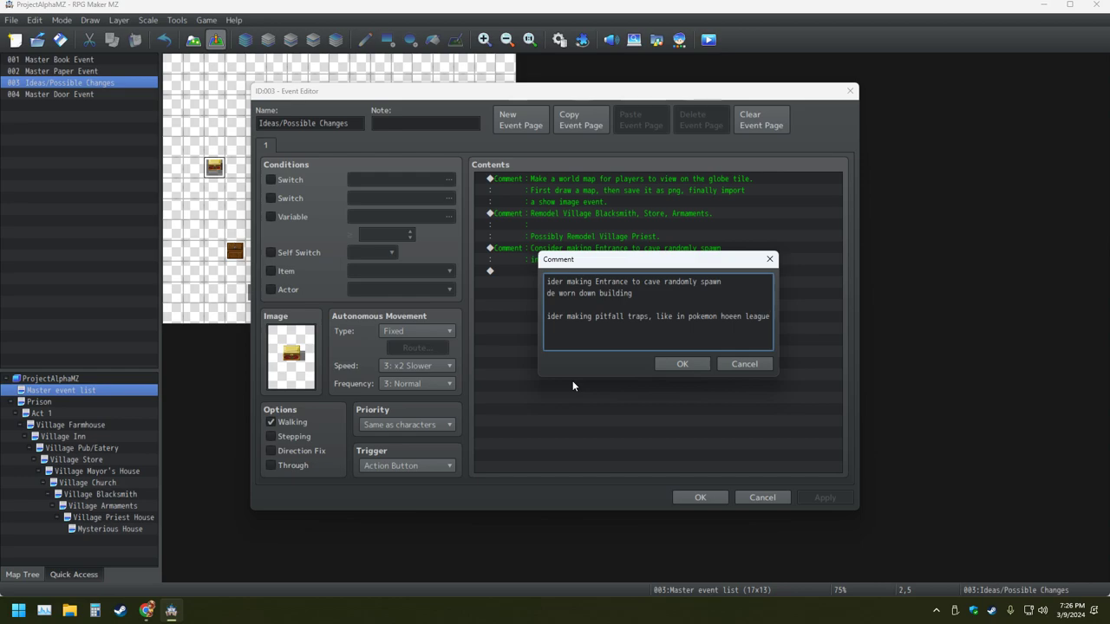
key("BackSpace")
key("BackSpace")
key("BackSpace")
key("BackSpace")
key("BackSpace")
key("BackSpace")
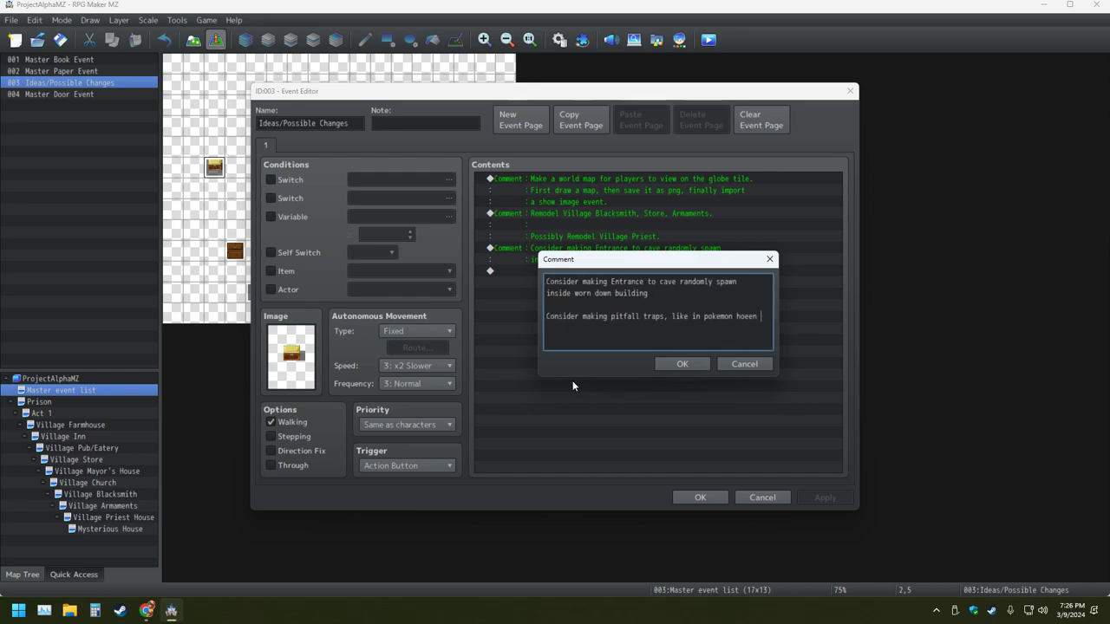
Continue the pitfall trap note on a new line with "league Sootopolis", checking the city's spelling on the Hoenn League page in Chrome
key("Return")
type("eugue")
key("BackSpace")
key("BackSpace")
key("BackSpace")
key("BackSpace")
type("ague Sootop")
key("alt+Tab")
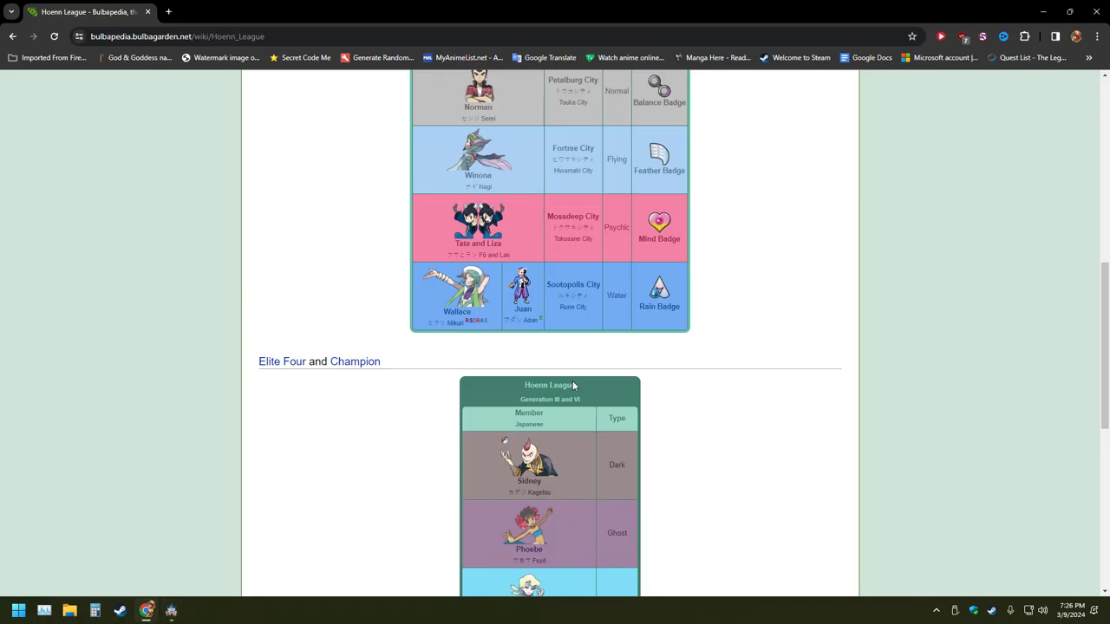
key("alt+Tab")
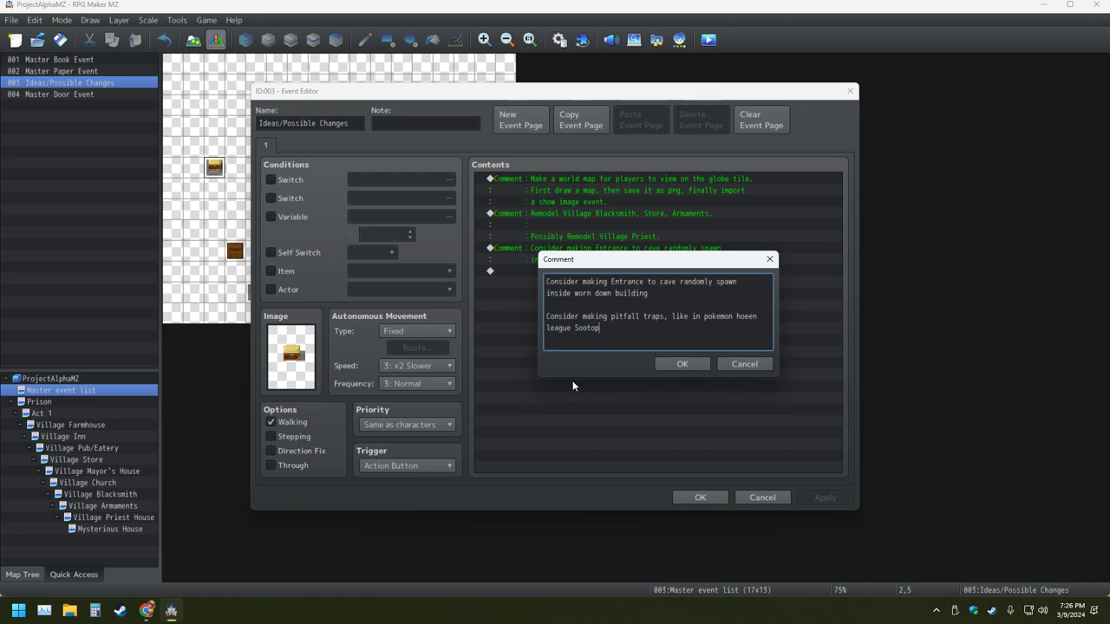
type("olis")
Recheck the city's name on the Hoenn League page in Chrome and end the pitfall trap note with "City."
key("alt+Tab")
key("alt+Tab")
key("alt+Tab")
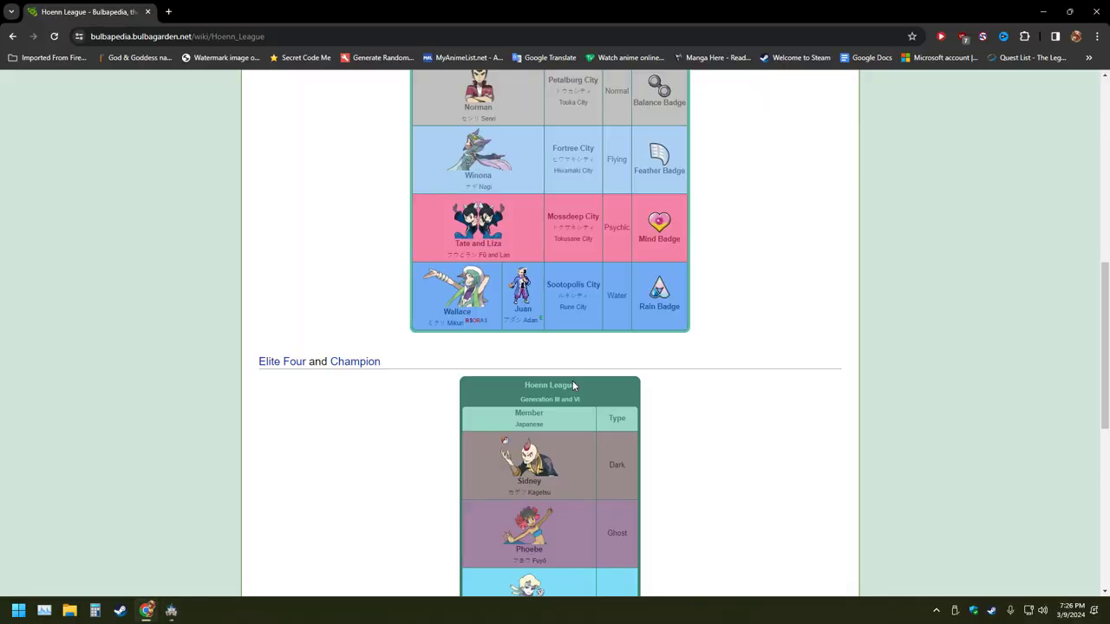
key("alt+Tab")
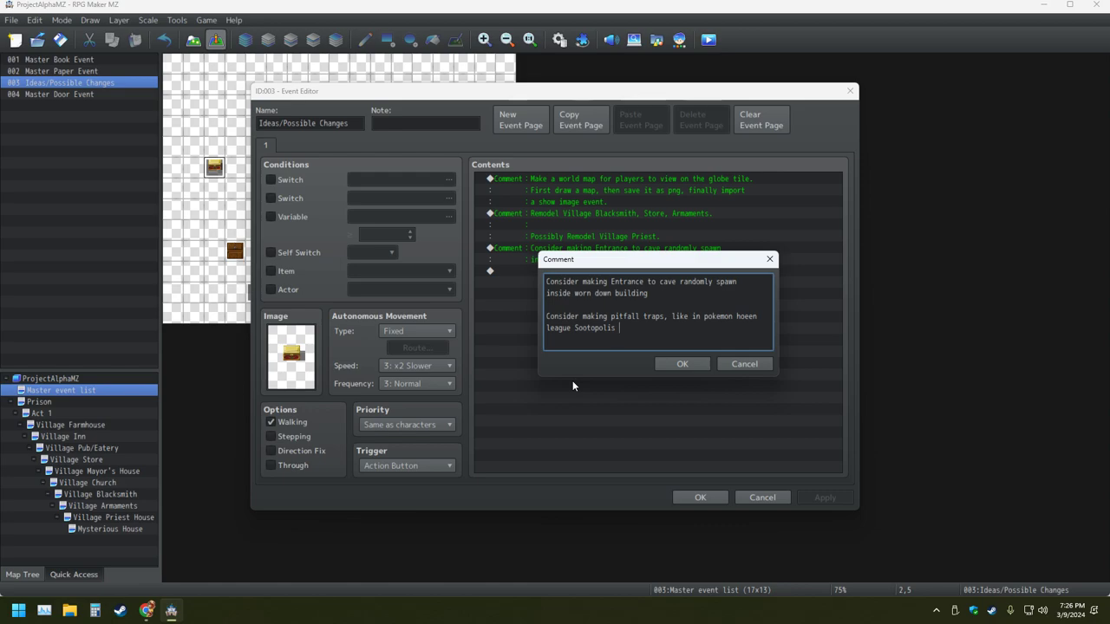
key("alt+Tab")
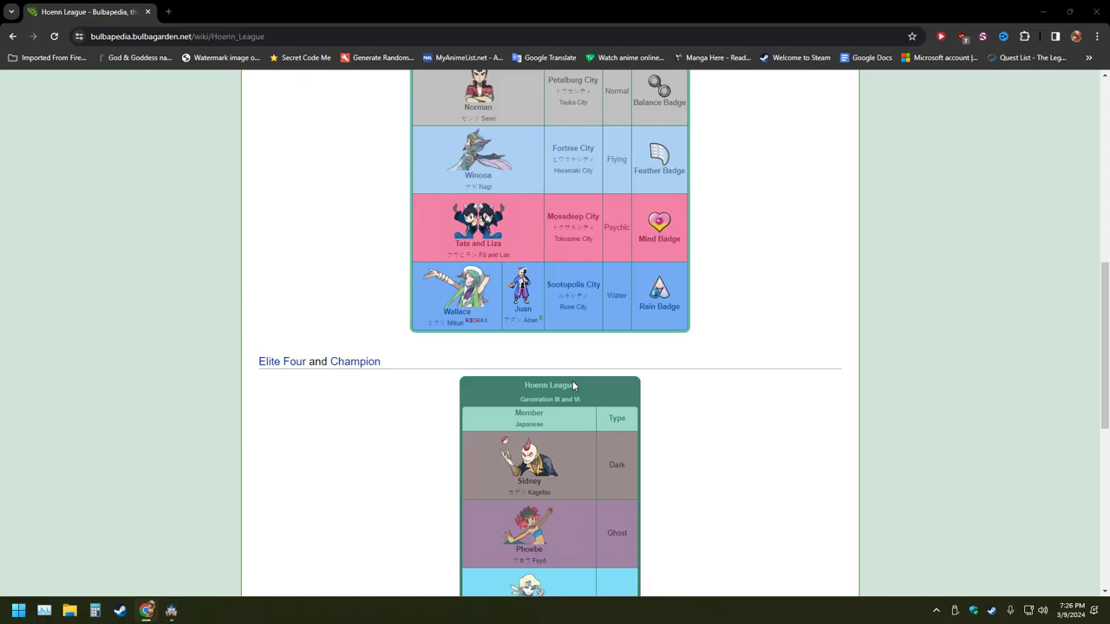
key("alt+Tab")
type("City")
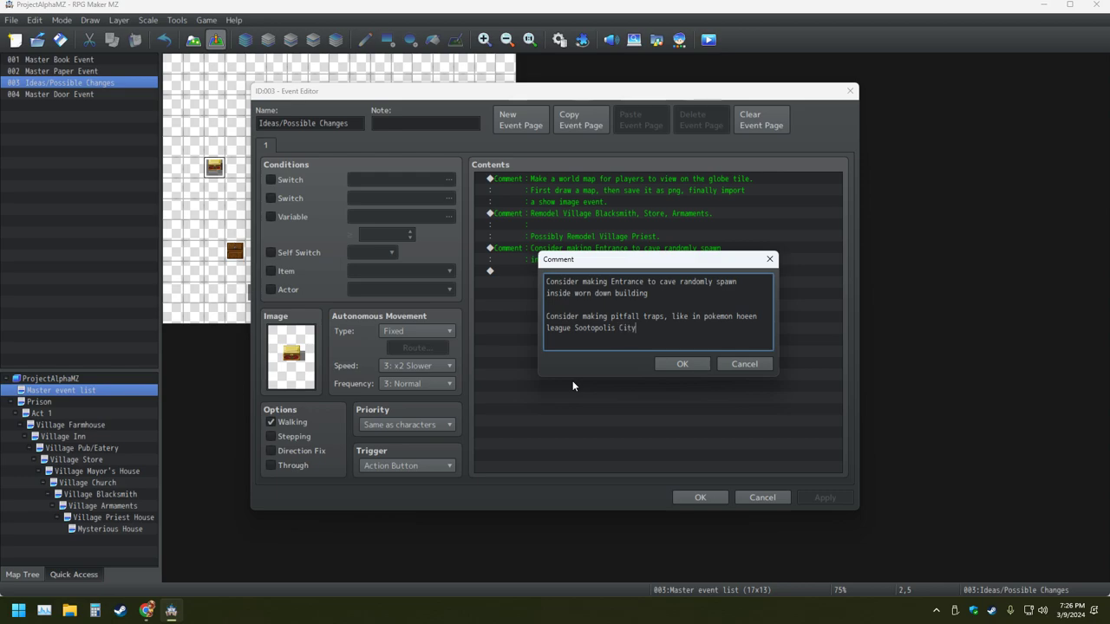
type(".")
key("alt+Tab")
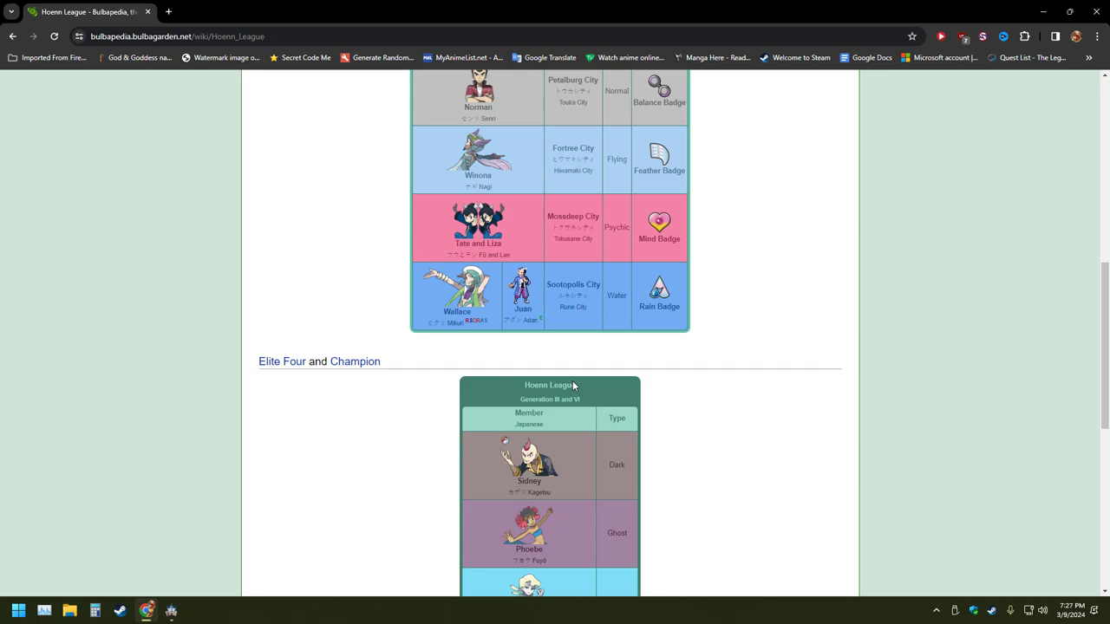
key("alt+Tab")
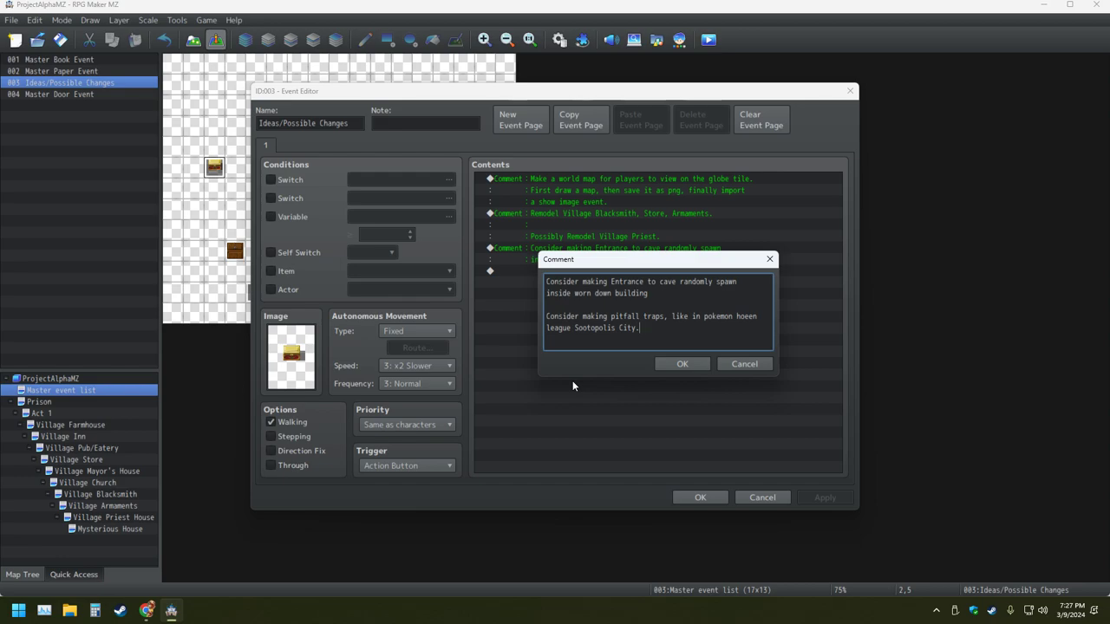
Confirm the pitfall trap comment and the Ideas/Possible Changes event, and open the Mysterious House map for tile editing
left_click(683, 364)
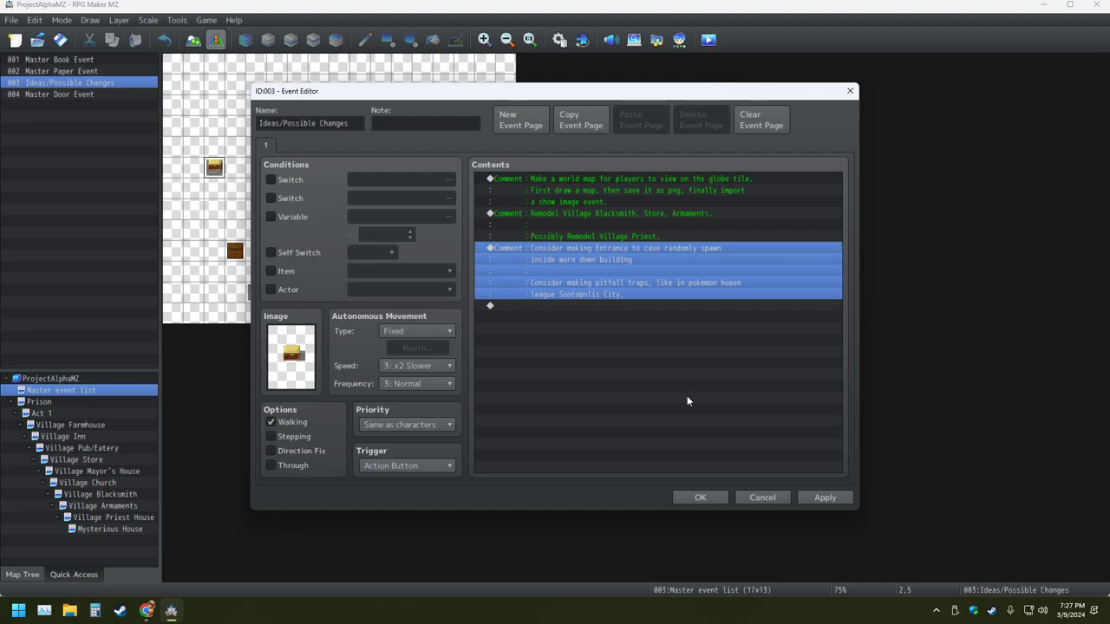
left_click(706, 498)
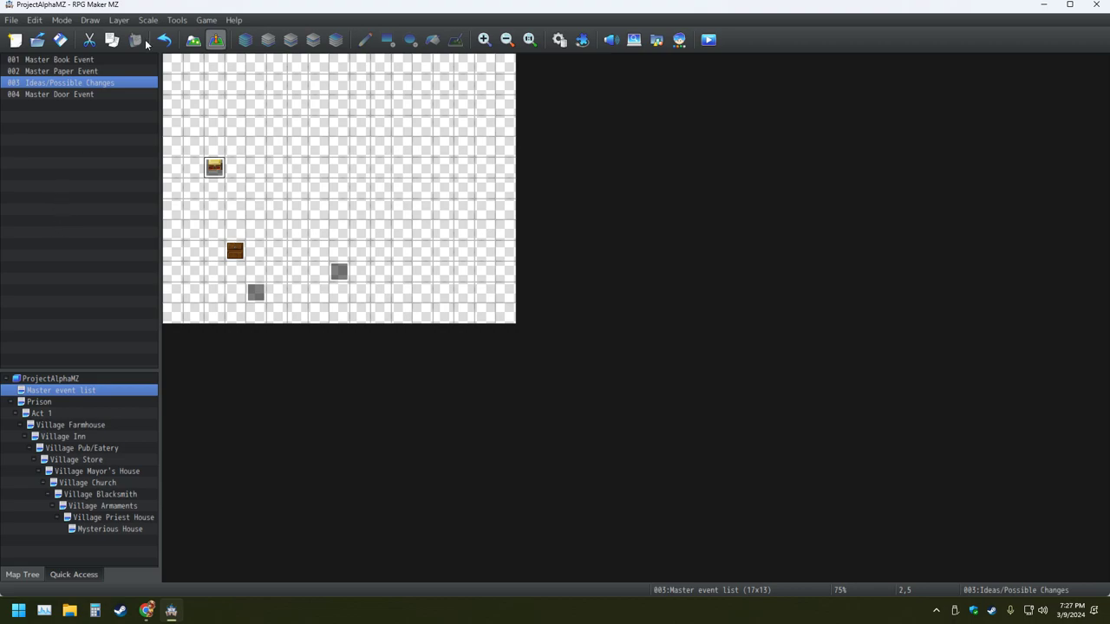
left_click(194, 39)
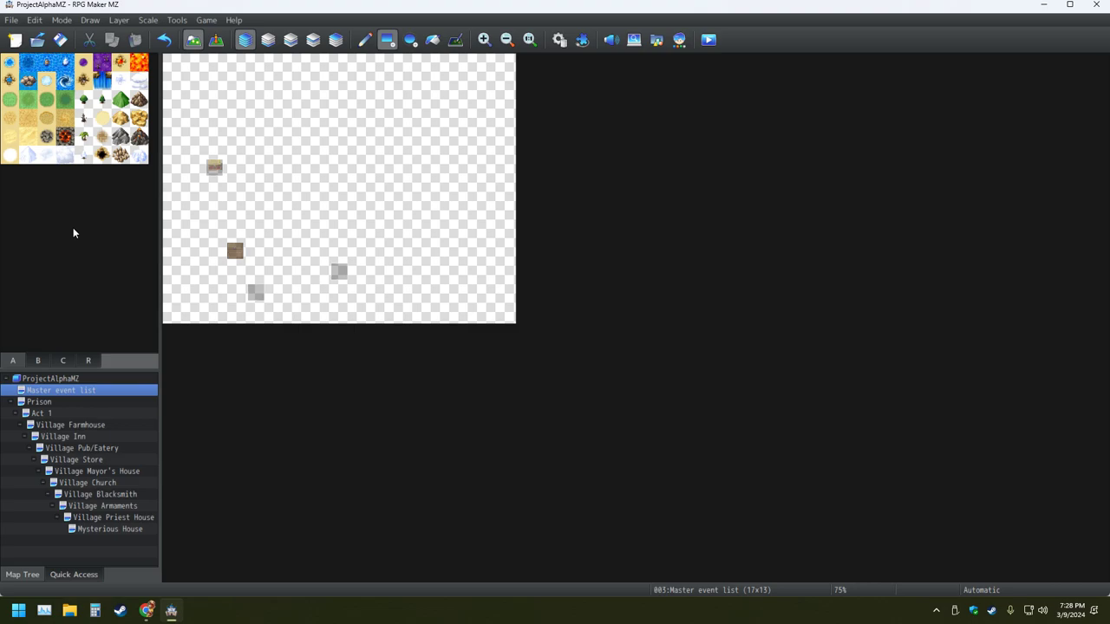
left_click(106, 531)
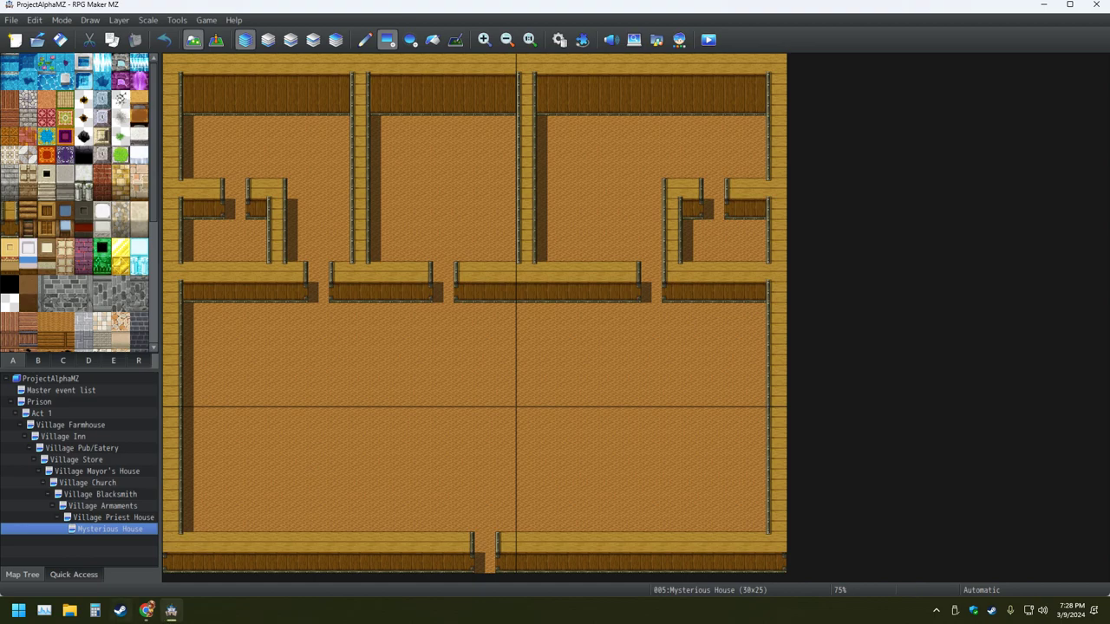
Switch to Chrome, search the web for "pokemon colloseum", and view the game's cover image
left_click(146, 610)
left_click(174, 38)
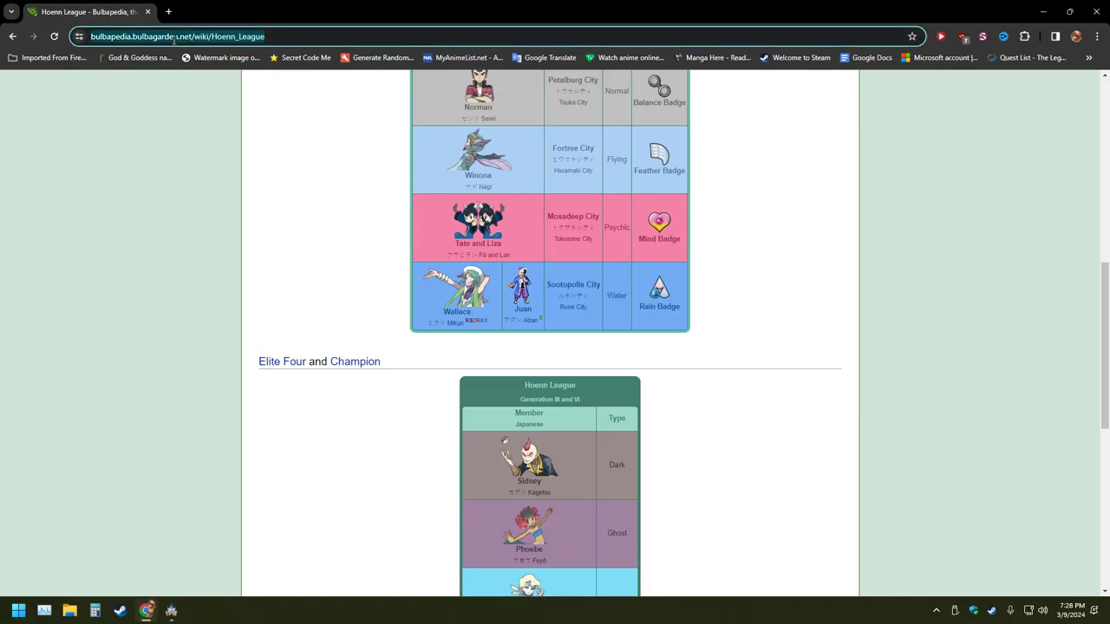
type("pokemon")
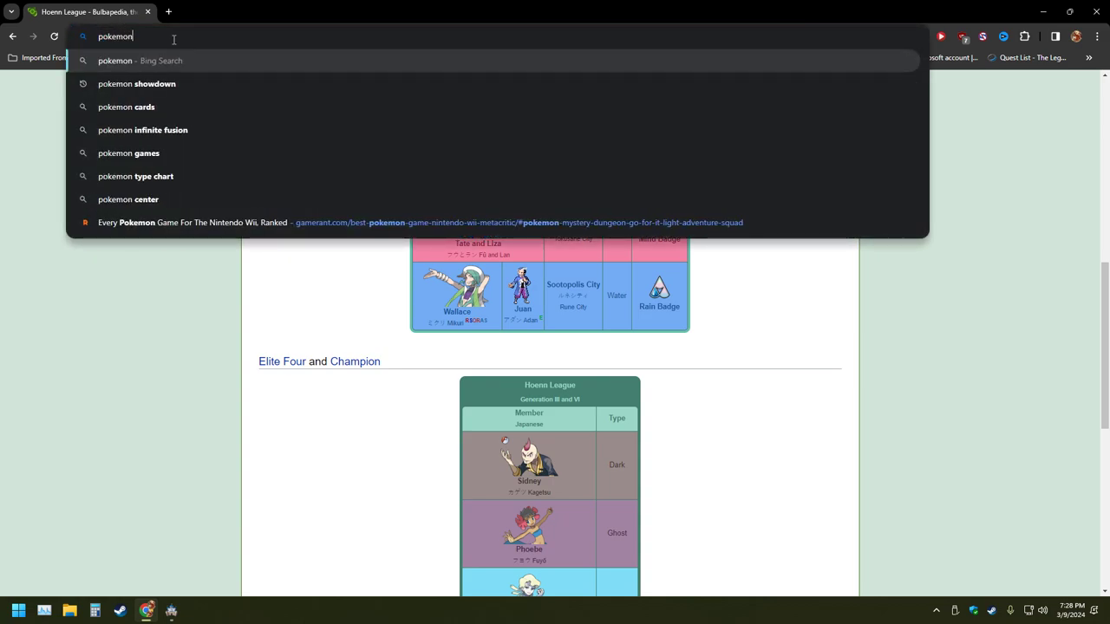
type(" collosuem")
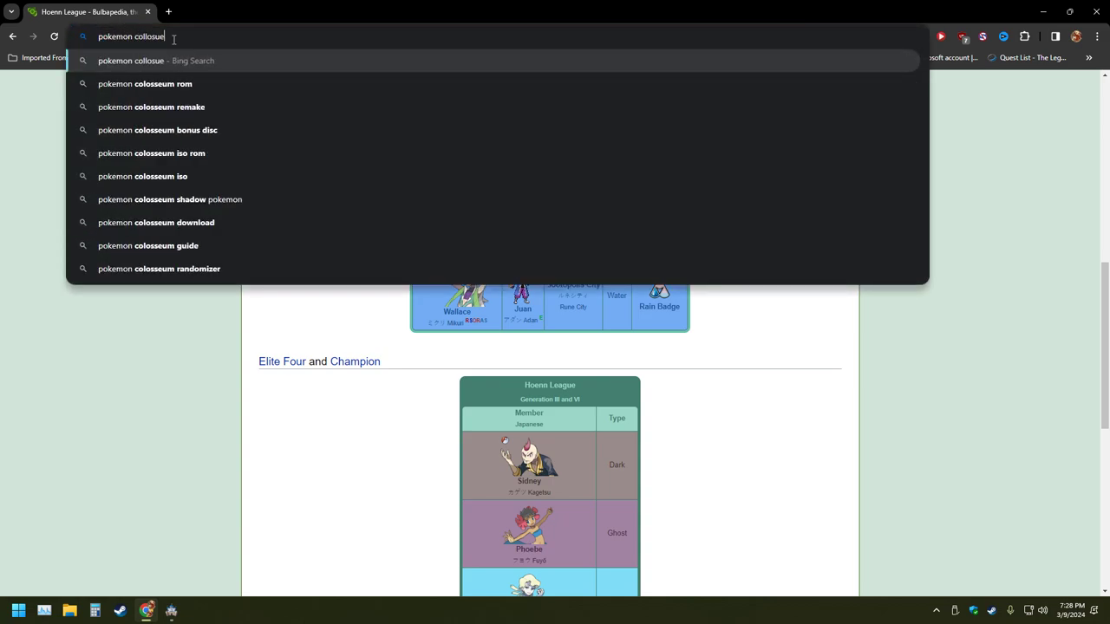
key("BackSpace")
key("BackSpace")
key("BackSpace")
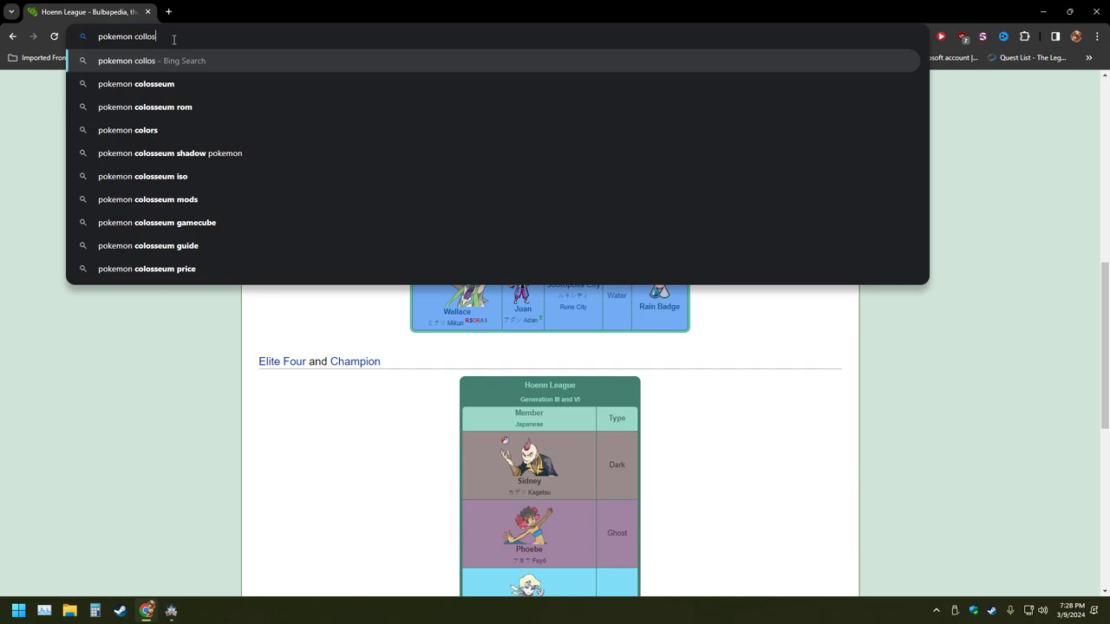
type("eum")
key("Return")
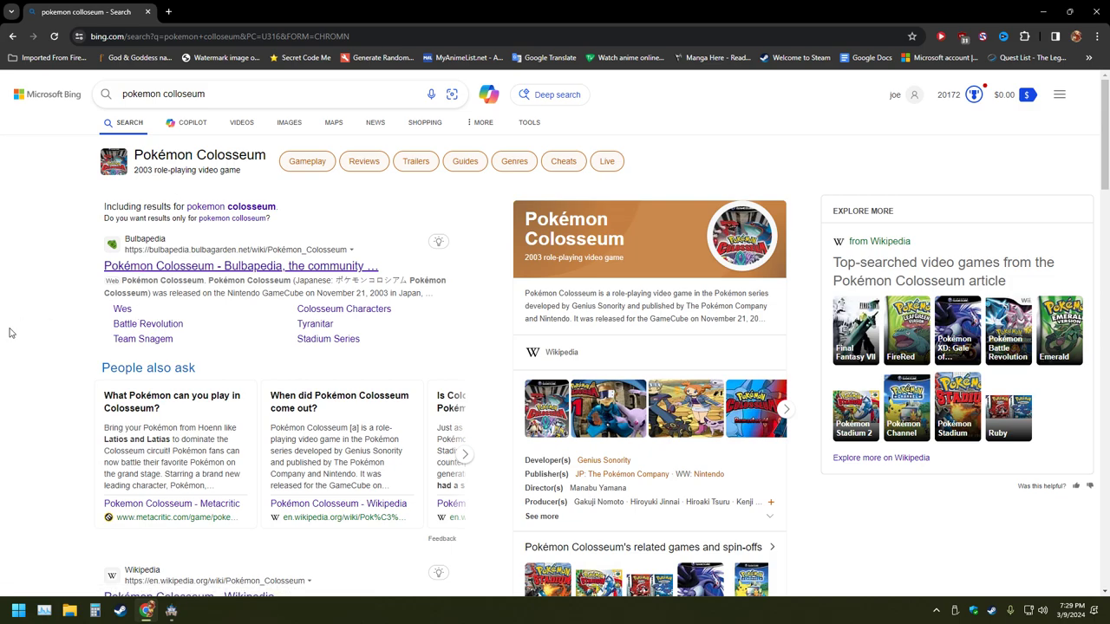
left_click(546, 408)
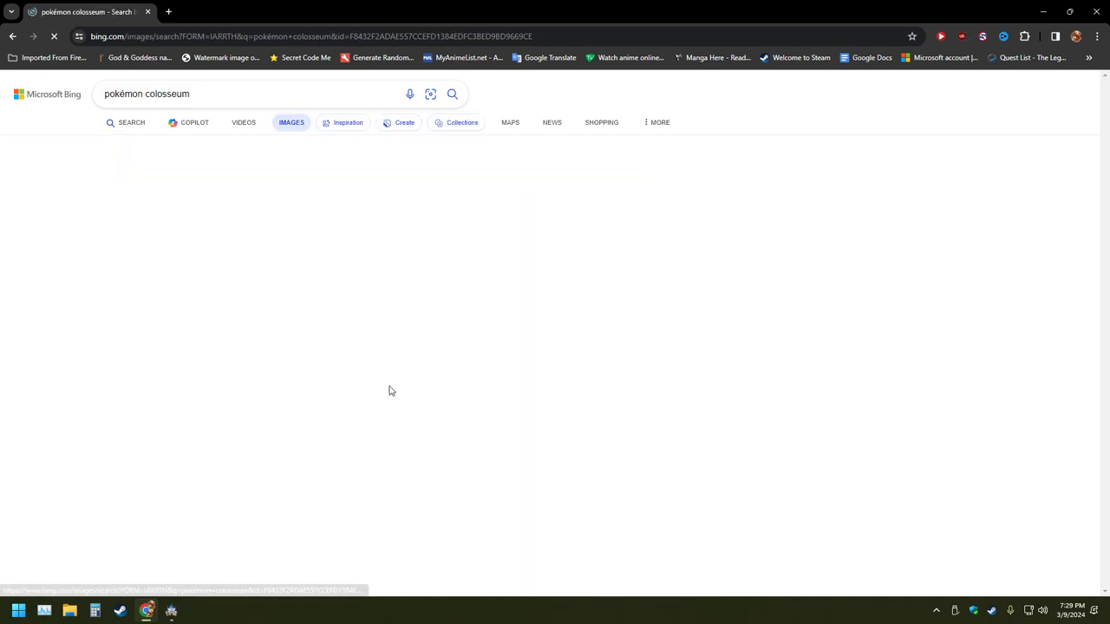
left_click(380, 373)
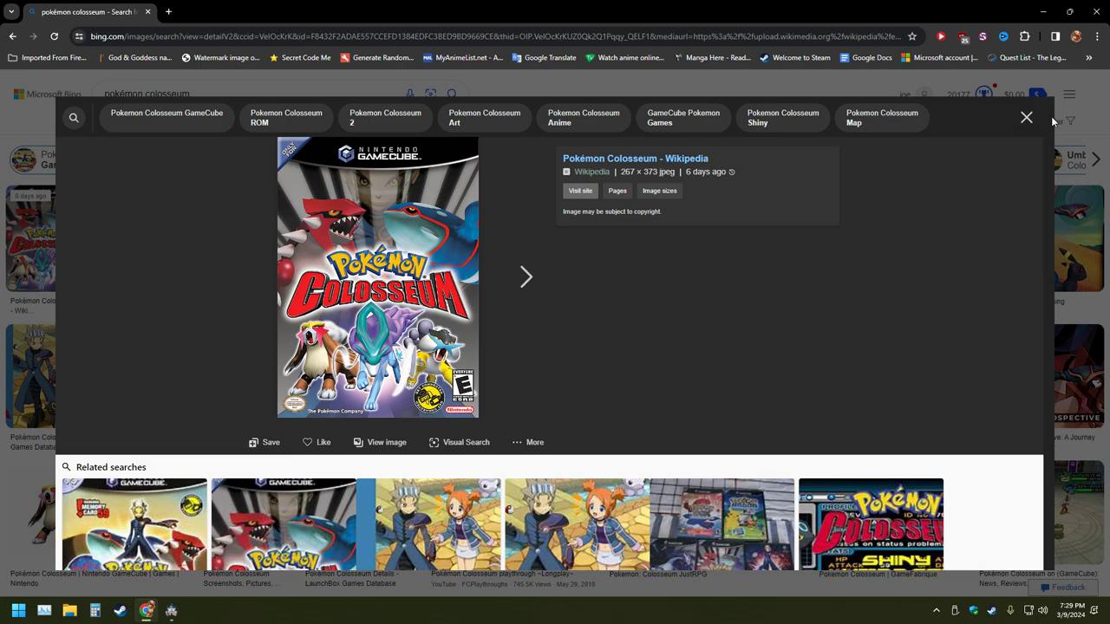
left_click(1026, 119)
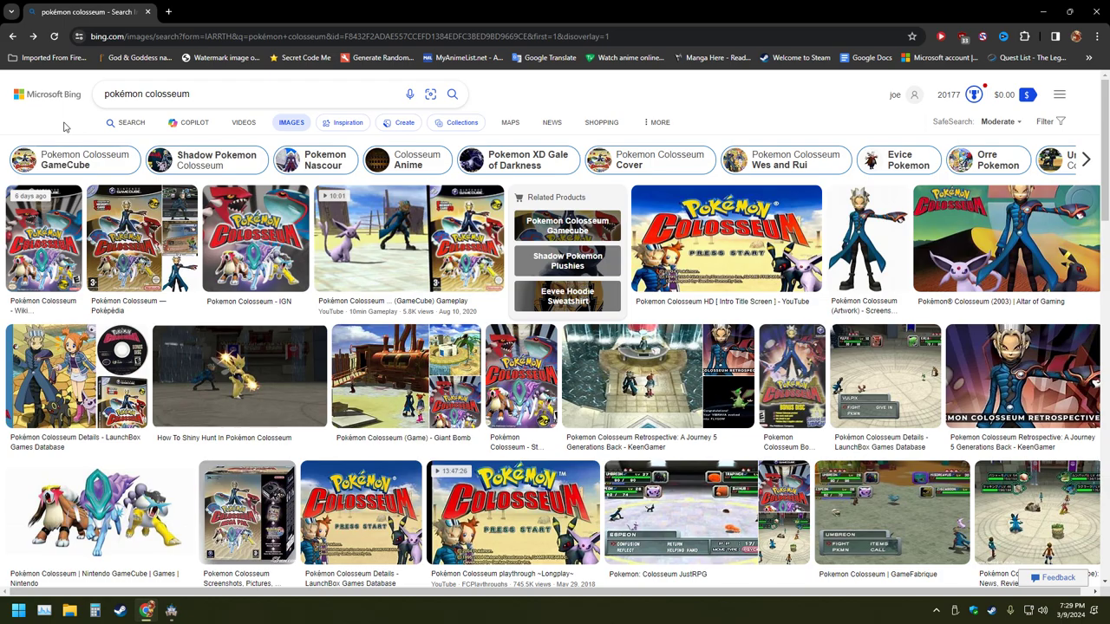
Switch back to RPG Maker MZ and save the project
key("alt+Tab")
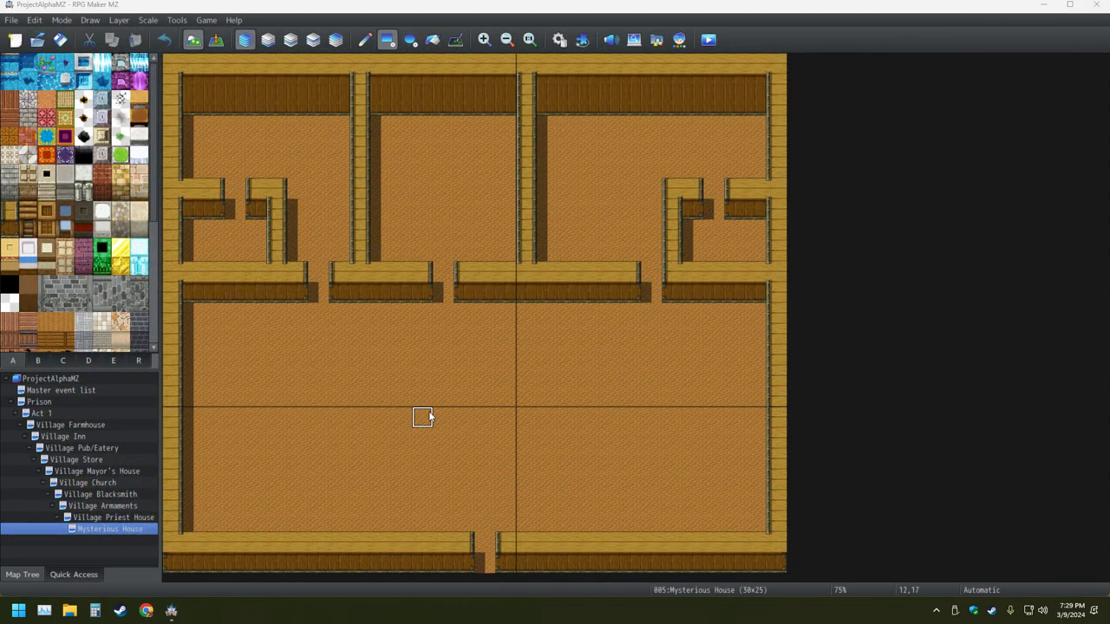
key("ctrl+s")
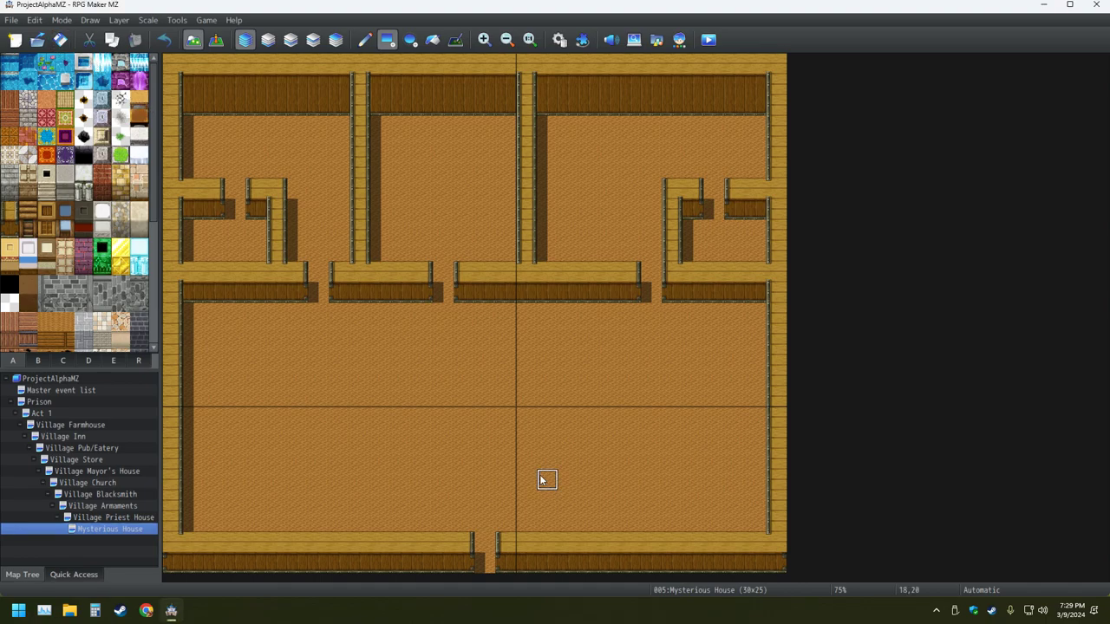
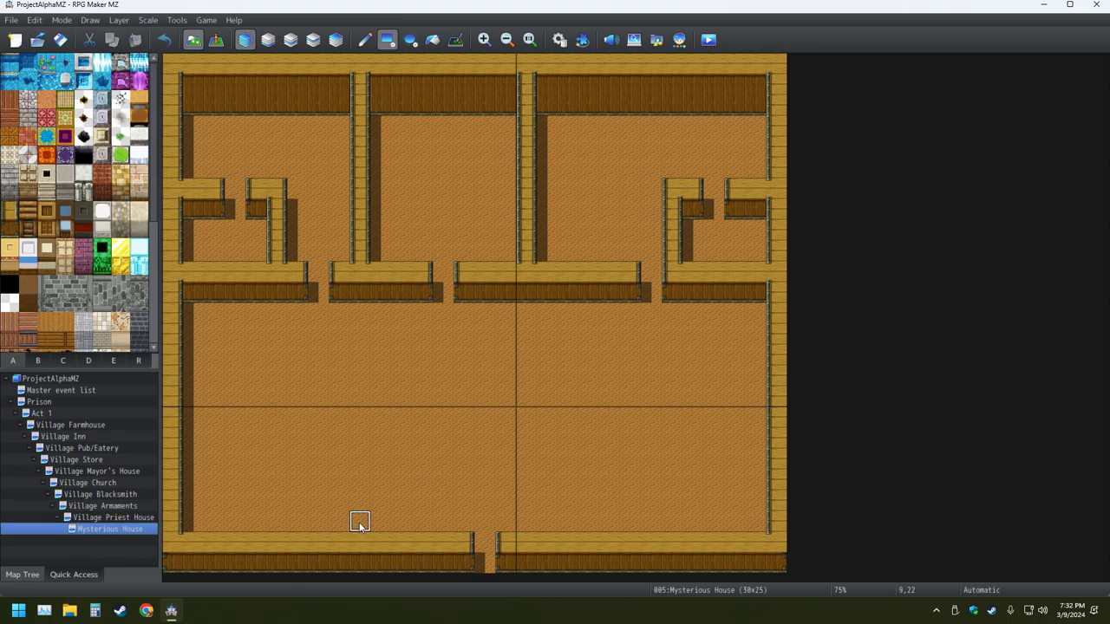
Enclose a lower-left room with a vertical wall at column 11 up to row 14 and a wall with its face along row 14
left_click_drag(359, 523, 360, 403)
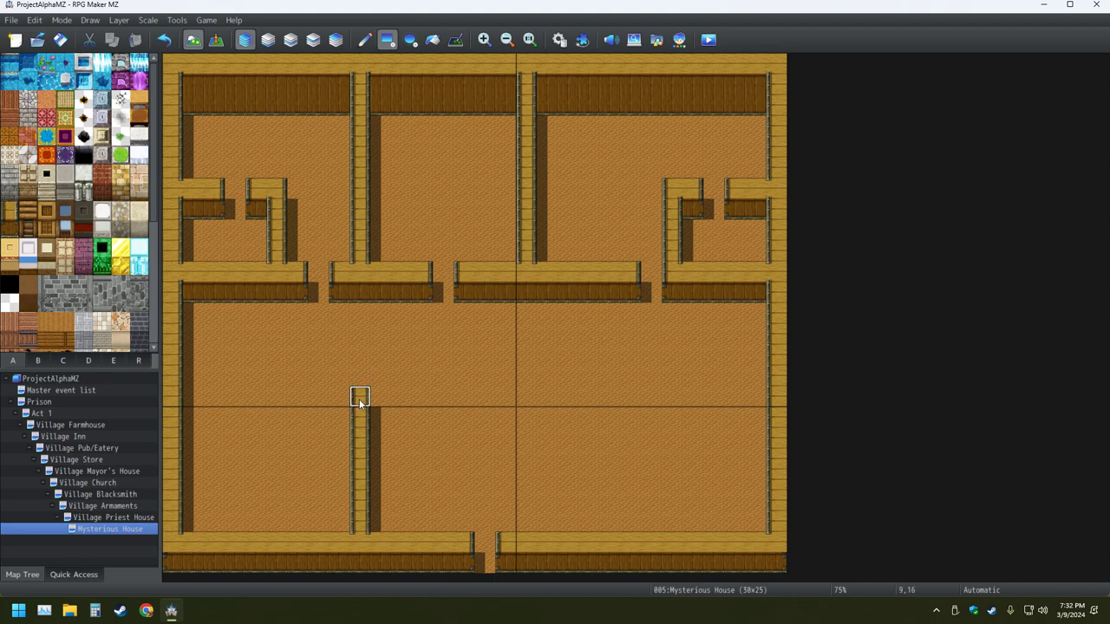
key("ctrl+z")
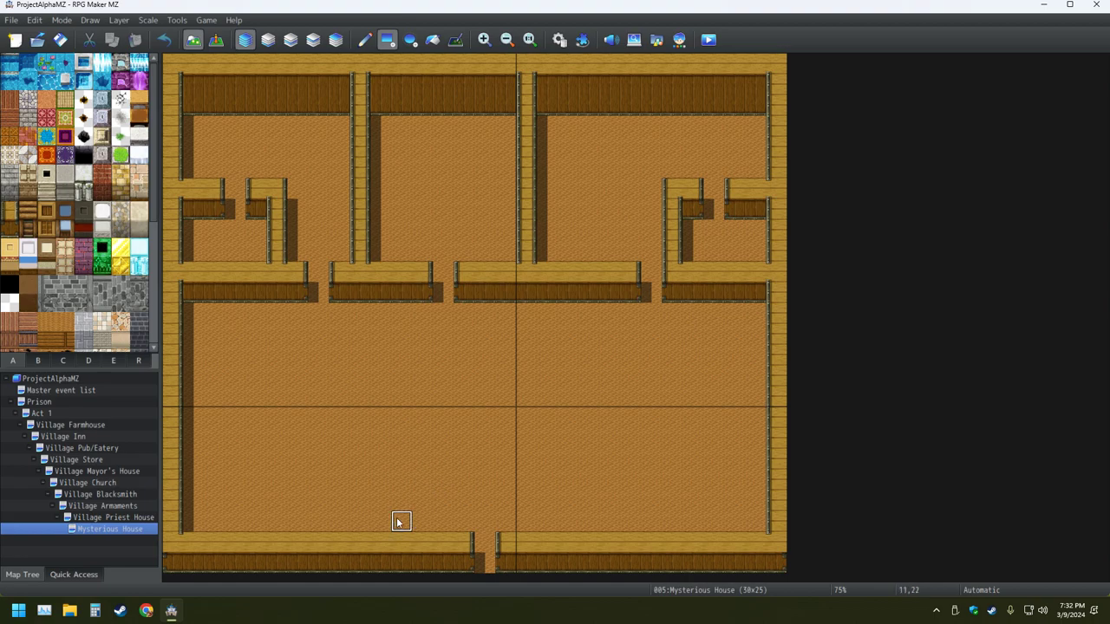
left_click_drag(401, 521, 392, 399)
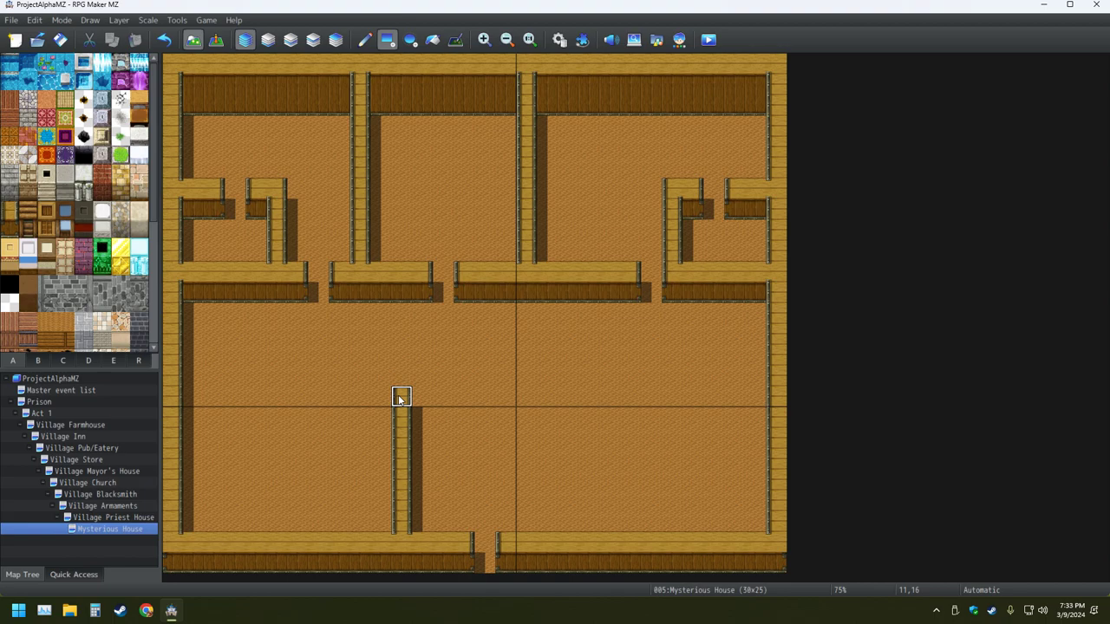
left_click_drag(401, 398, 398, 375)
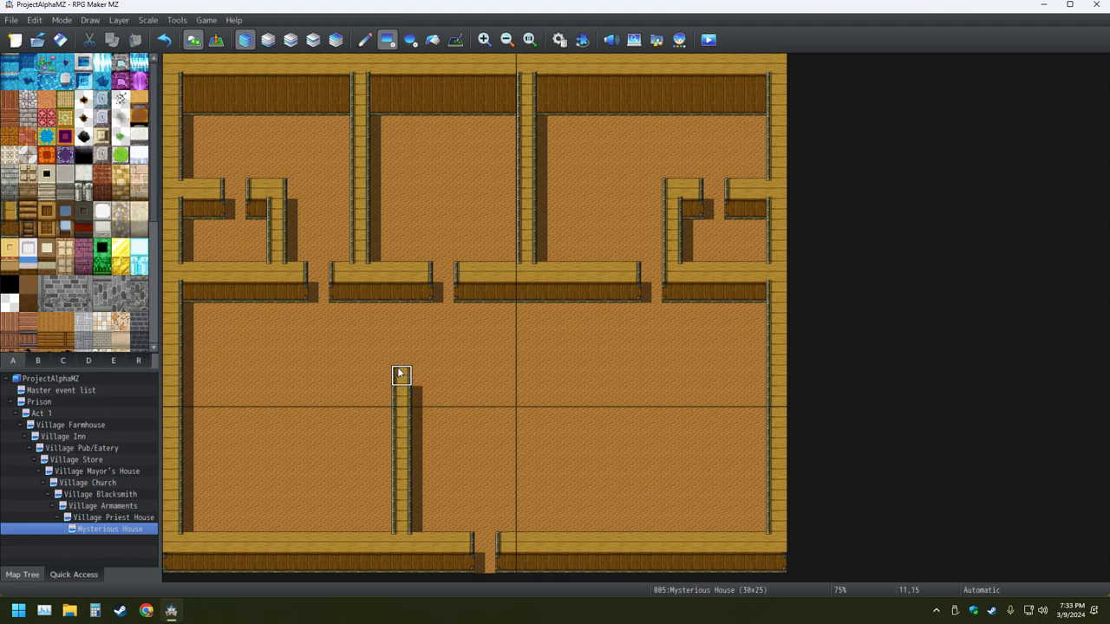
mouse_move(399, 375)
left_mouse_down()
mouse_move(400, 354)
mouse_move(399, 371)
left_mouse_up()
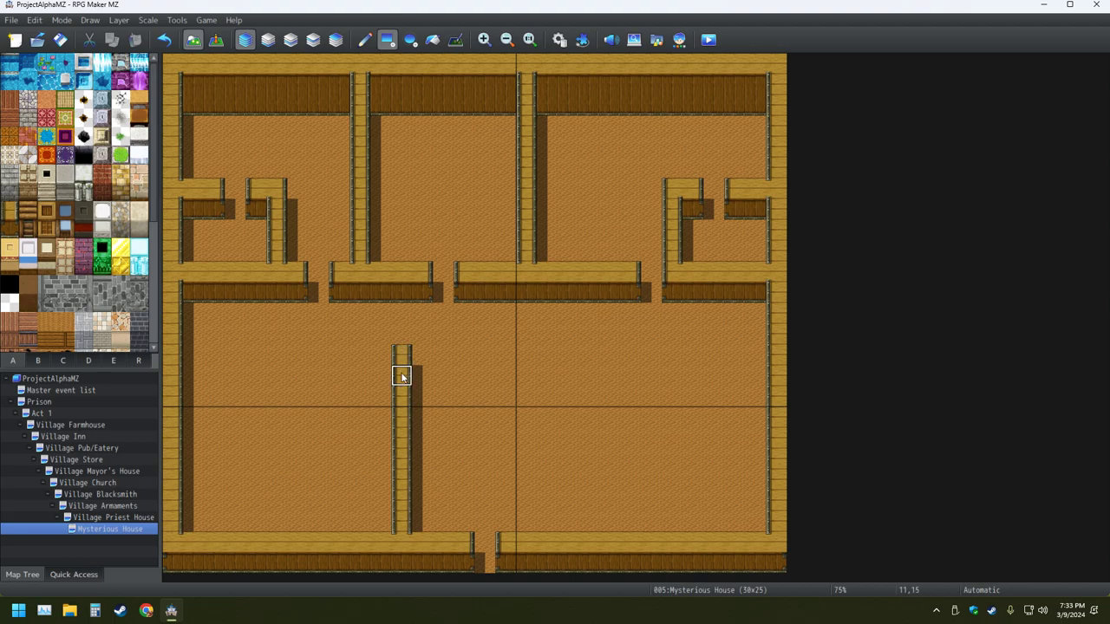
left_click(400, 335)
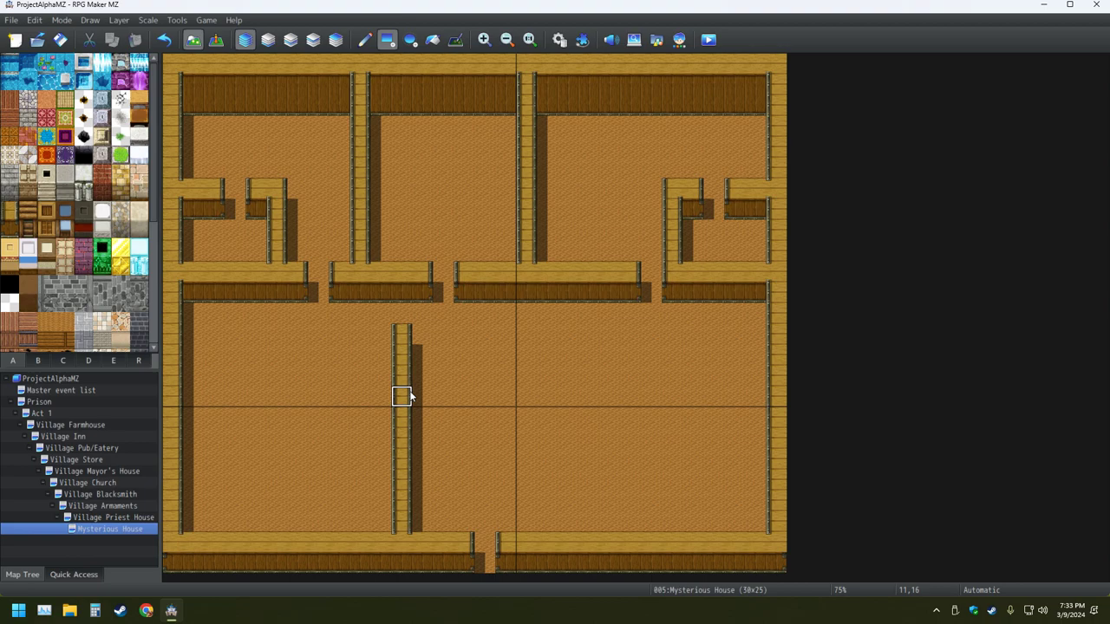
key("ctrl+z")
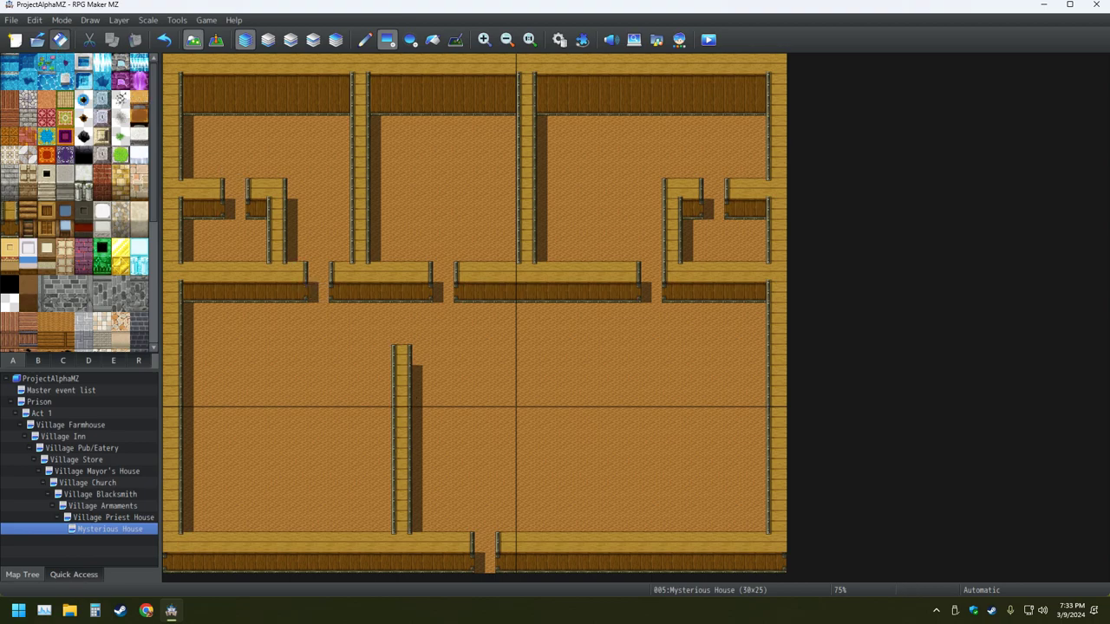
left_click(402, 375)
left_click_drag(398, 356, 187, 350)
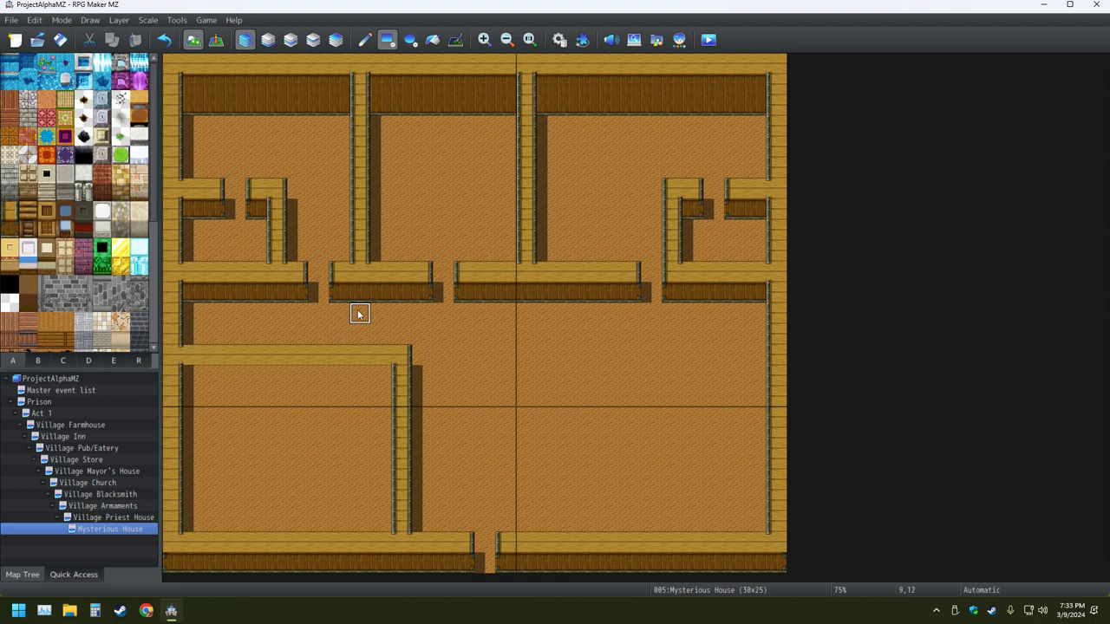
left_click_drag(376, 374, 180, 371)
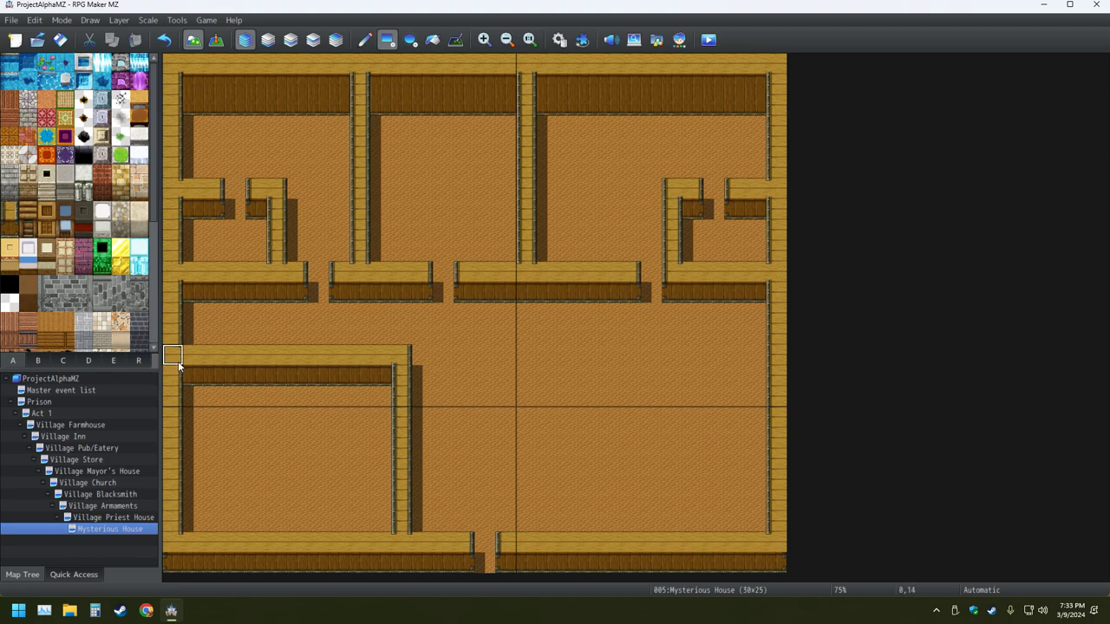
Try making the lower-left room's back wall face two tiles high
left_click(378, 397)
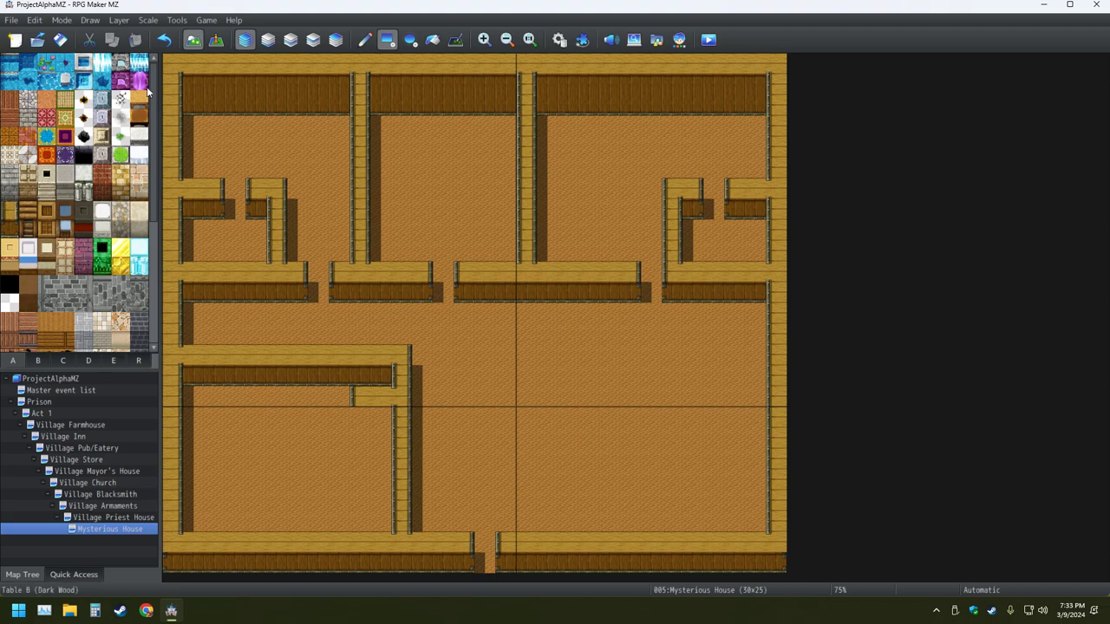
left_click(164, 39)
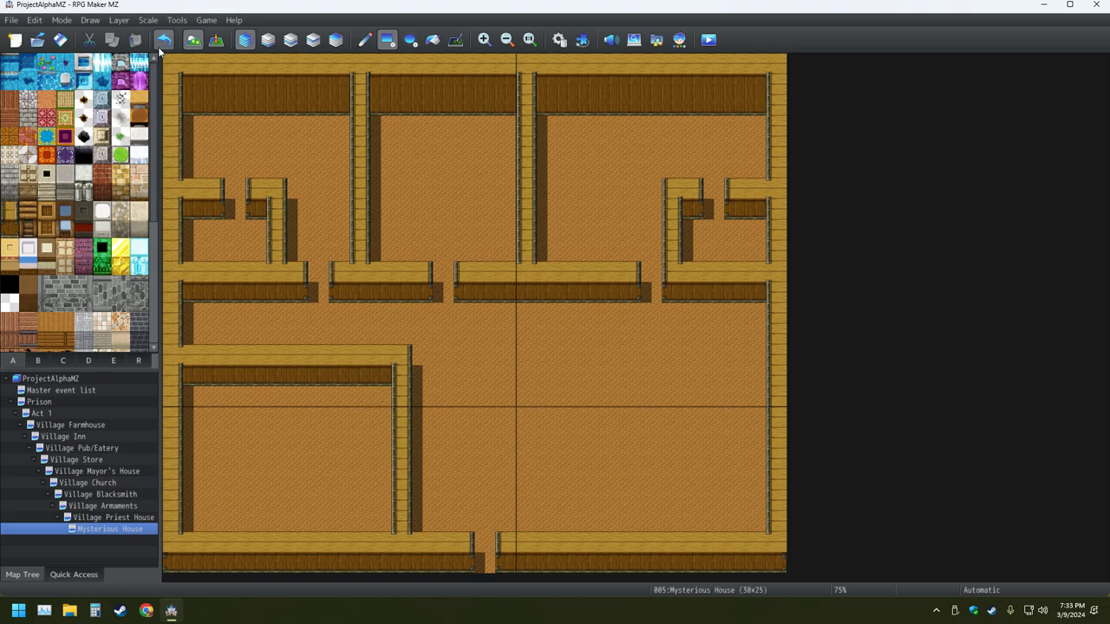
left_click(387, 404)
left_click(352, 402)
left_click_drag(352, 403, 196, 389)
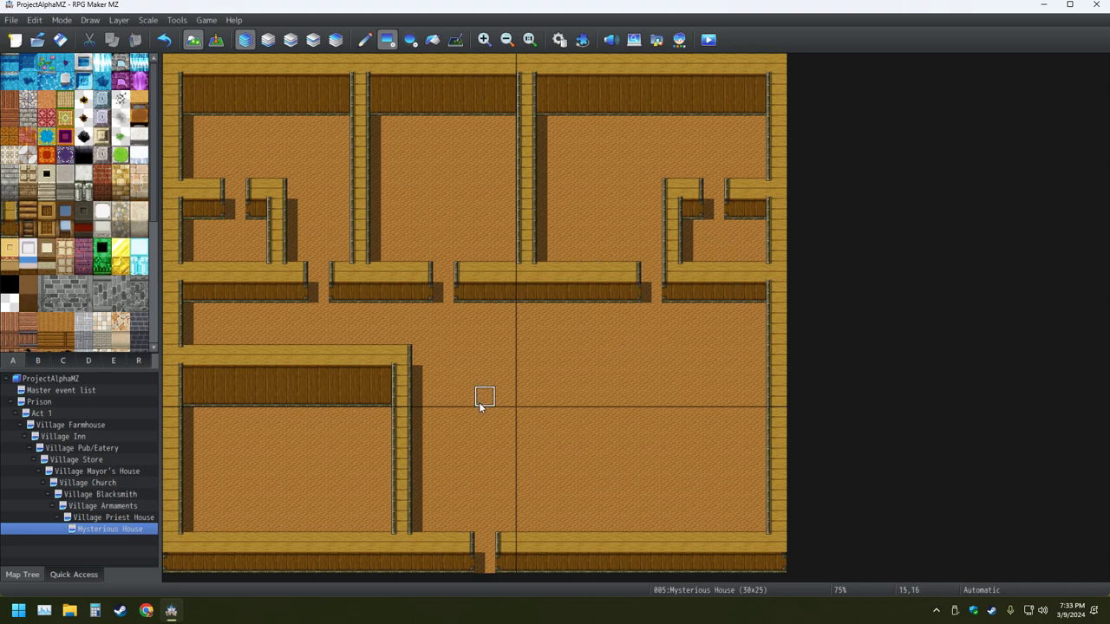
key("ctrl+z")
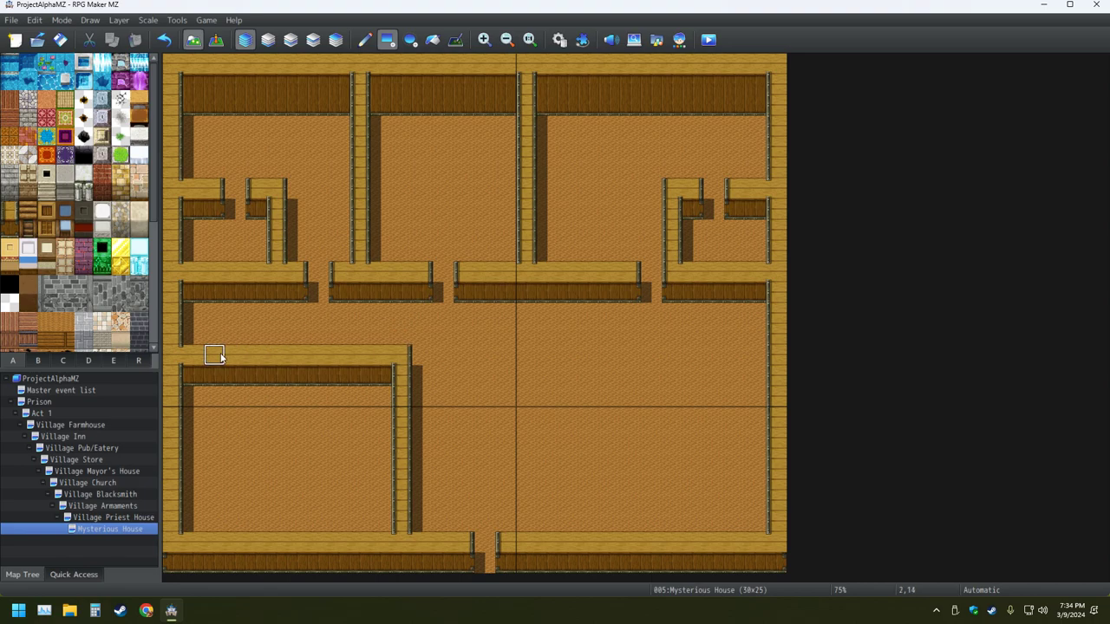
Cut a doorway at column 9 in the lower-left room's back wall, close the gap in the house's bottom wall, and save
left_click_drag(361, 362, 363, 378)
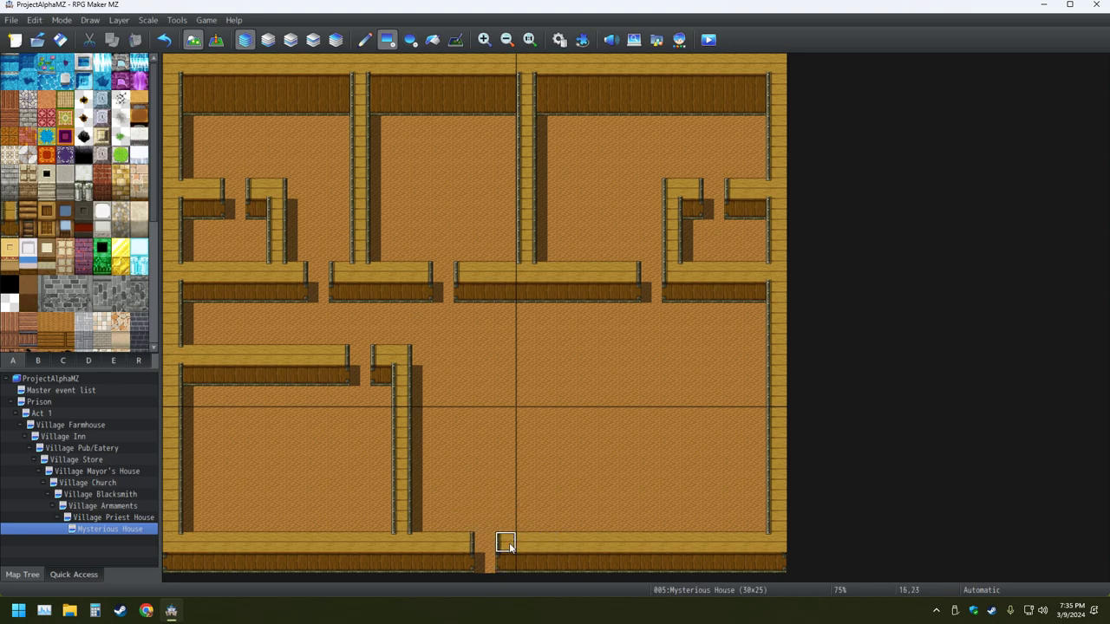
right_click_drag(510, 547, 509, 564)
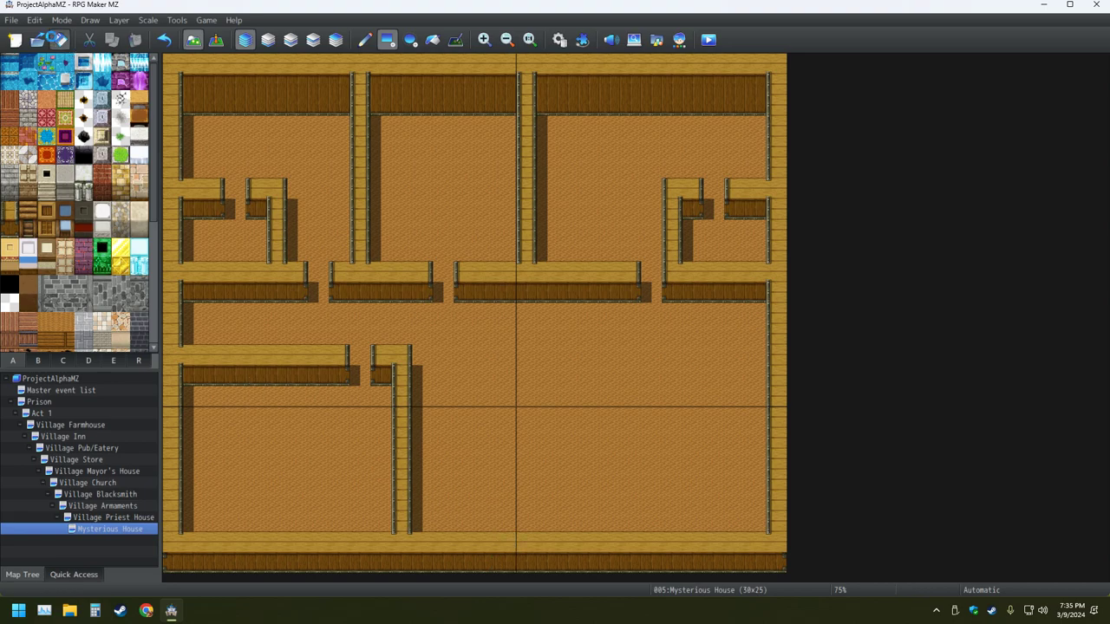
left_click(59, 39)
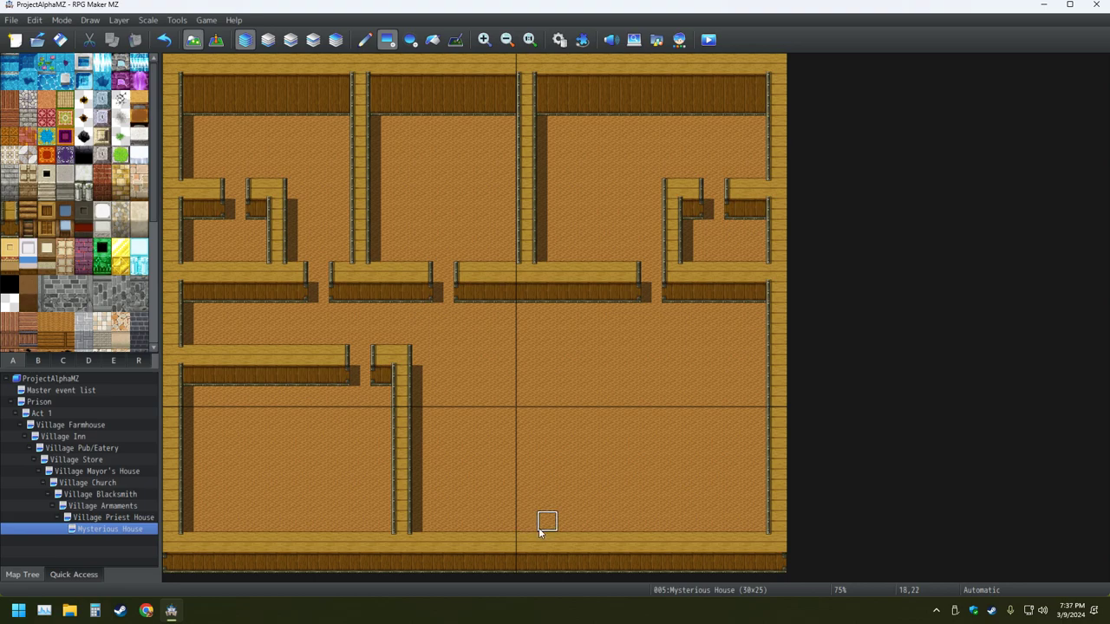
Enclose a lower-right room with walls along column 18 and row 14, leaving a doorway at column 27
mouse_move(542, 527)
left_mouse_down()
mouse_move(548, 366)
mouse_move(565, 354)
mouse_move(760, 357)
mouse_move(760, 381)
mouse_move(565, 382)
left_mouse_up()
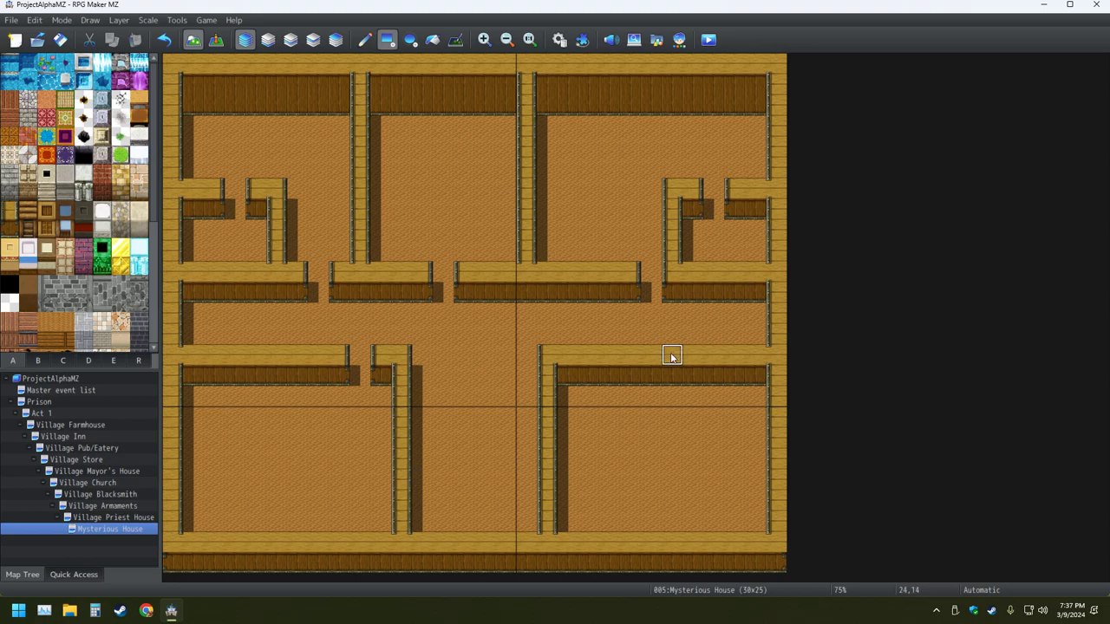
left_click(733, 356)
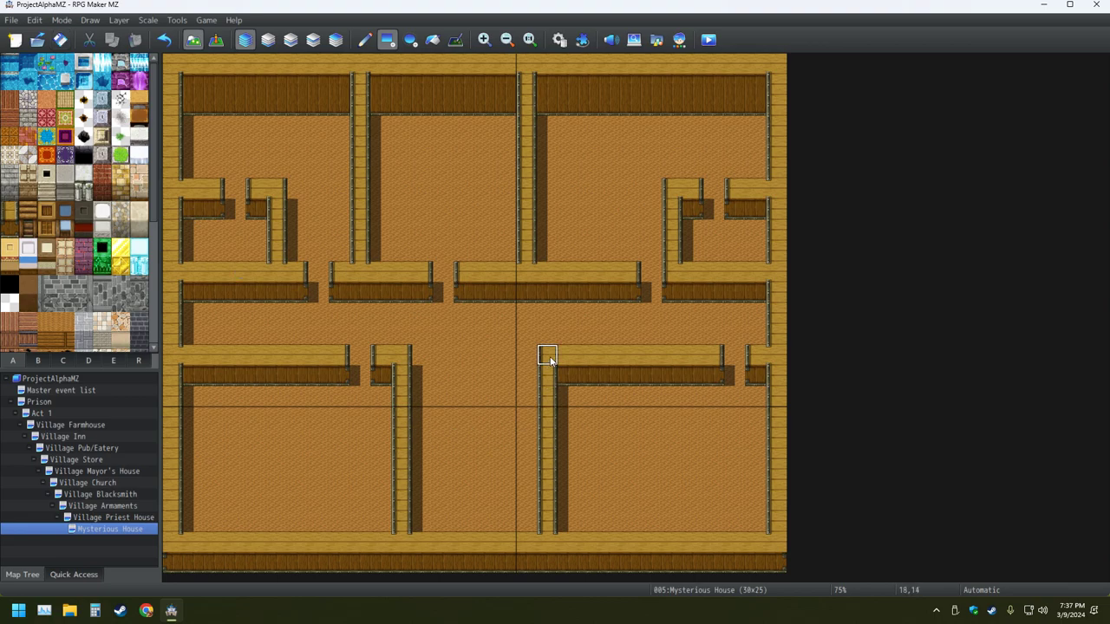
Close off the lower middle room with a row 14 wall and wall face, leaving a doorway at column 13, and save
left_click_drag(536, 359, 415, 356)
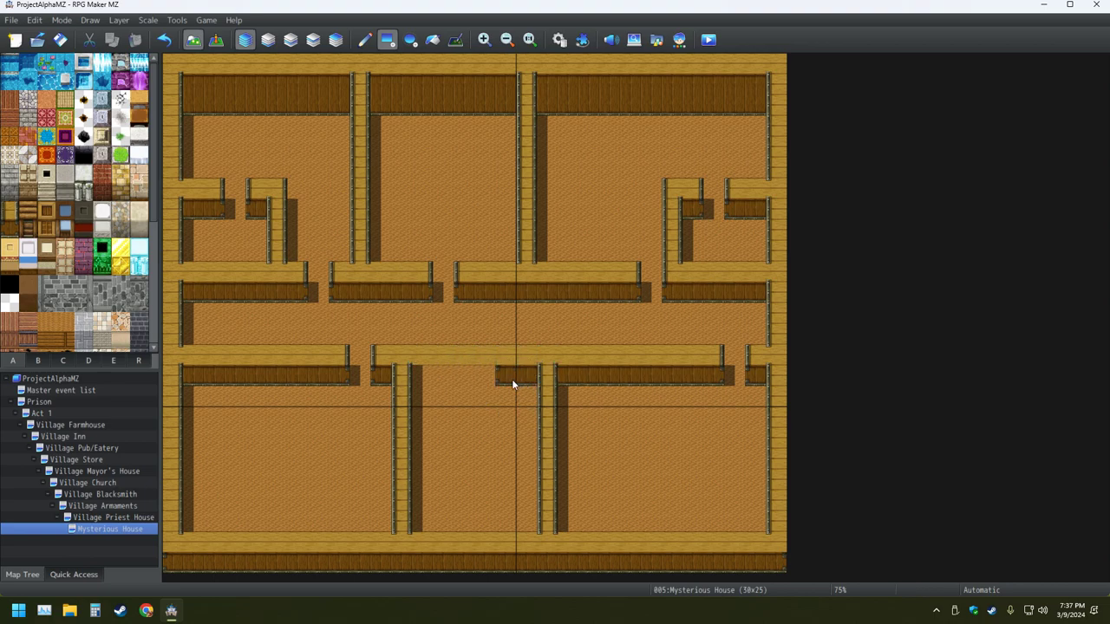
left_click_drag(512, 384, 431, 379)
left_click(421, 379)
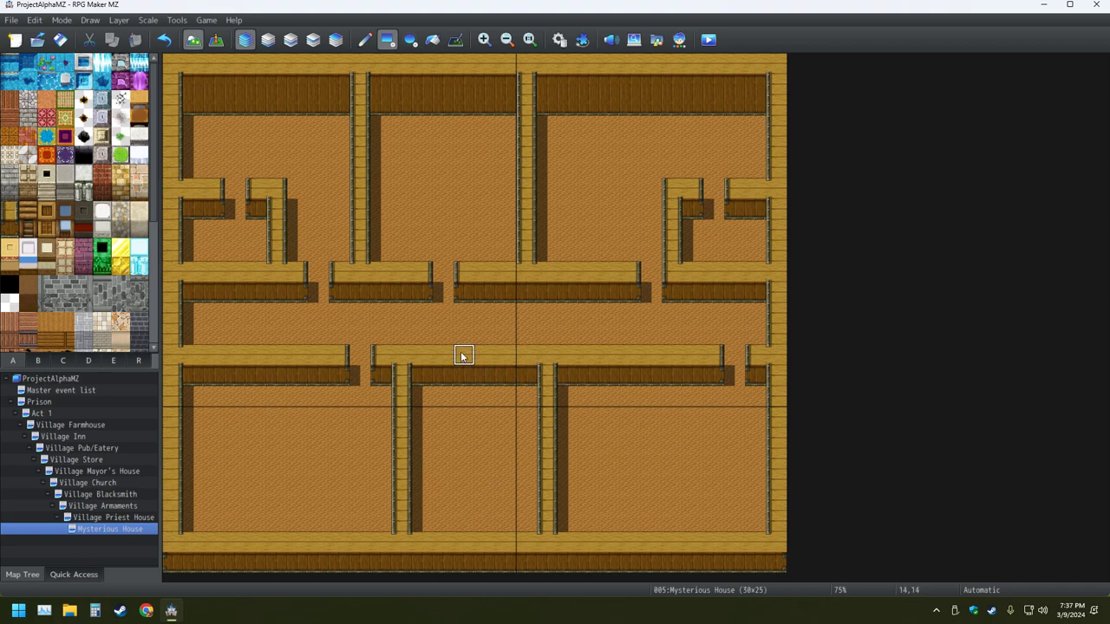
left_click_drag(441, 354, 439, 384)
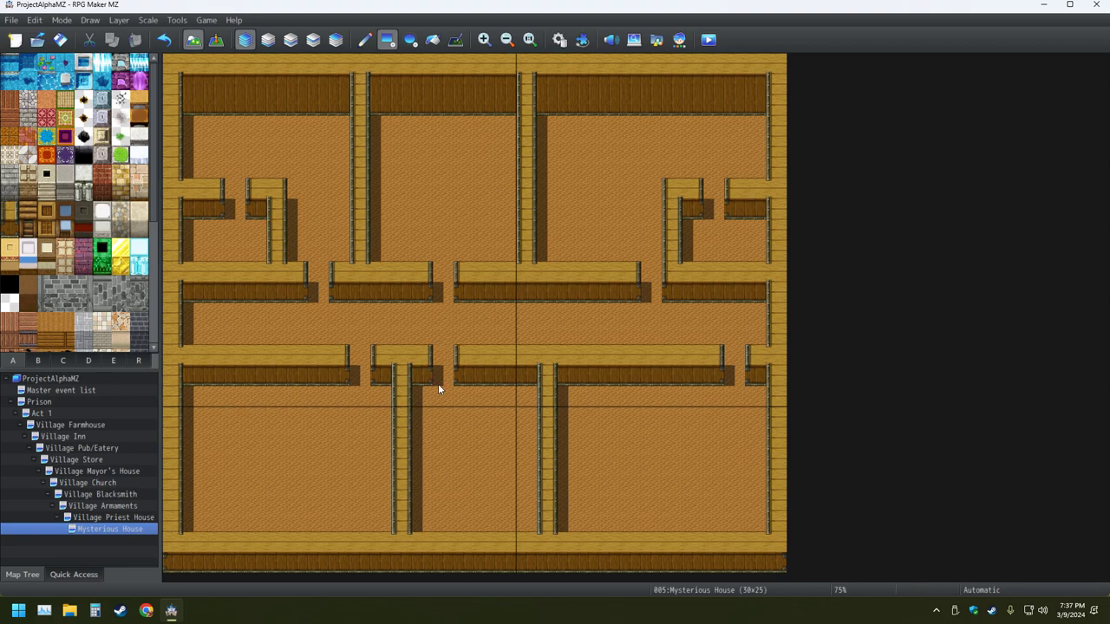
left_click(60, 39)
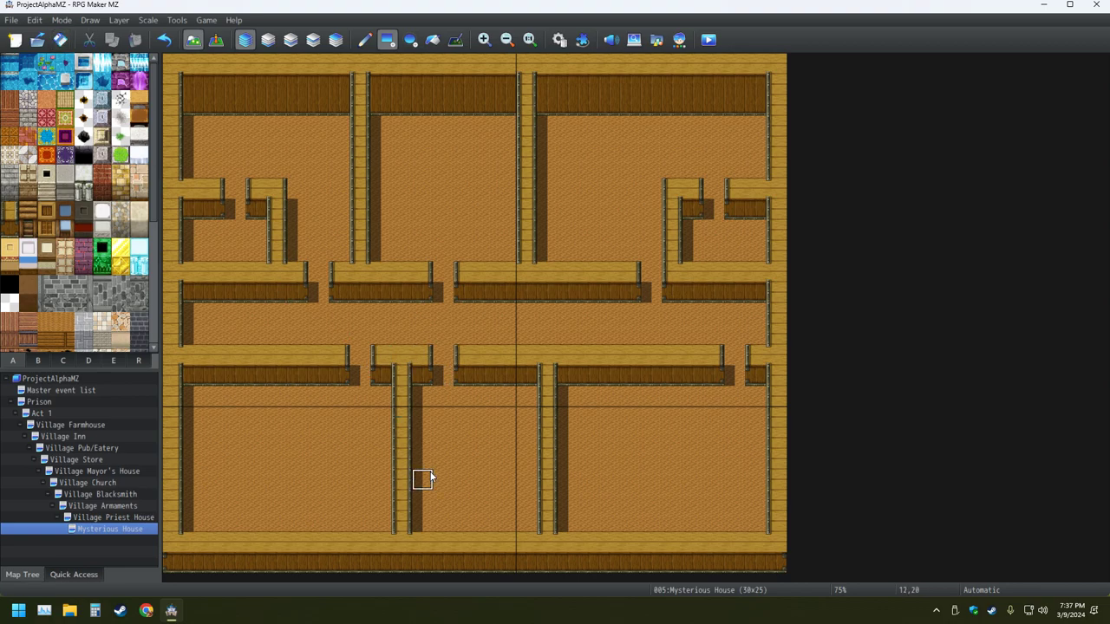